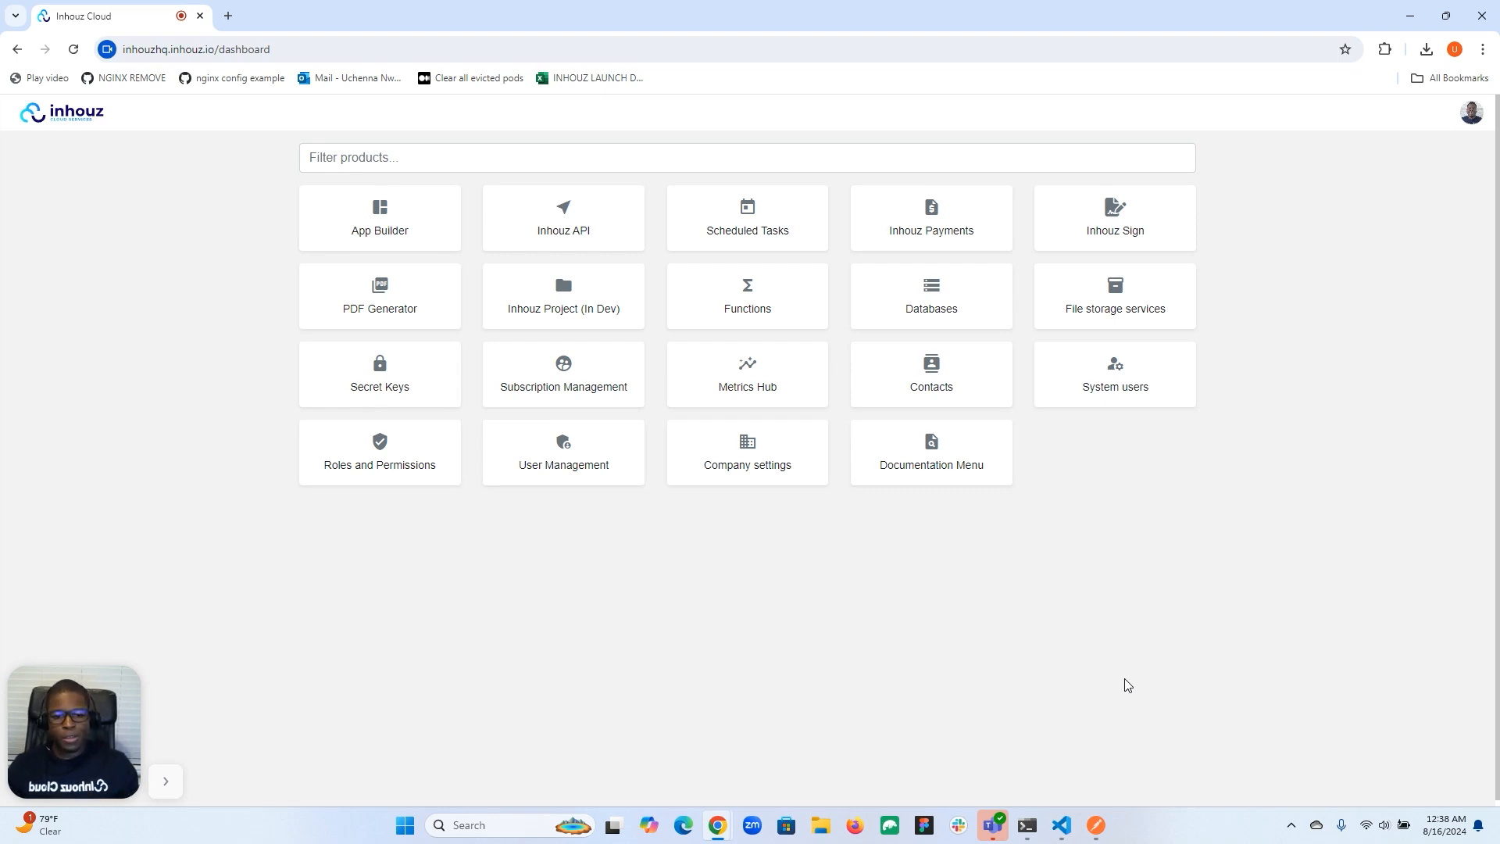
Check the JSON body of the create request in Postman, and view the document list in Inhouz Sign.
{"action": "left_click", "coordinate": [1094, 823]}
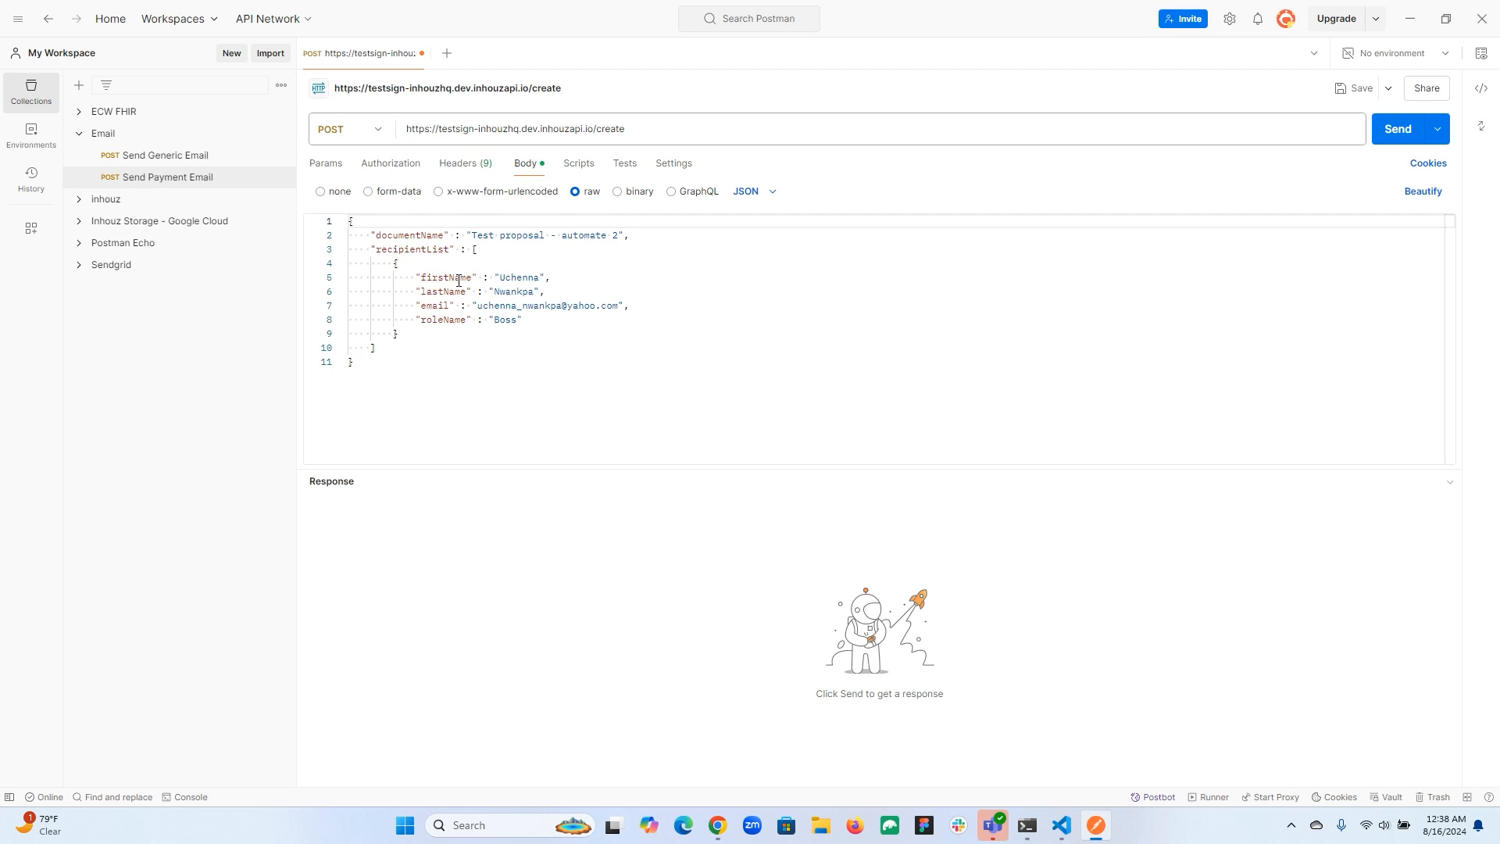
{"action": "left_click", "coordinate": [1410, 18]}
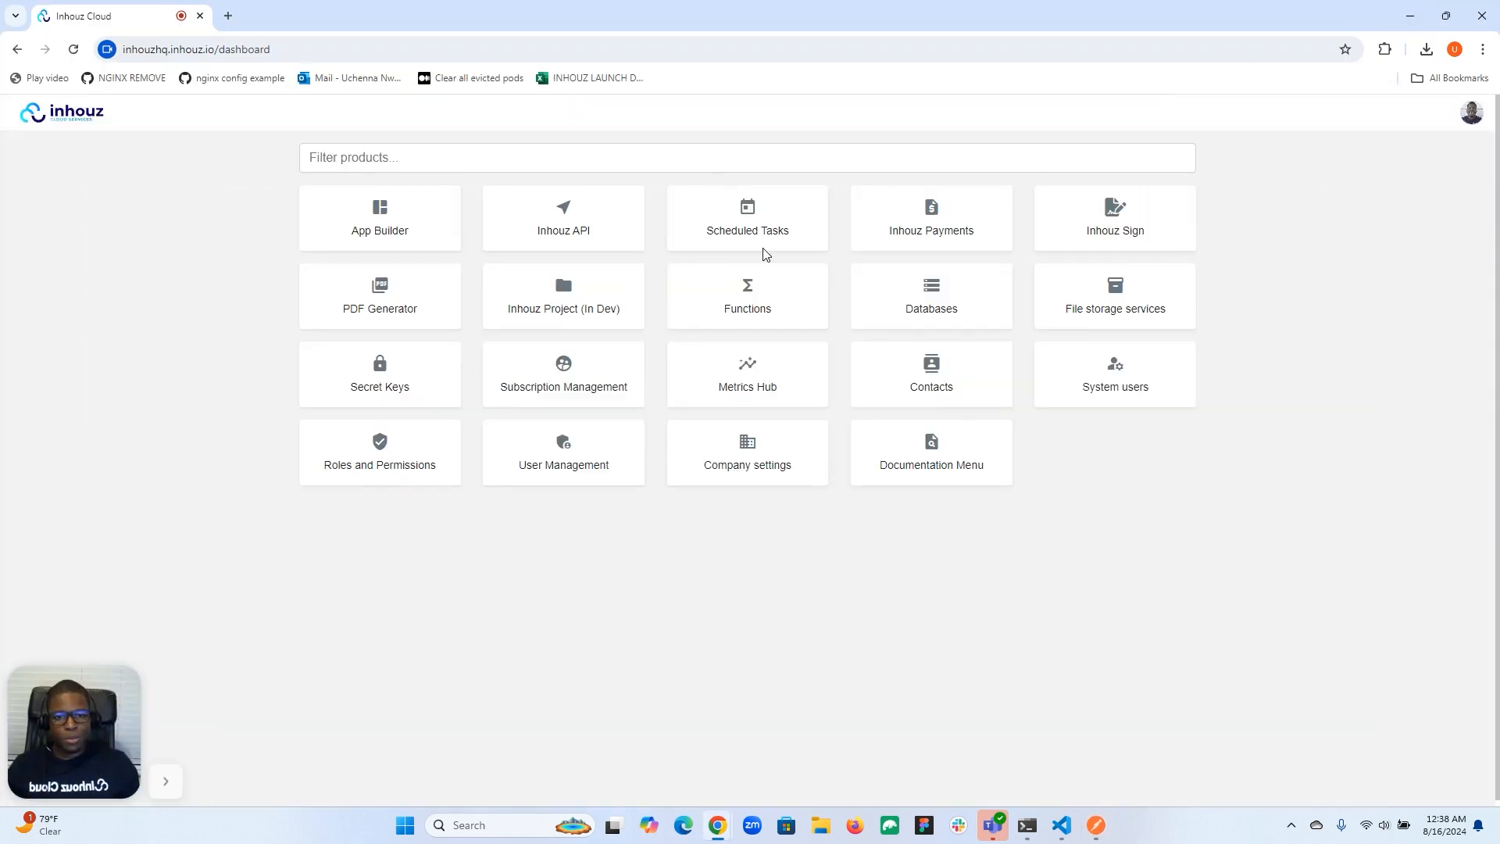
{"action": "left_click", "coordinate": [1063, 222]}
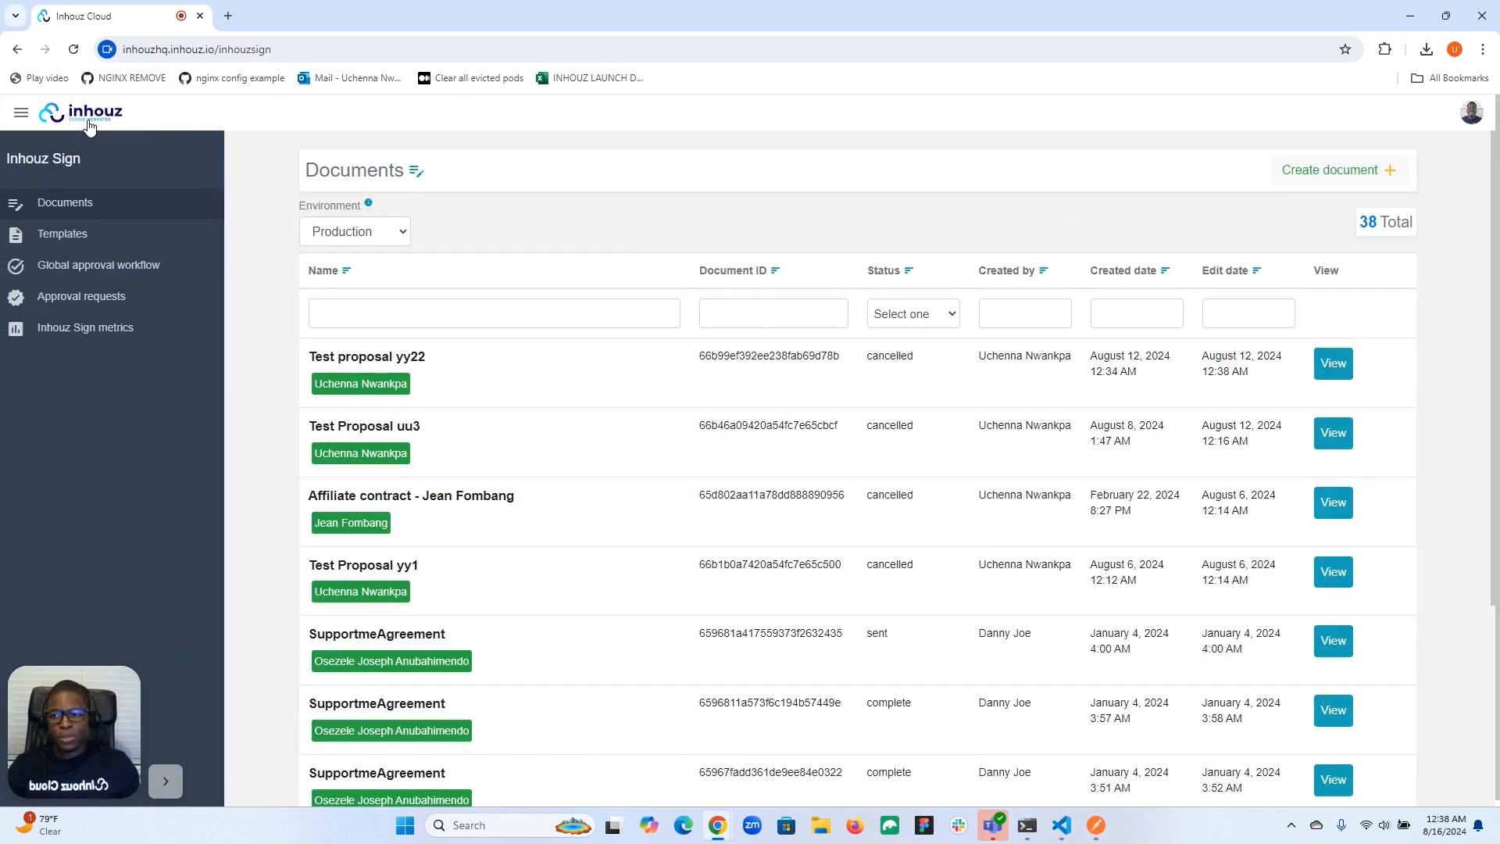
{"action": "left_click", "coordinate": [78, 113]}
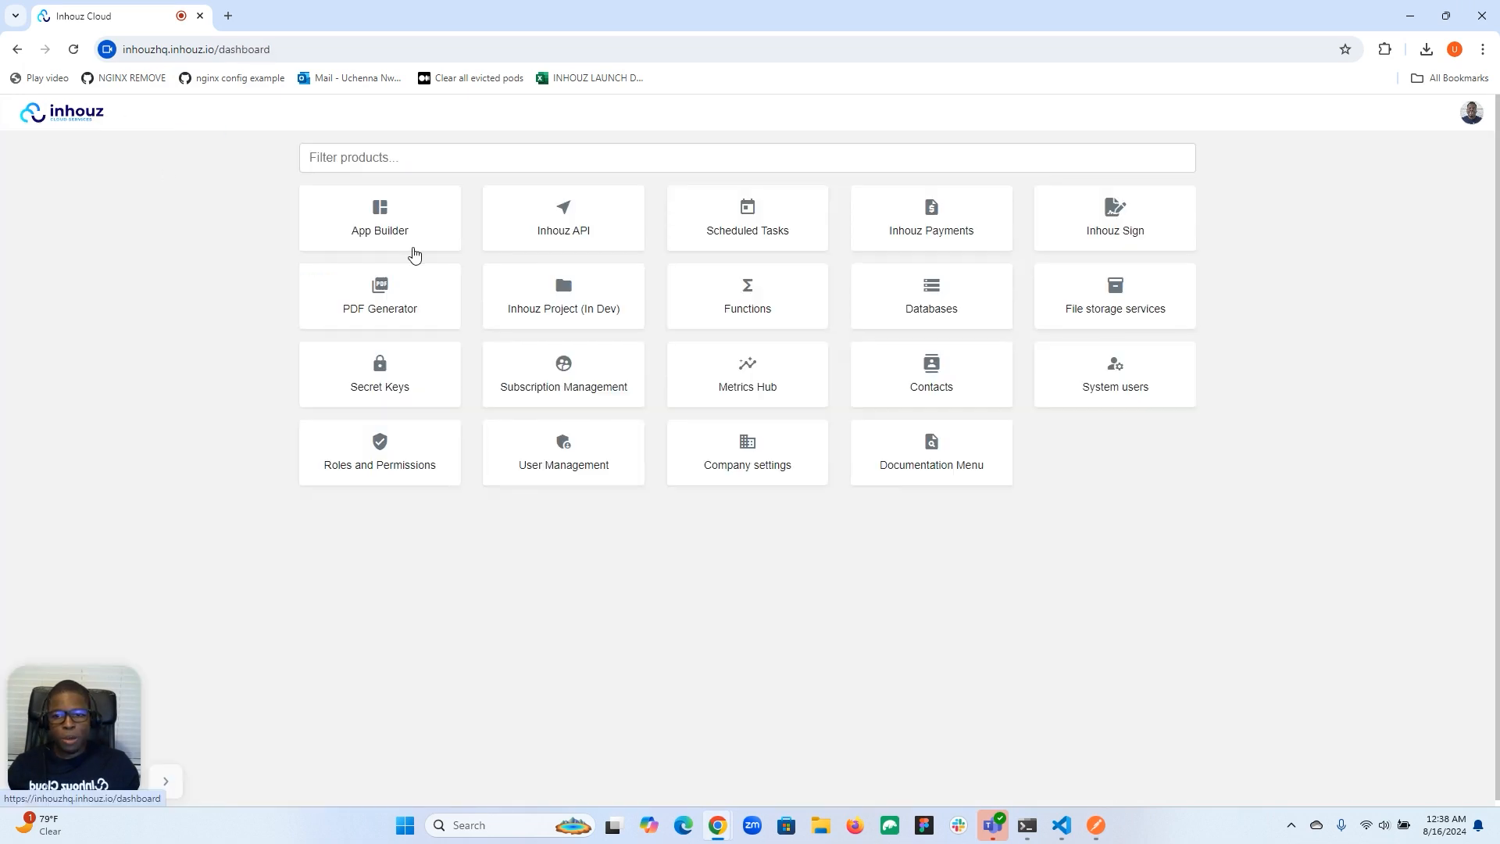
Search the functions for "sign" and examine the createInhouzSignTest function's logic workflow, including its document name and recipient settings.
{"action": "left_click", "coordinate": [737, 299]}
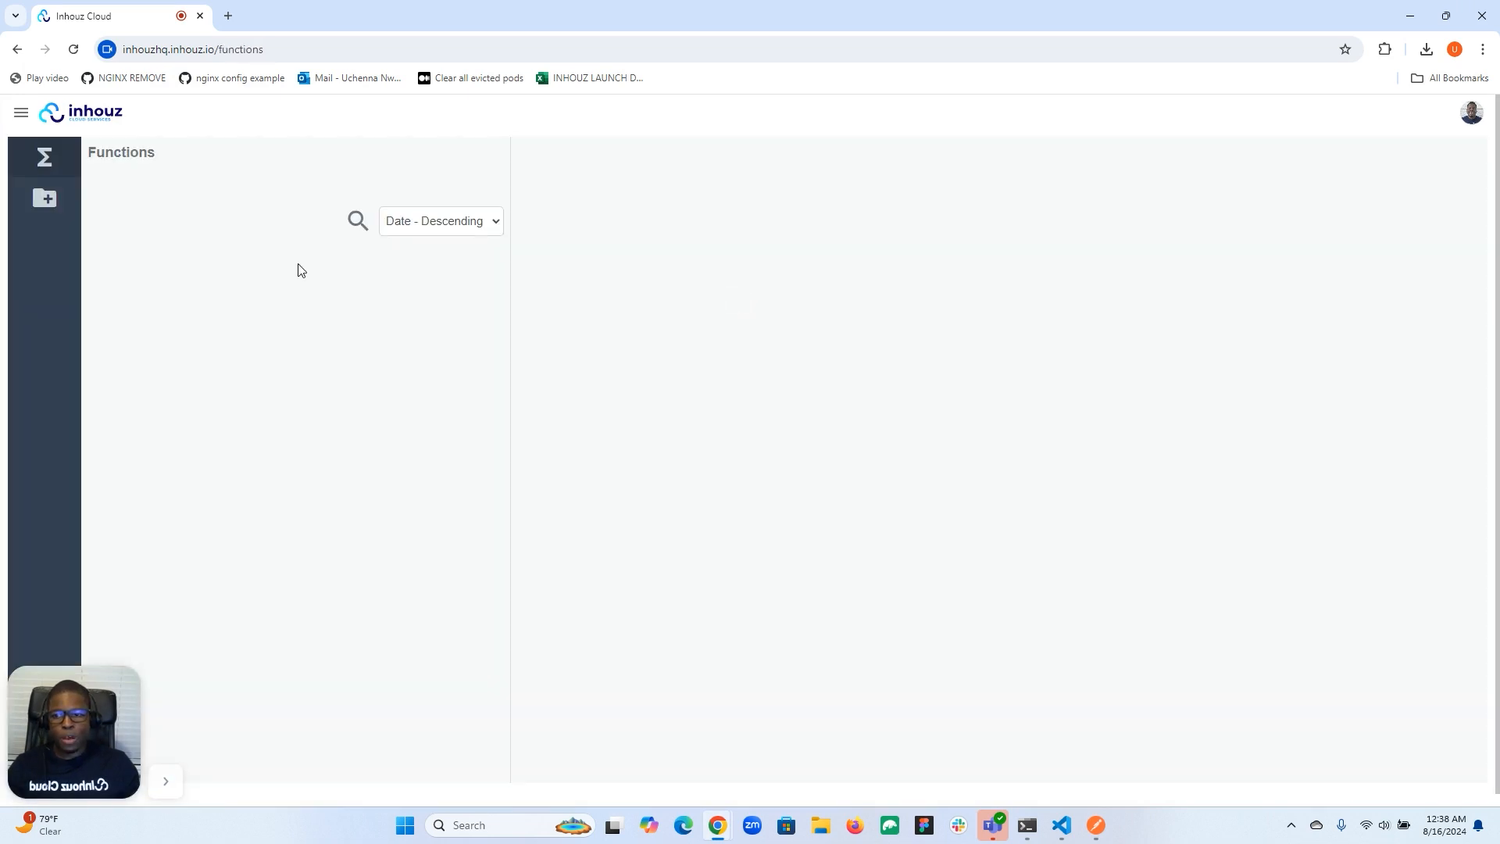
{"action": "left_click", "coordinate": [358, 227]}
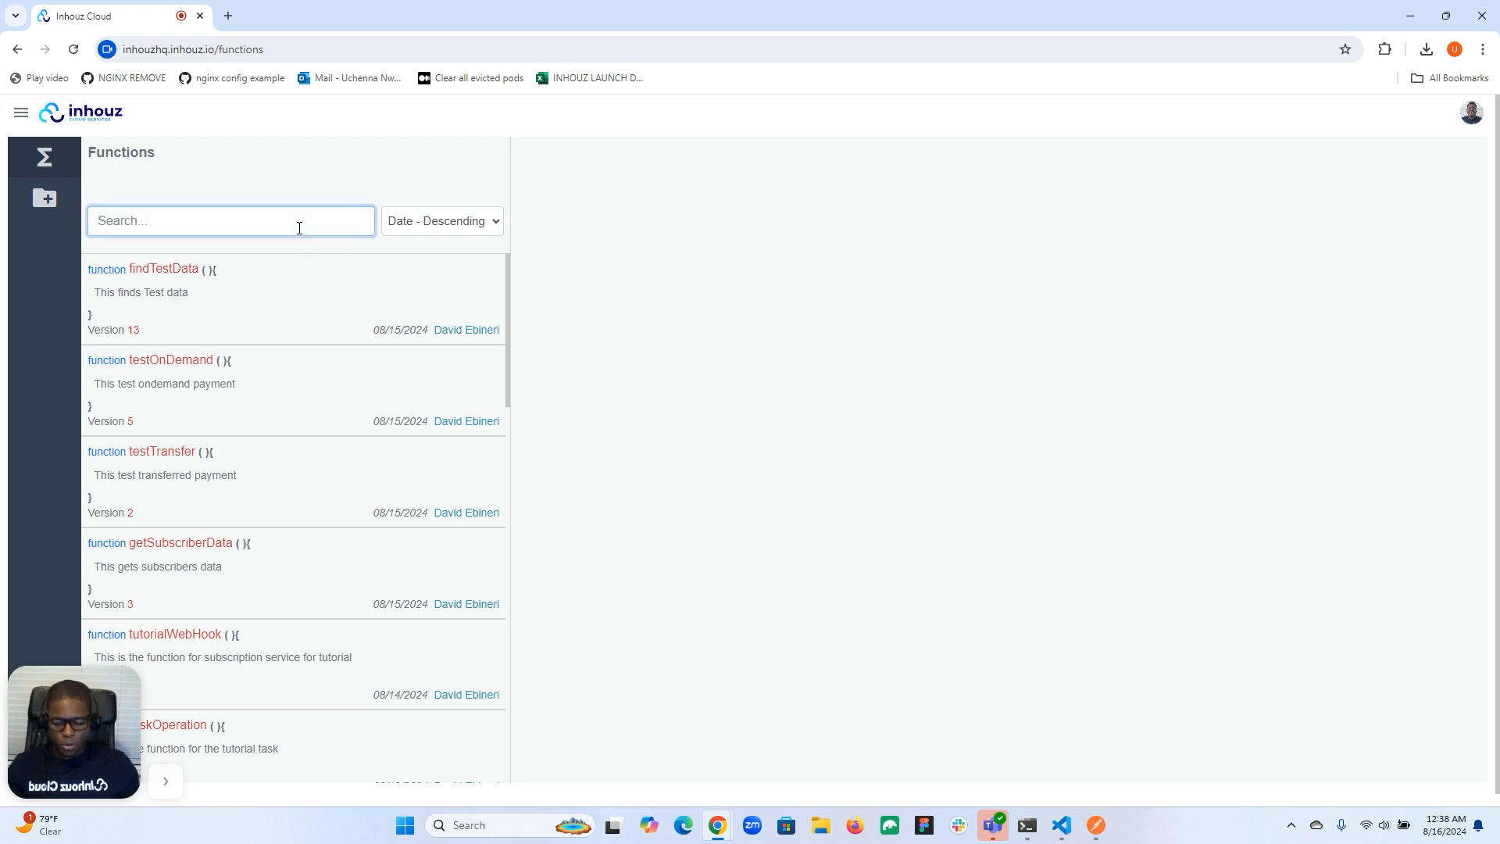
{"action": "type", "text": "sign"}
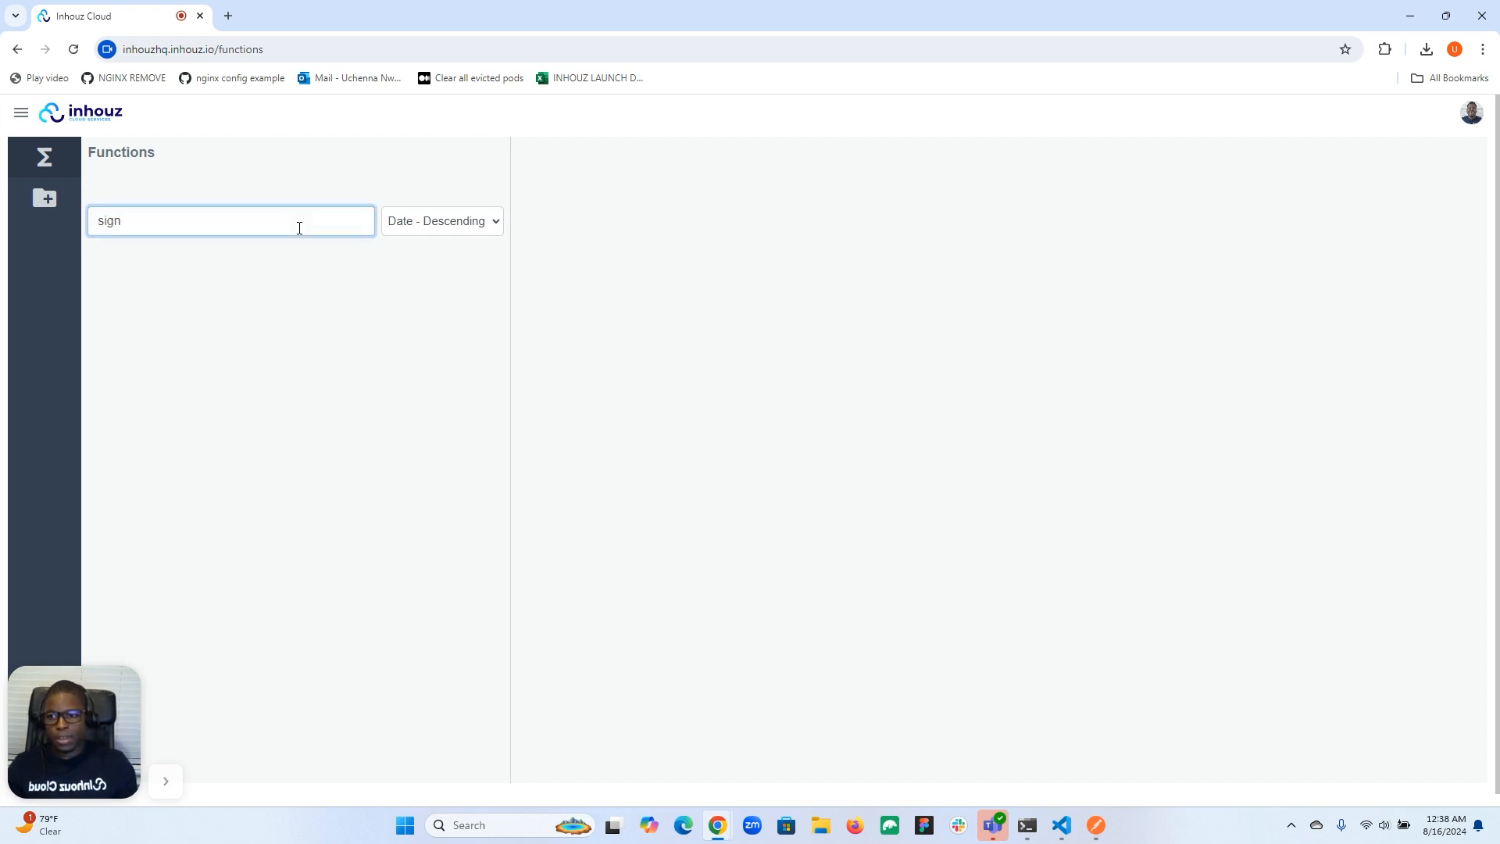
{"action": "left_click", "coordinate": [331, 312]}
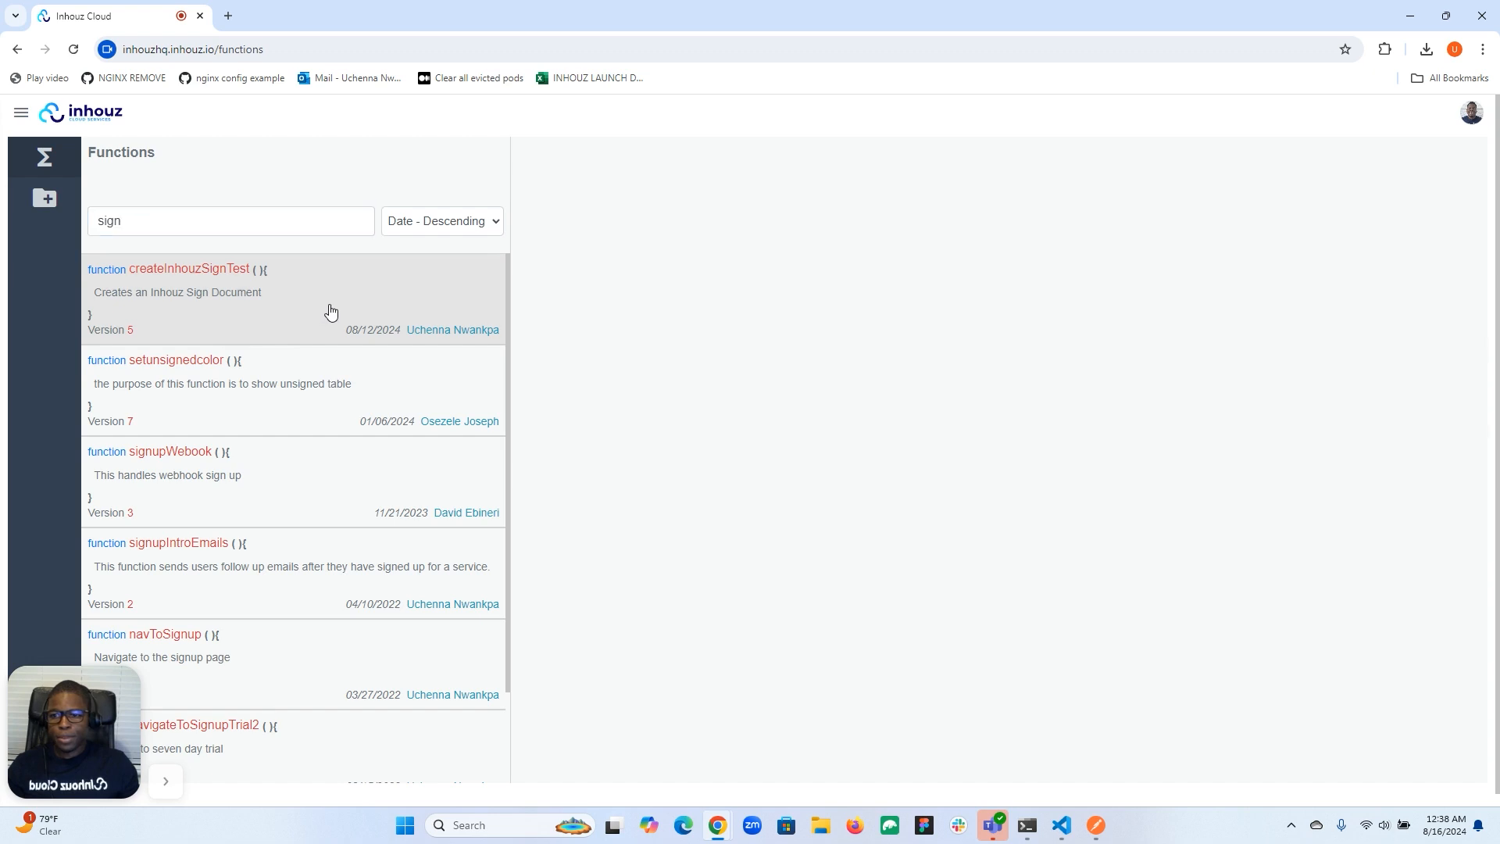
{"action": "left_click", "coordinate": [733, 336]}
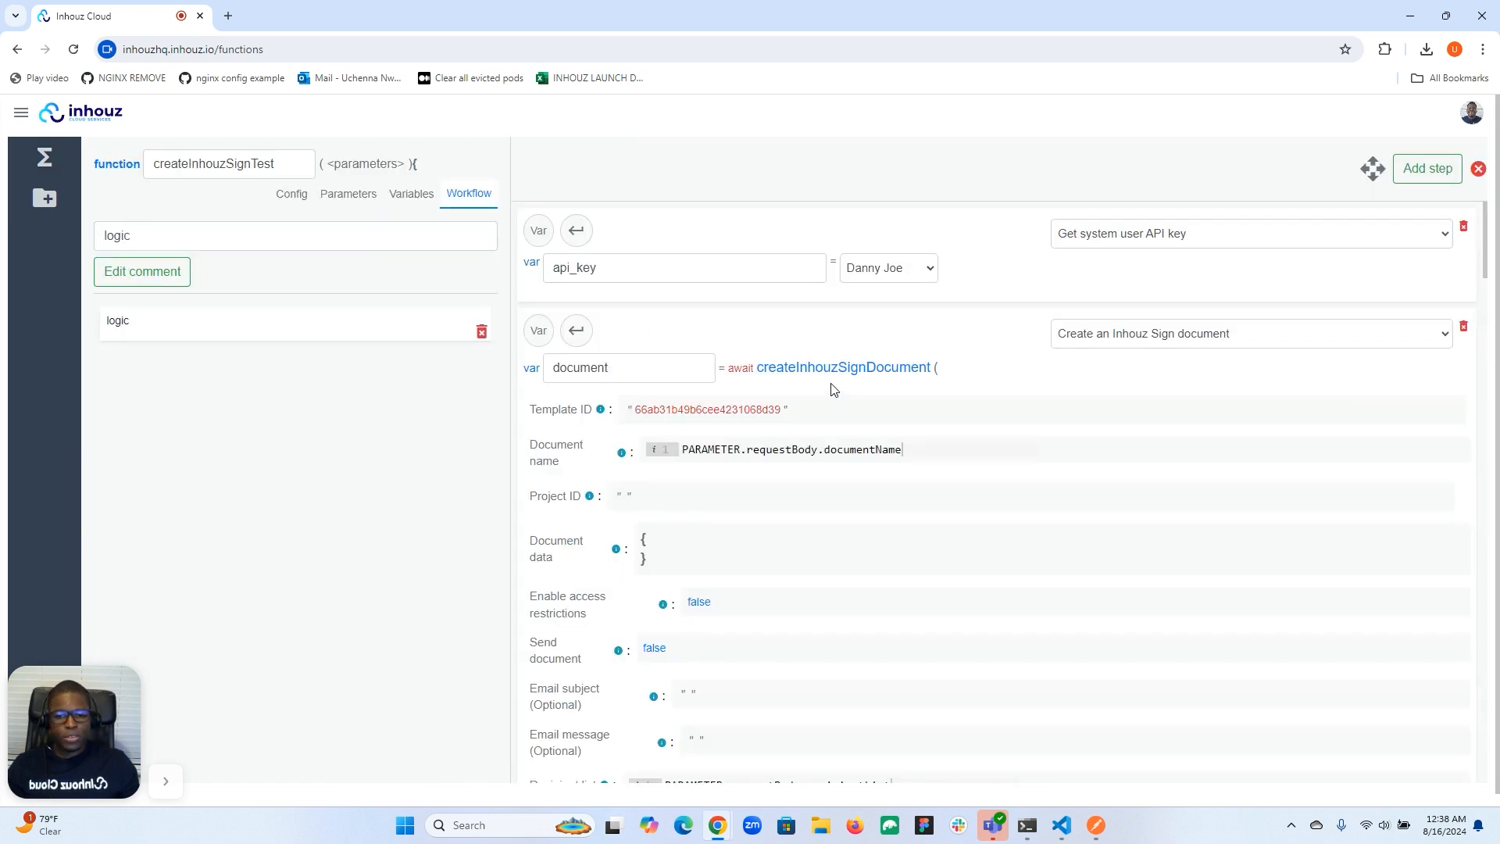
{"action": "scroll", "coordinate": [830, 386], "scroll_direction": "down", "scroll_amount": 5}
{"action": "scroll", "coordinate": [831, 387], "scroll_direction": "up", "scroll_amount": 5}
{"action": "scroll", "coordinate": [817, 396], "scroll_direction": "down", "scroll_amount": 4}
{"action": "scroll", "coordinate": [812, 395], "scroll_direction": "up", "scroll_amount": 1}
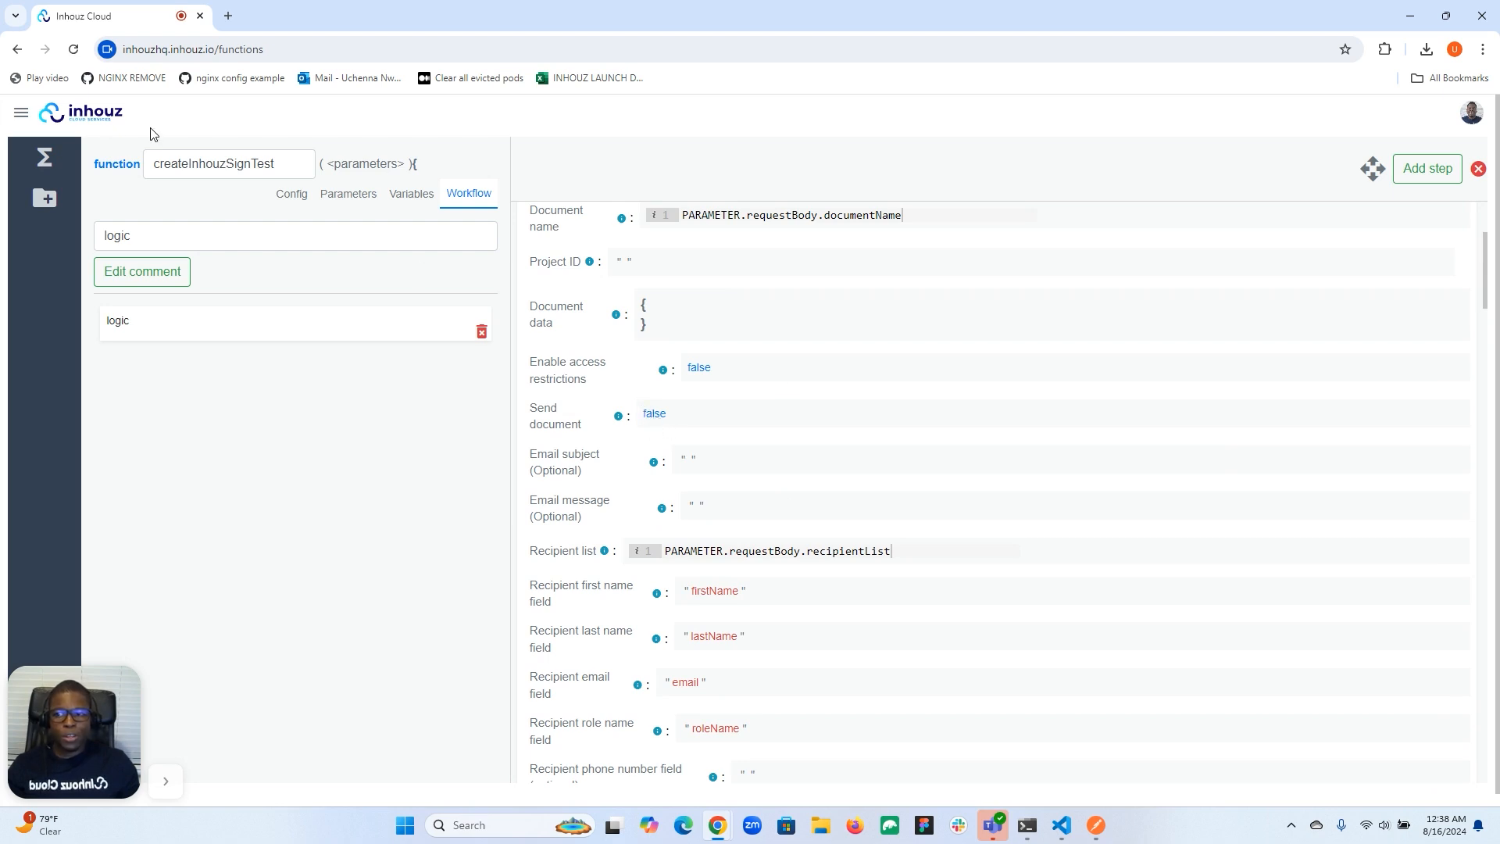
Show the Development environment's documents in Inhouz Sign and recheck the create request in Postman.
{"action": "left_click", "coordinate": [99, 115]}
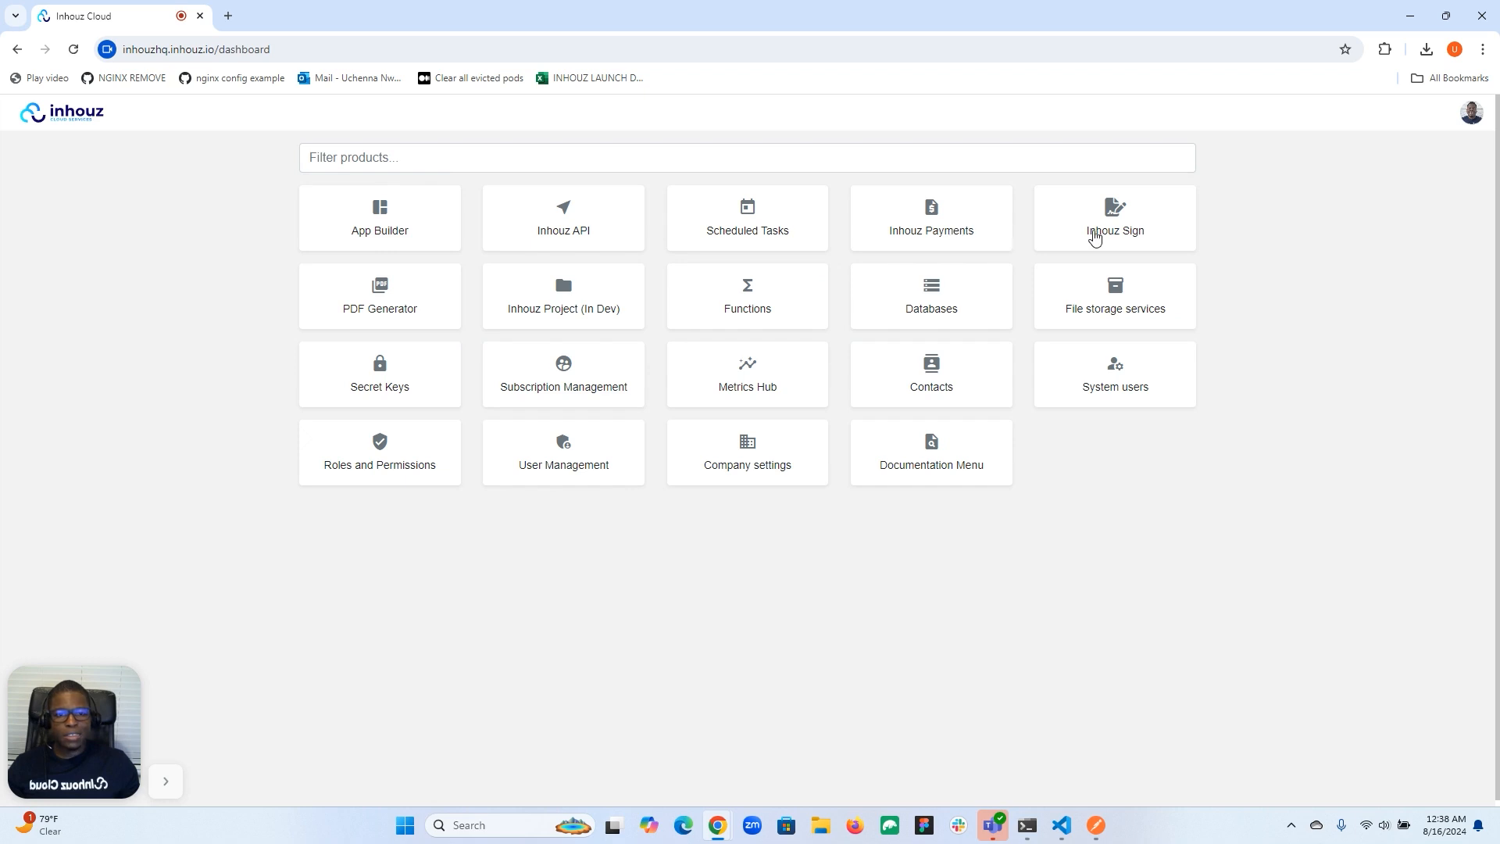
{"action": "left_click", "coordinate": [1138, 233]}
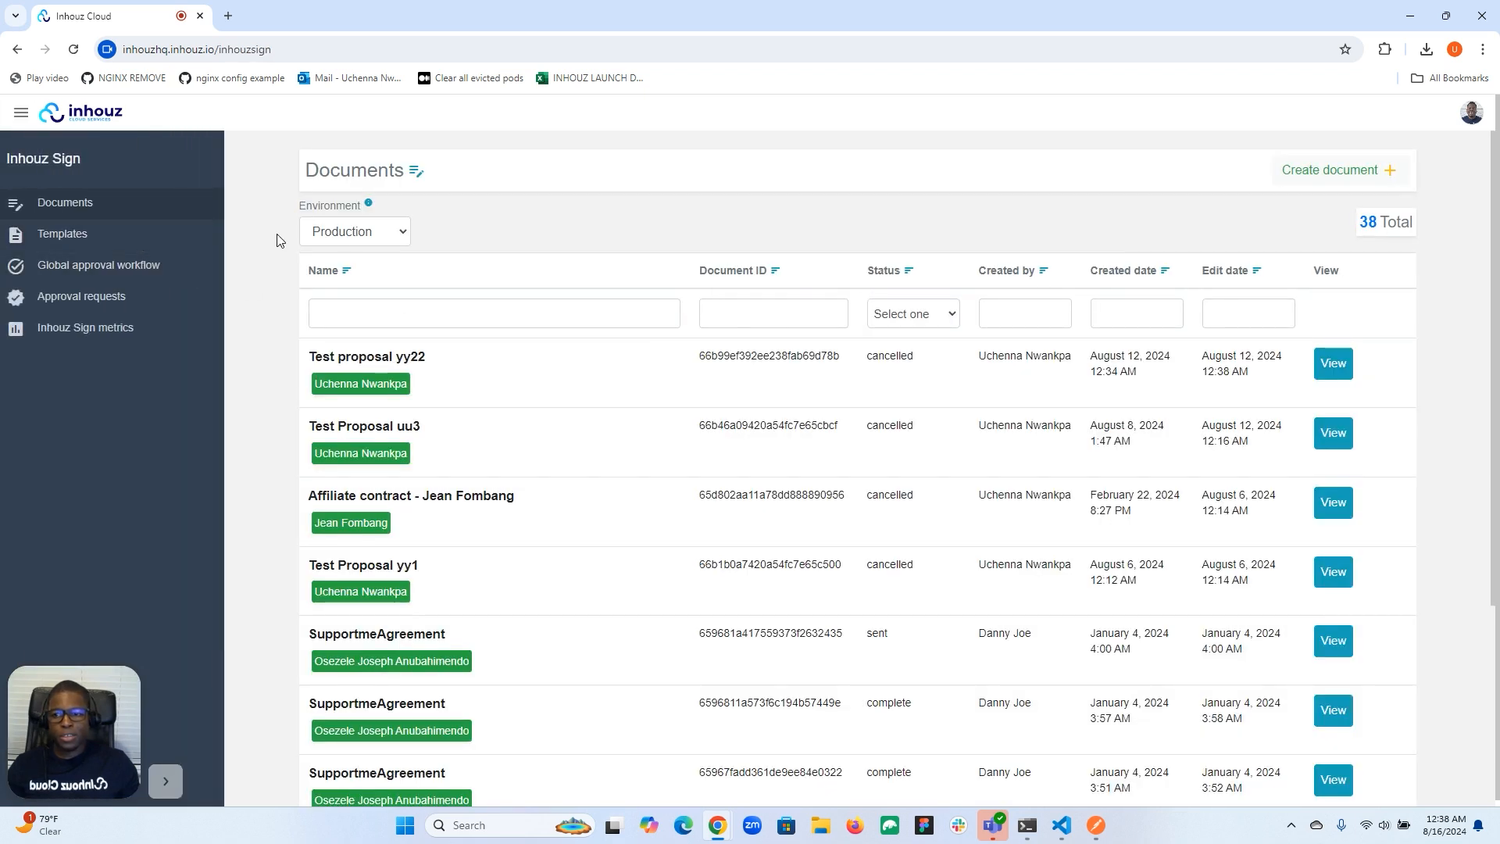
{"action": "left_click", "coordinate": [347, 233]}
{"action": "left_click", "coordinate": [343, 252]}
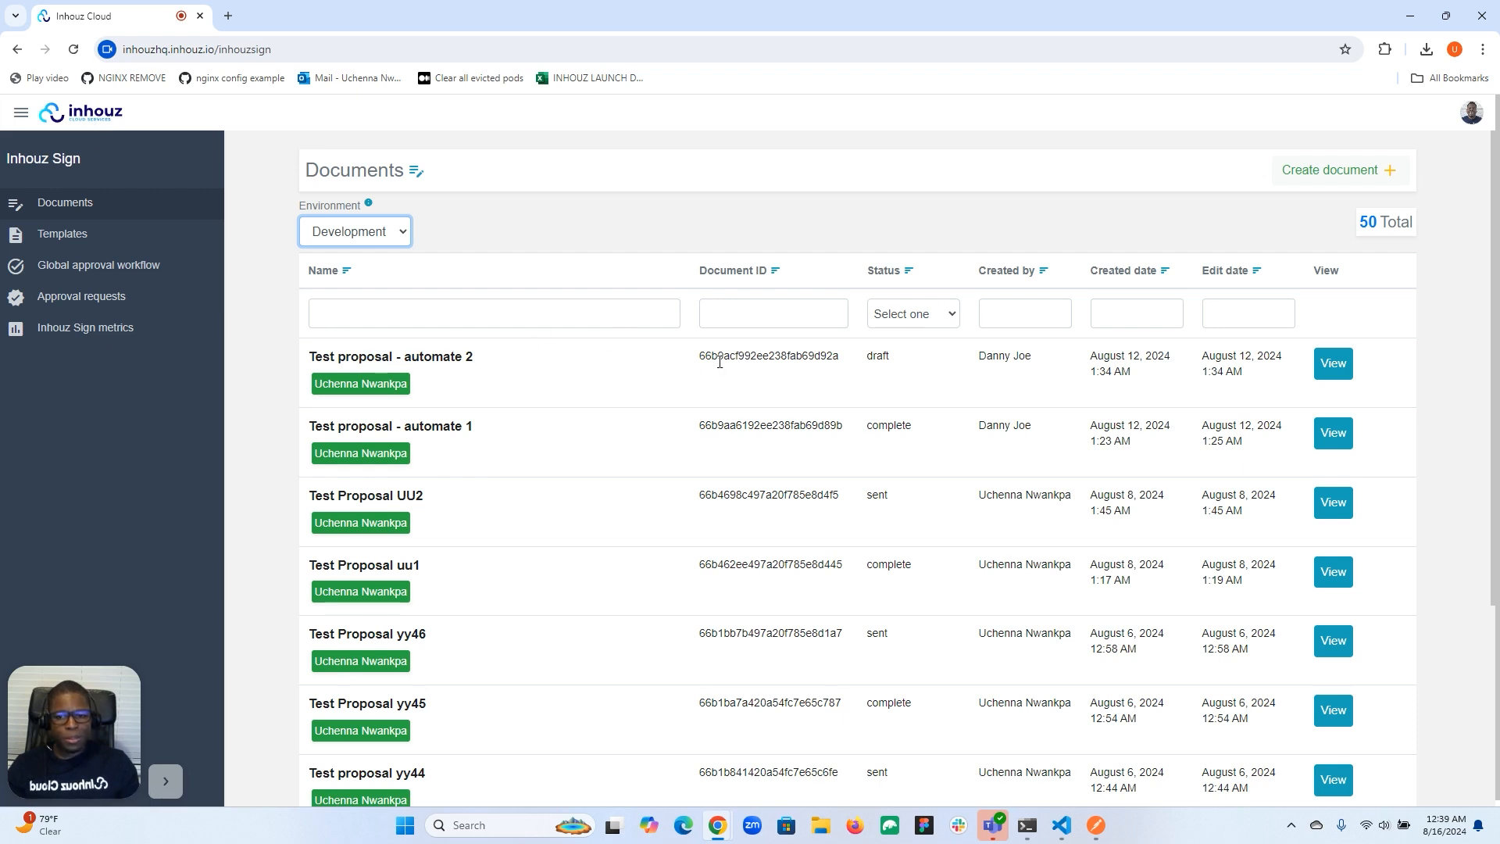
{"action": "left_click", "coordinate": [1096, 826]}
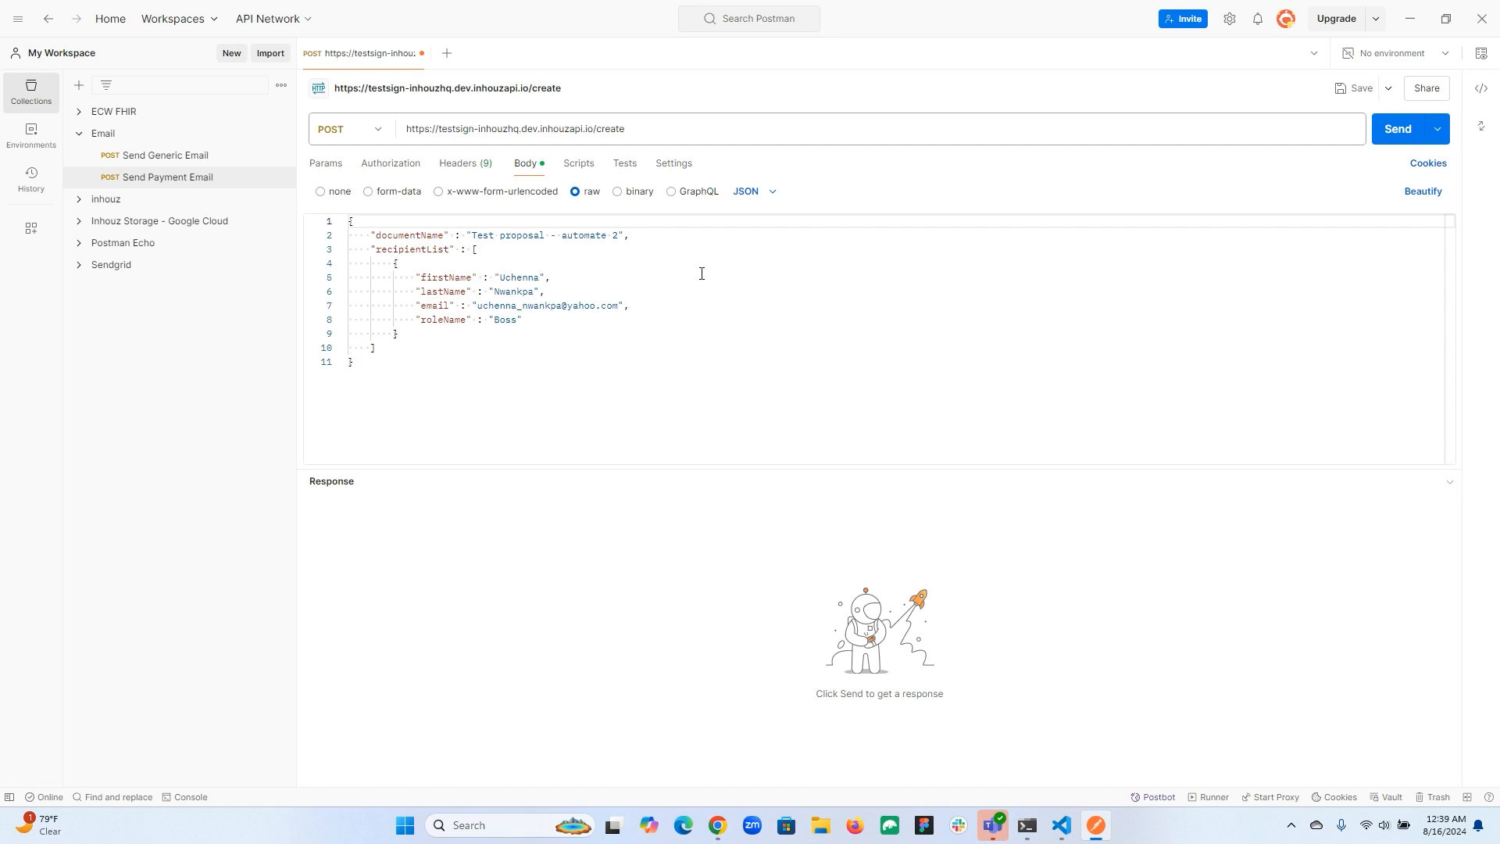
{"action": "left_click", "coordinate": [1411, 19]}
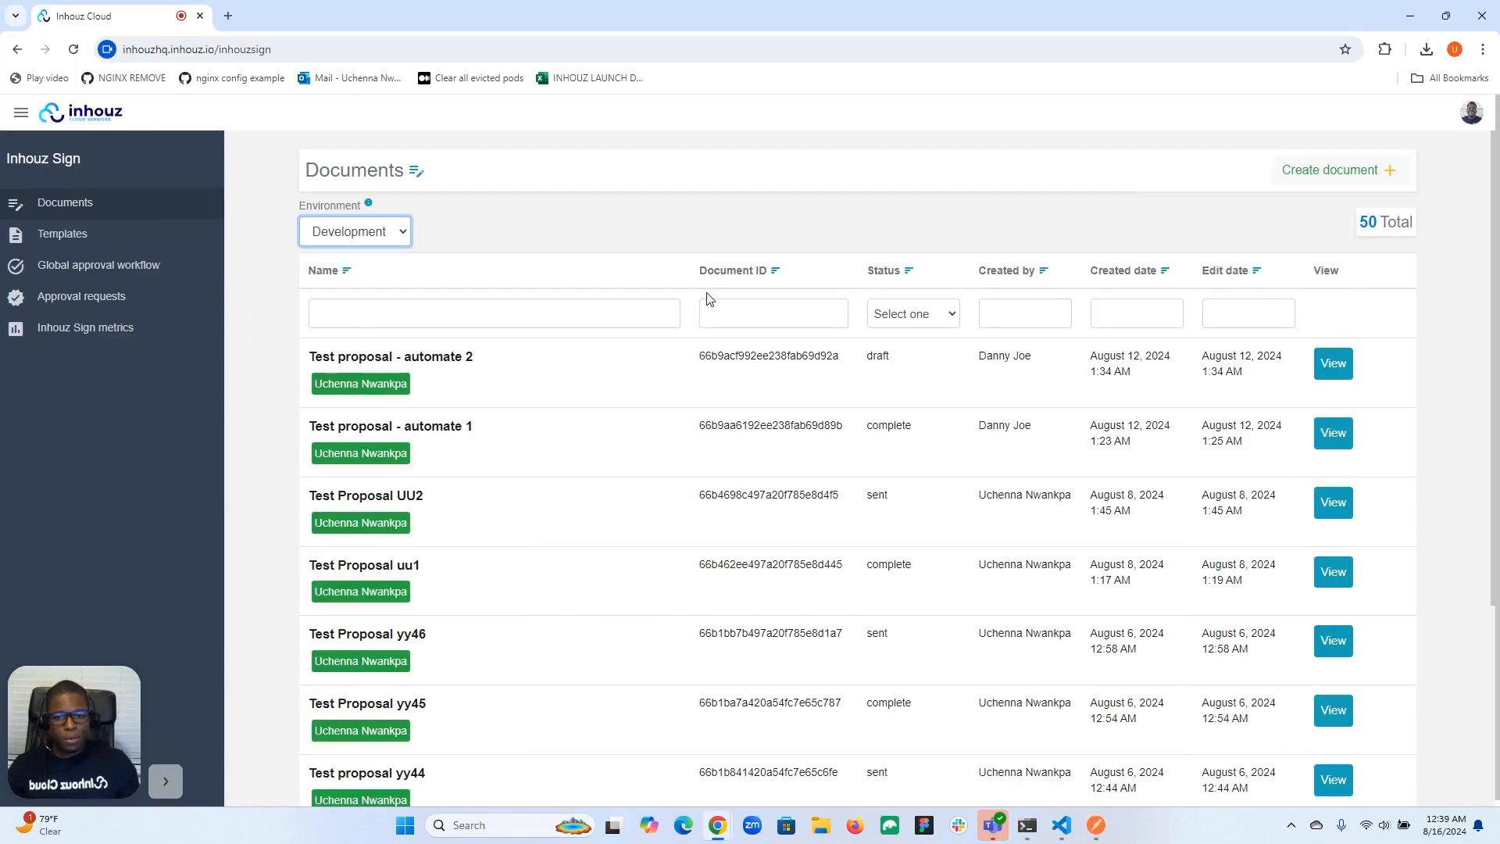
Create a function named sendInhouzSignTest with the comment "Test sending Inhouz Sign Documents".
{"action": "left_click", "coordinate": [102, 121]}
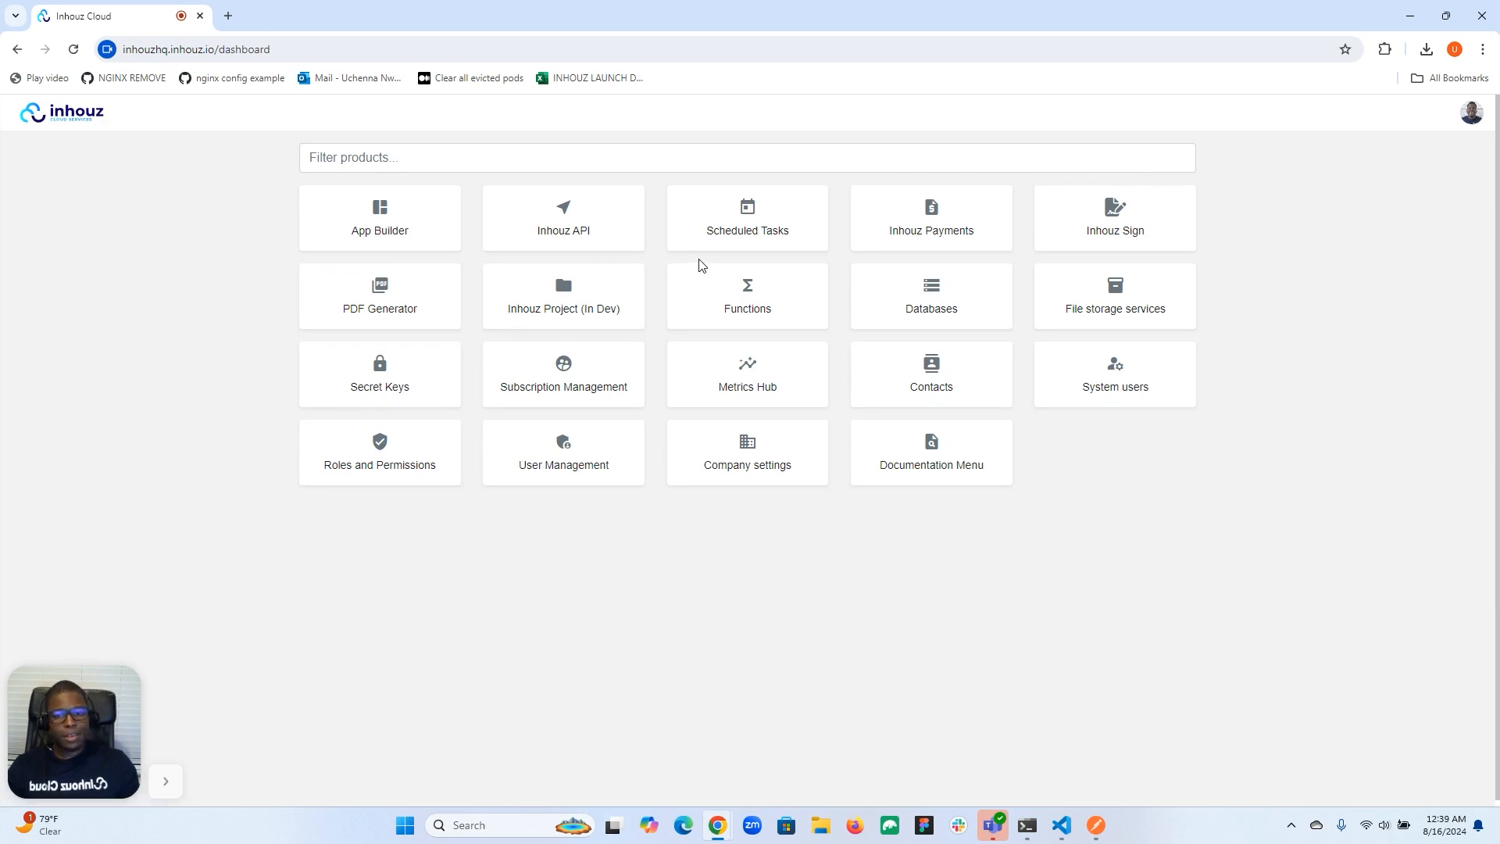
{"action": "left_click", "coordinate": [763, 303]}
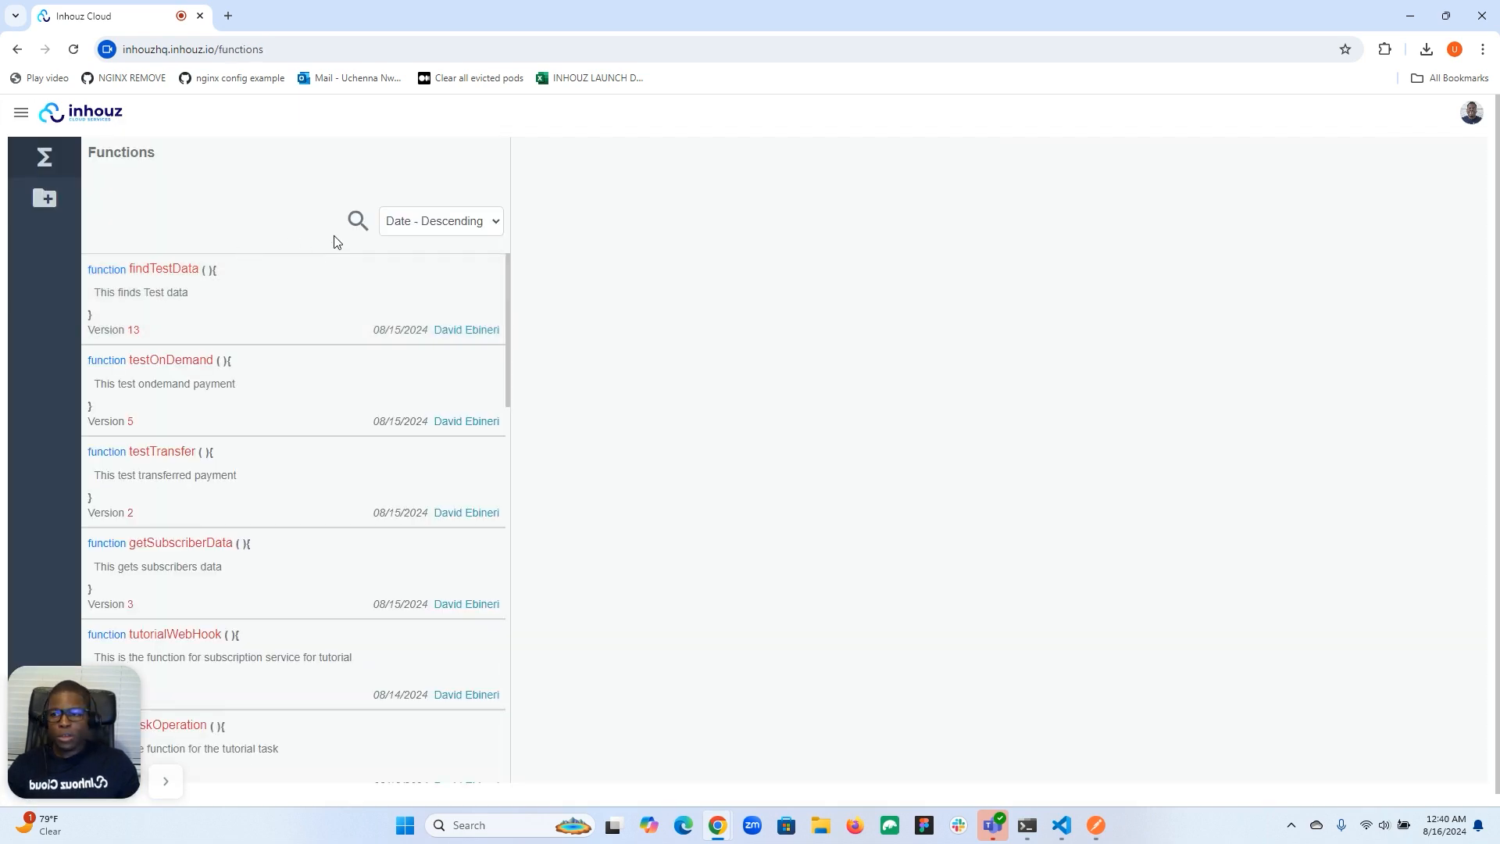
{"action": "left_click", "coordinate": [45, 197]}
{"action": "left_click", "coordinate": [204, 204]}
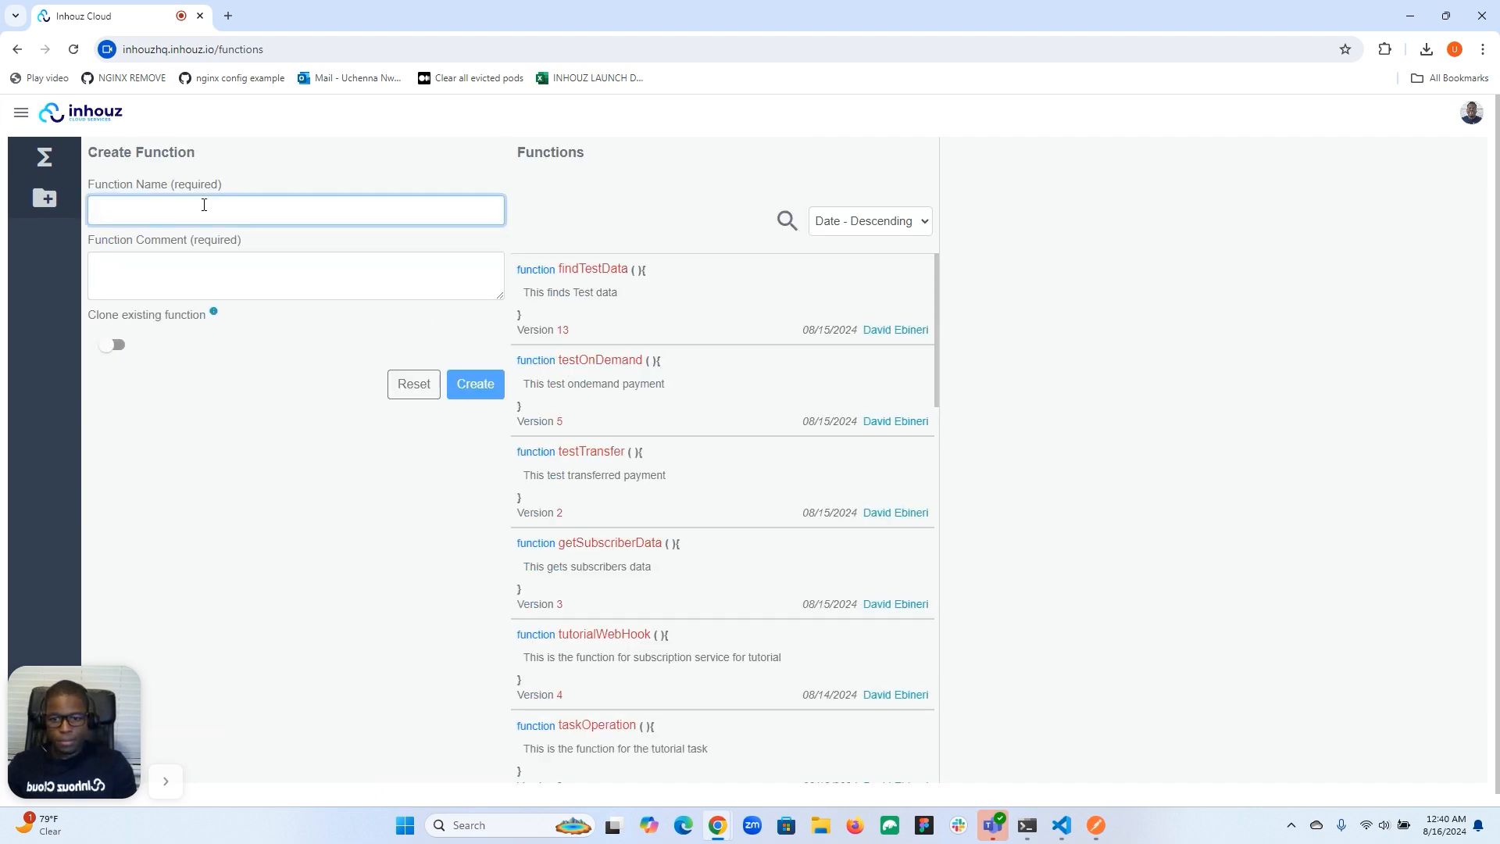
{"action": "type", "text": "sendInhouzSignTest"}
{"action": "left_click", "coordinate": [217, 268]}
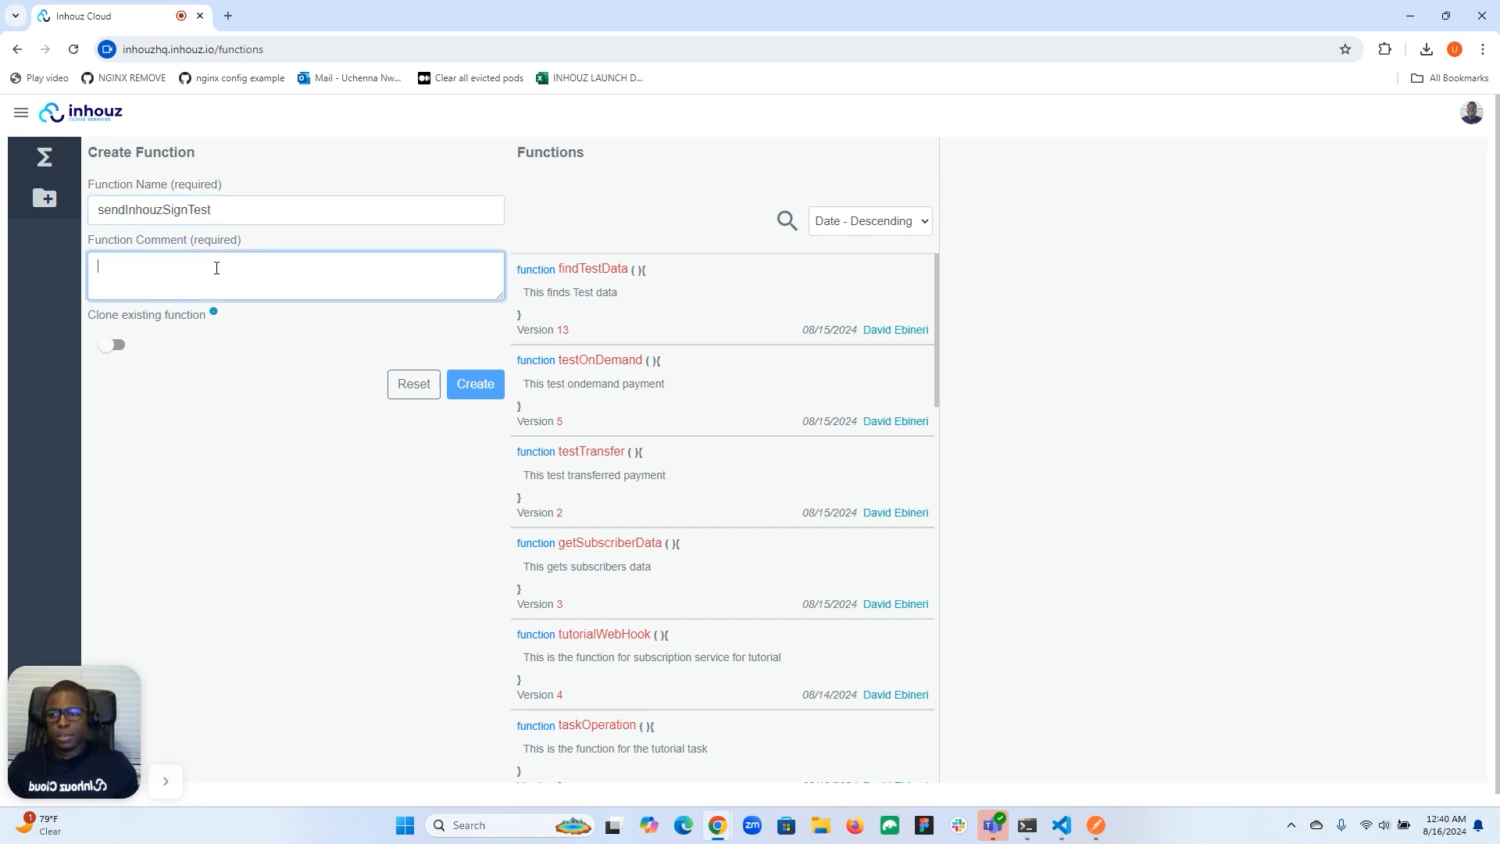
{"action": "type", "text": "Test se"}
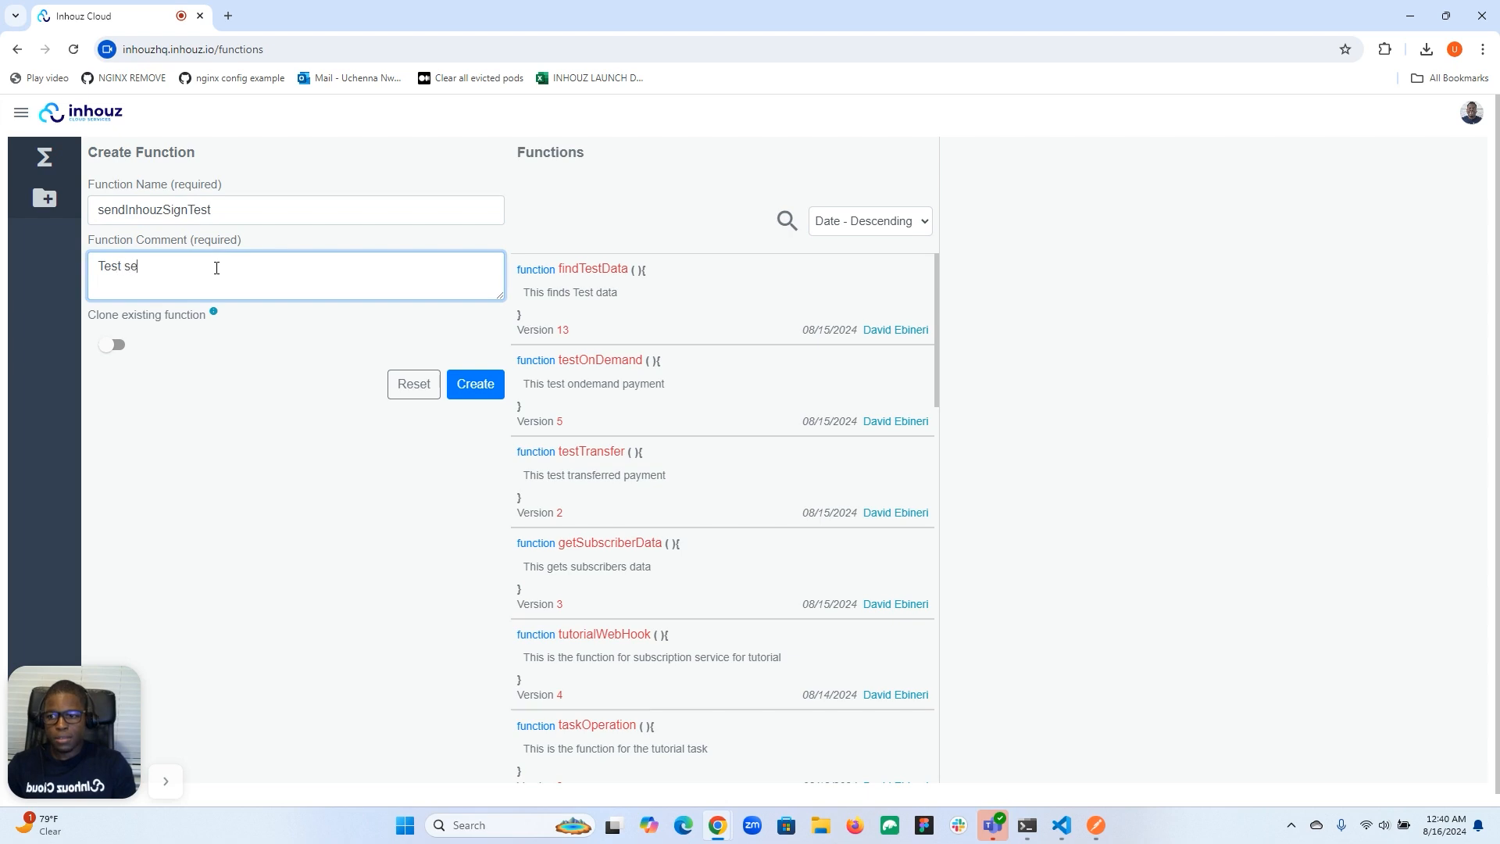
{"action": "type", "text": "nding Inhouz S"}
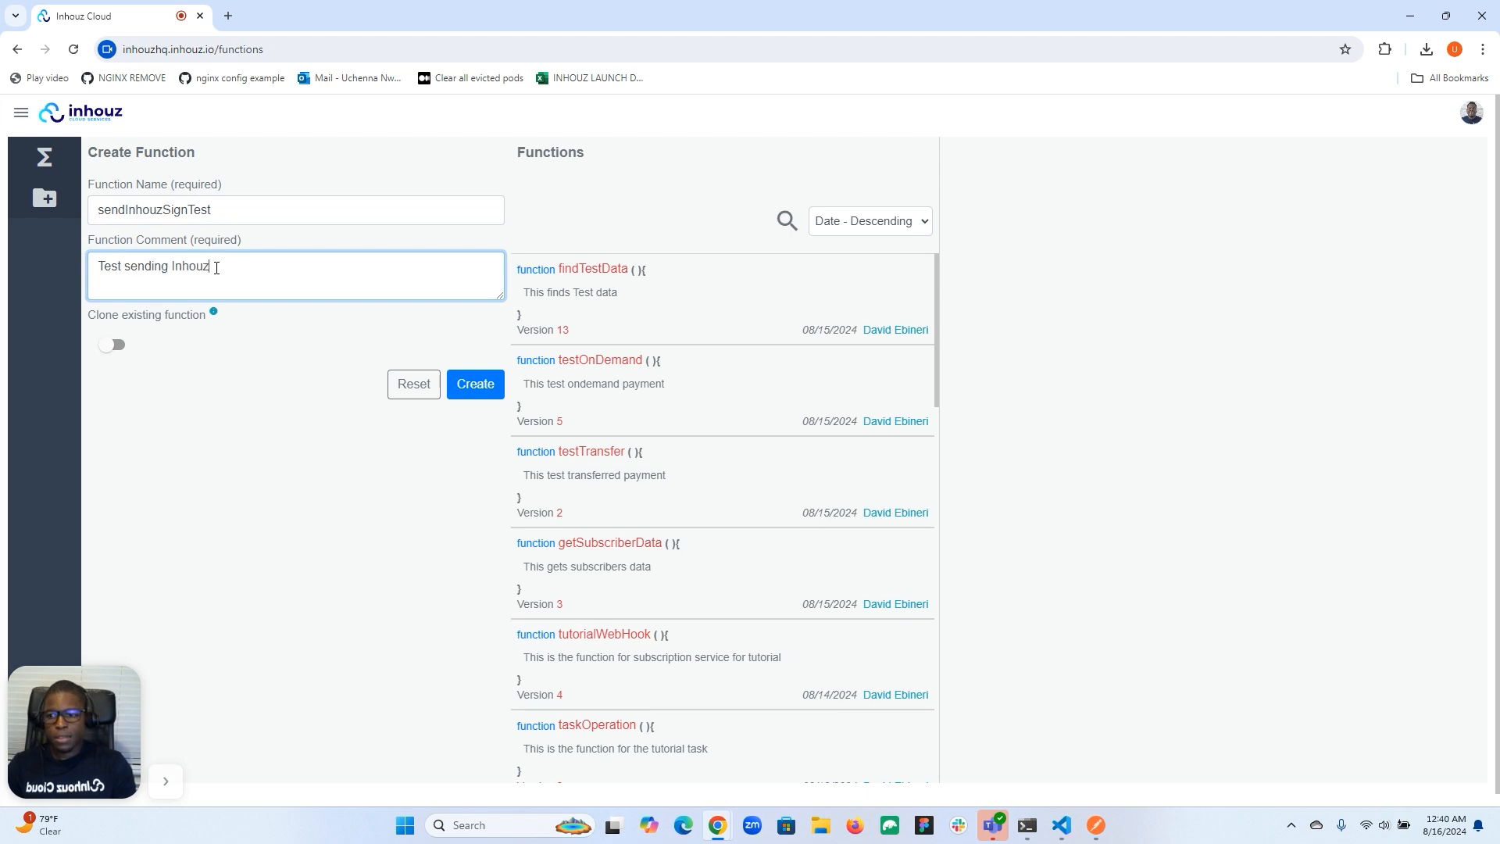
{"action": "type", "text": "ign"}
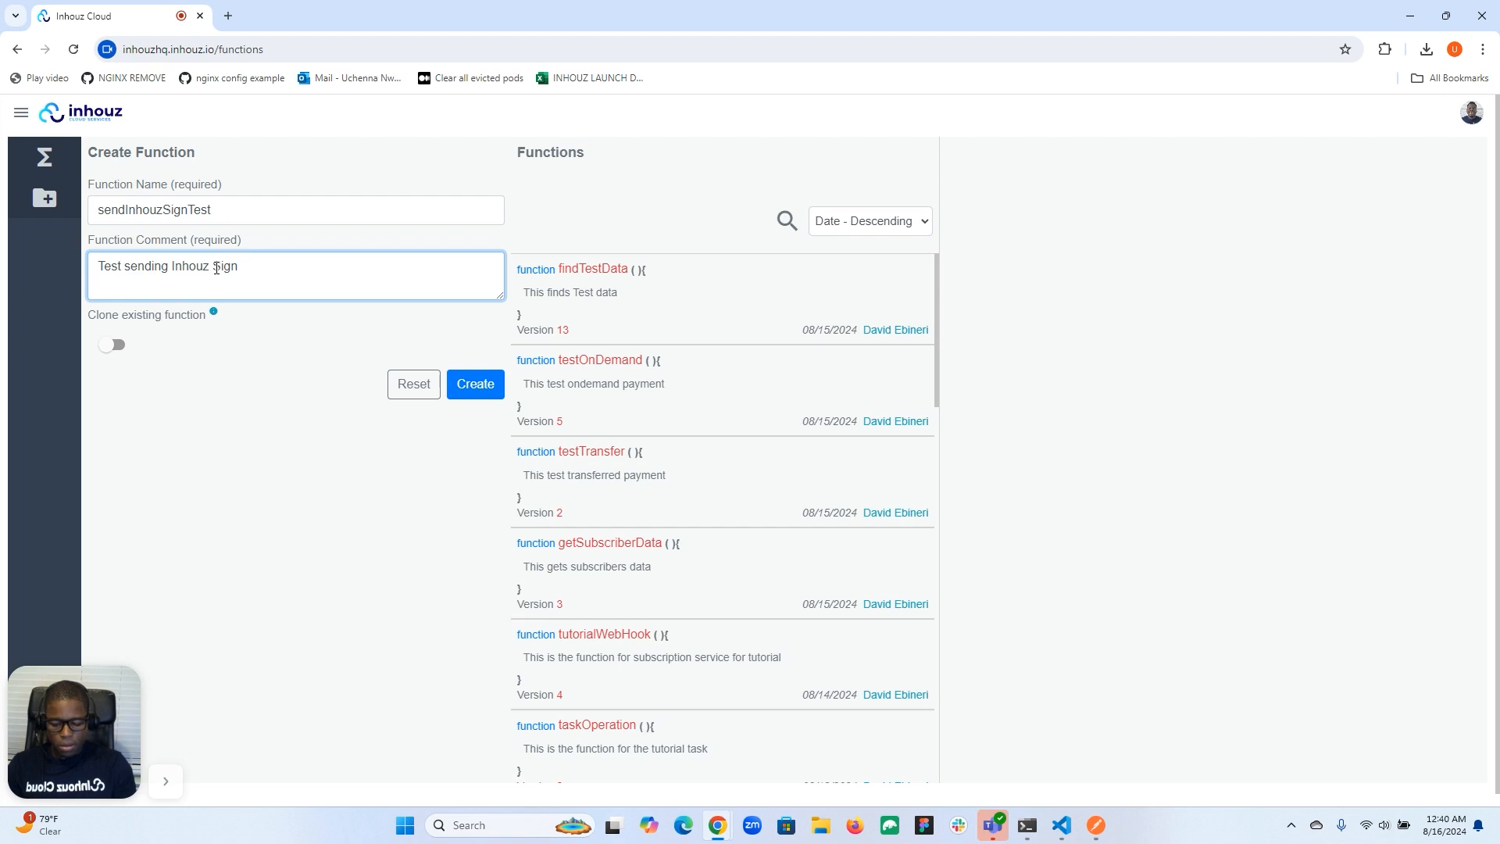
{"action": "type", "text": " Documents"}
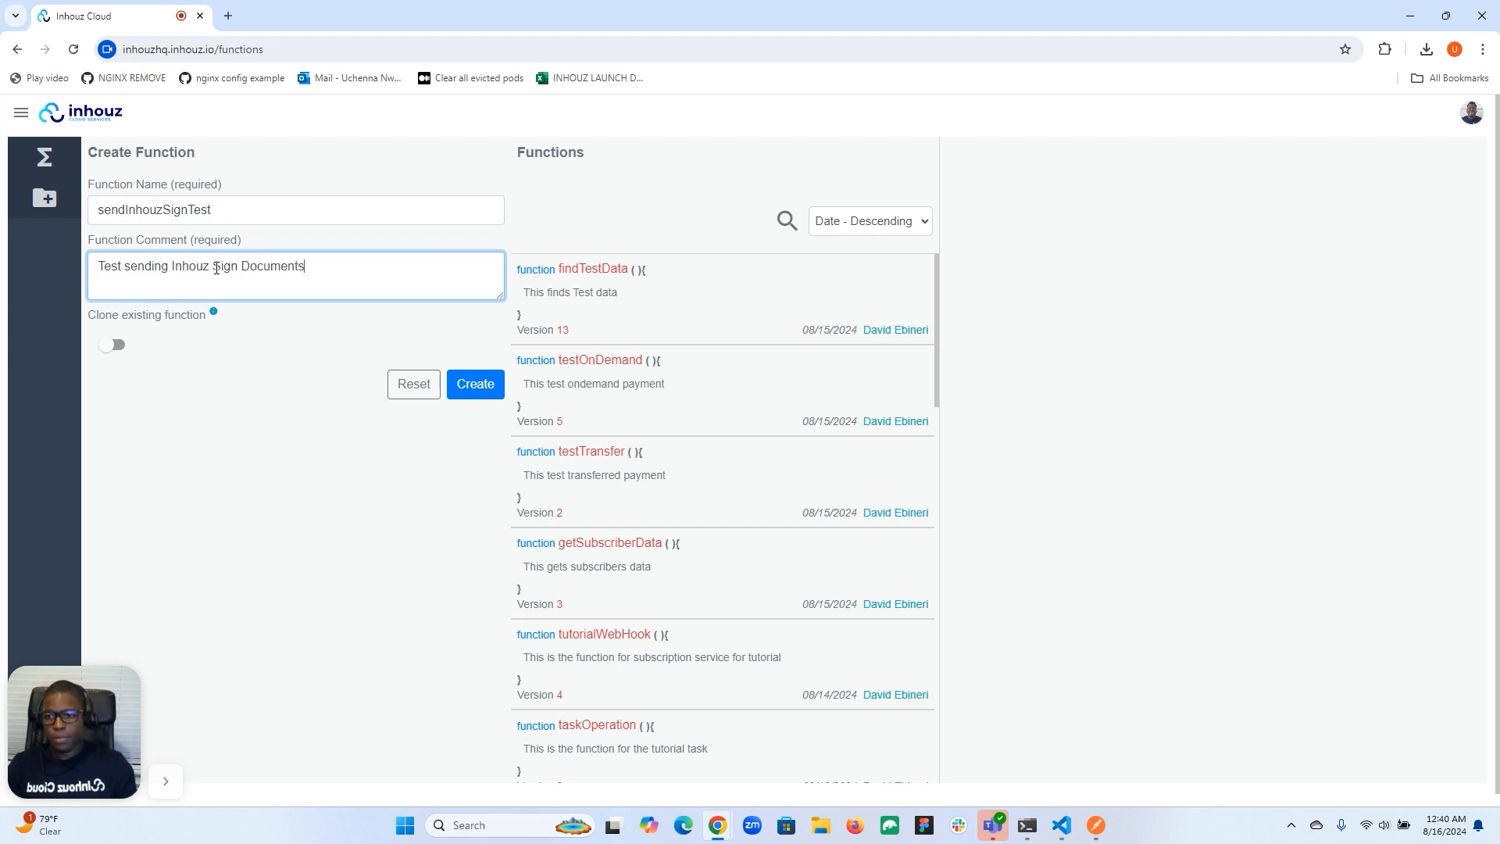
{"action": "left_click", "coordinate": [472, 384]}
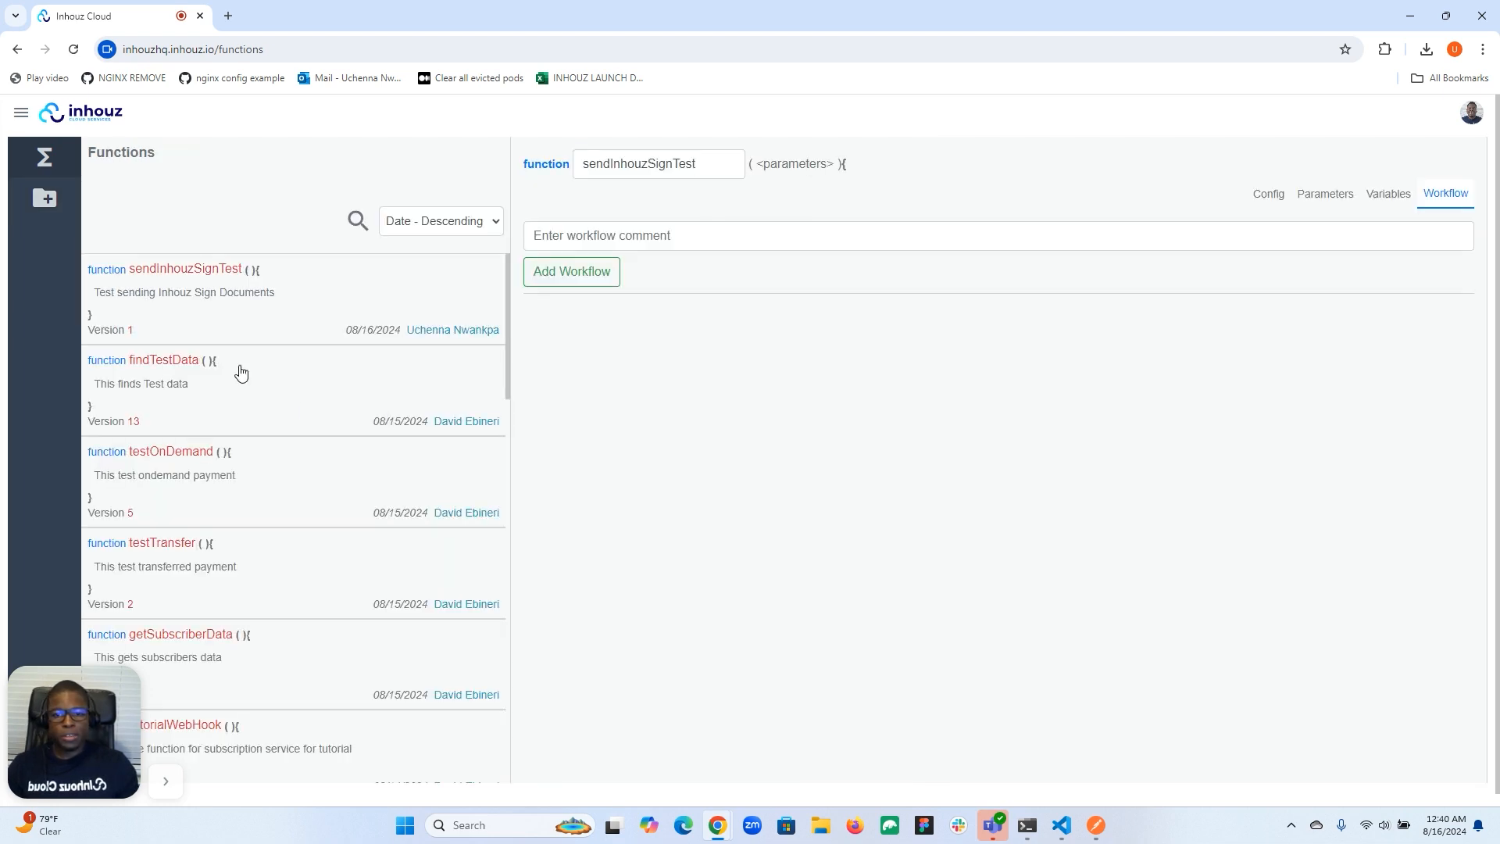
Add a workflow with the comment "logic" to the sendInhouzSignTest function.
{"action": "left_click", "coordinate": [584, 247]}
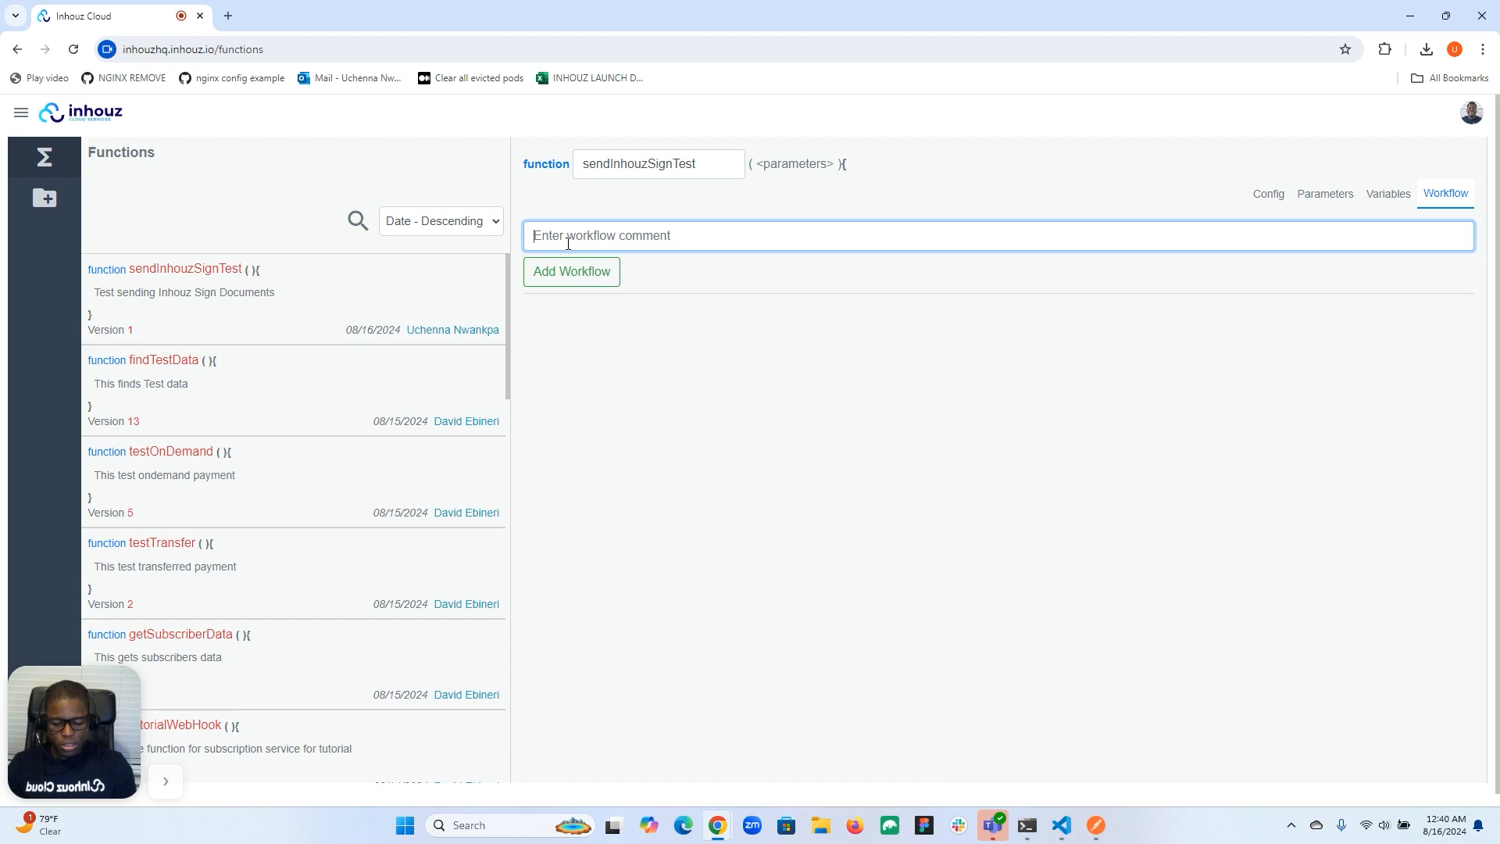
{"action": "type", "text": "logic"}
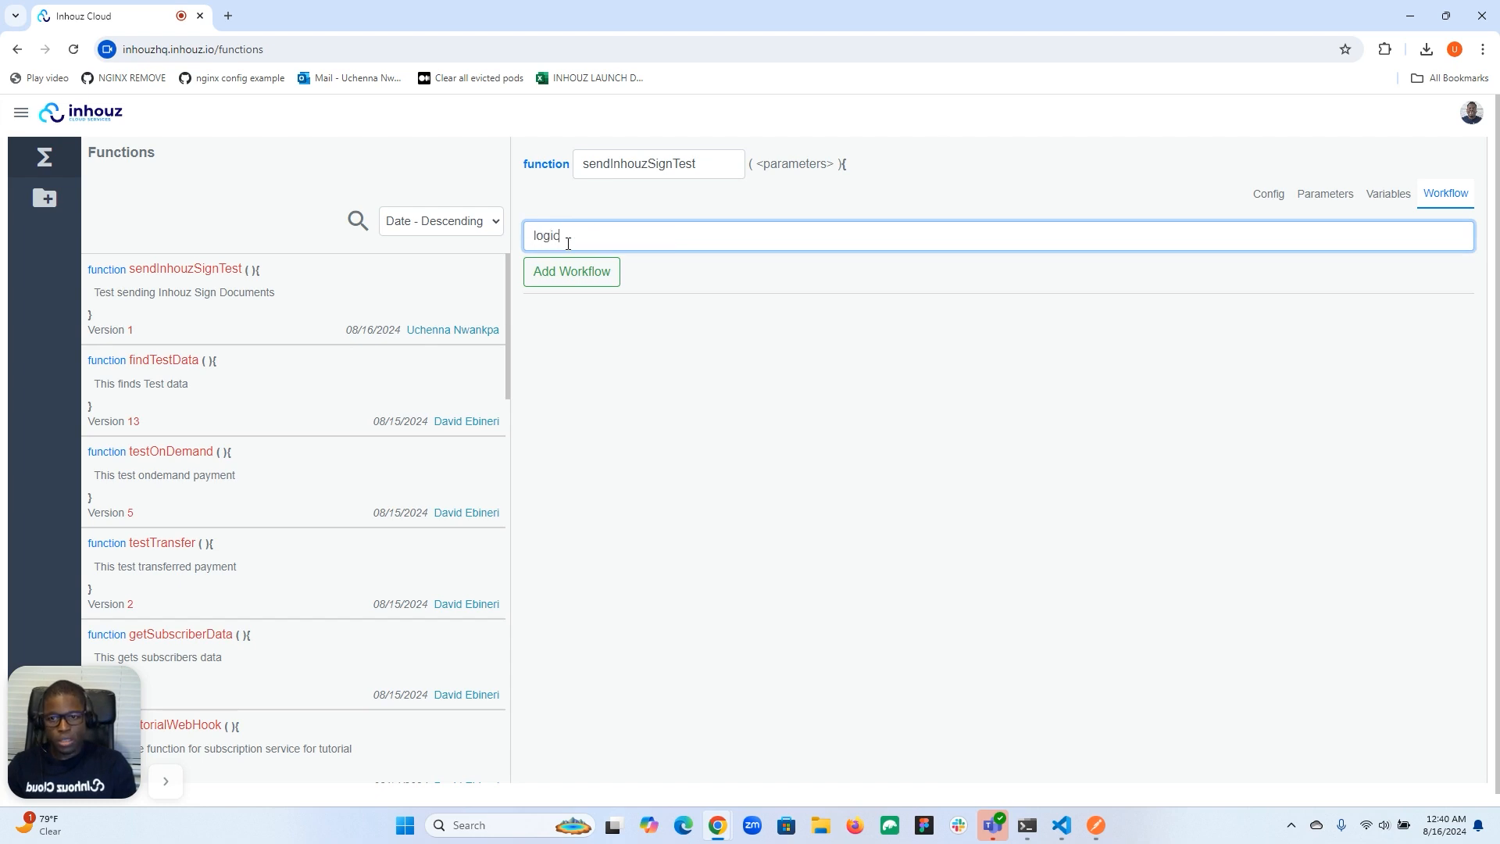
{"action": "left_click", "coordinate": [568, 267]}
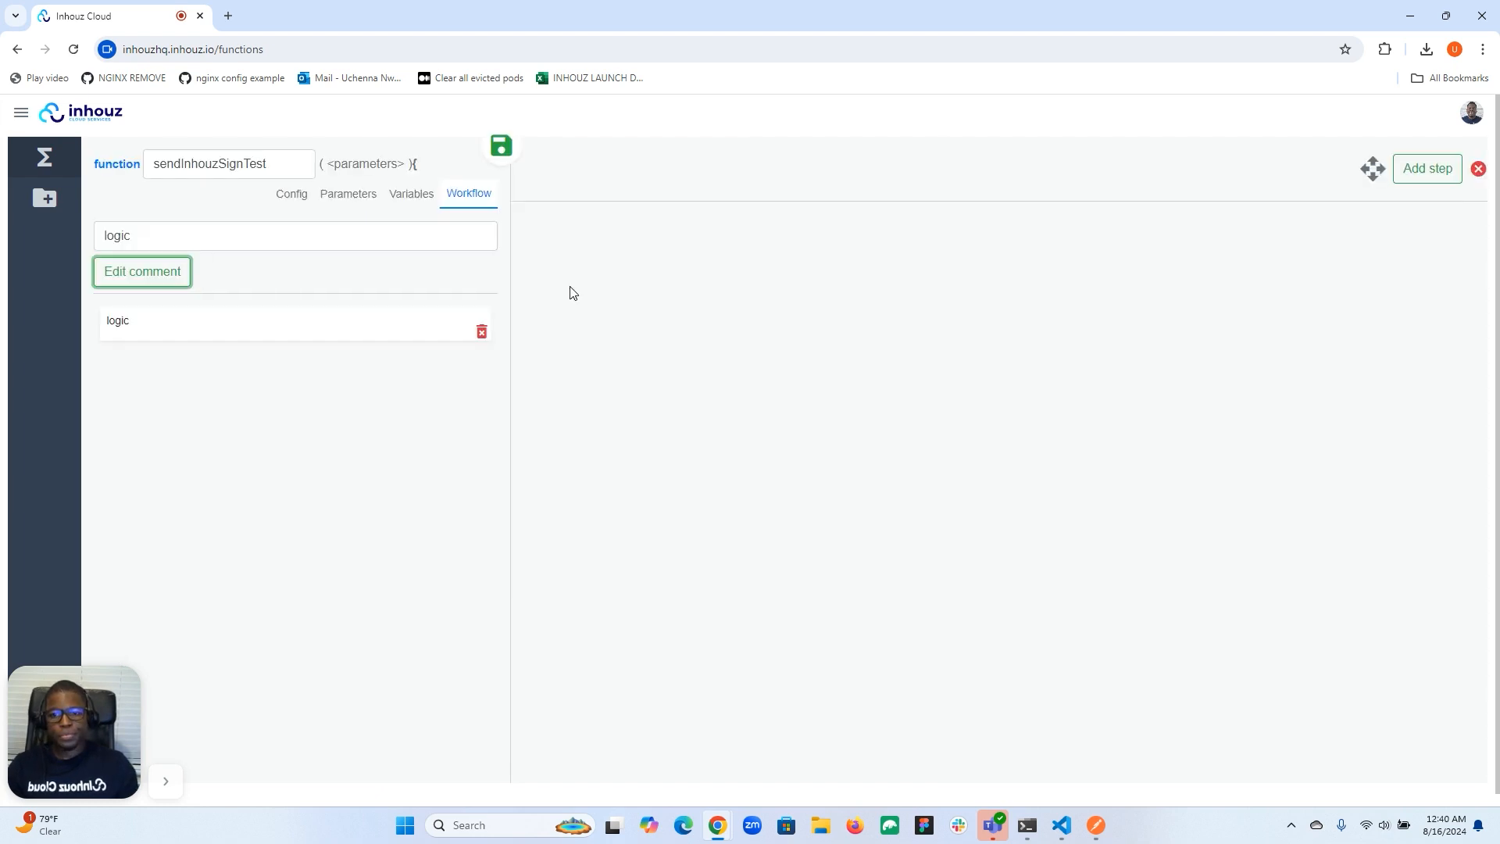
Add a step to the logic workflow that uses the "Send Inhouz Sign document" operation.
{"action": "left_click", "coordinate": [1434, 173]}
{"action": "left_click", "coordinate": [1230, 236]}
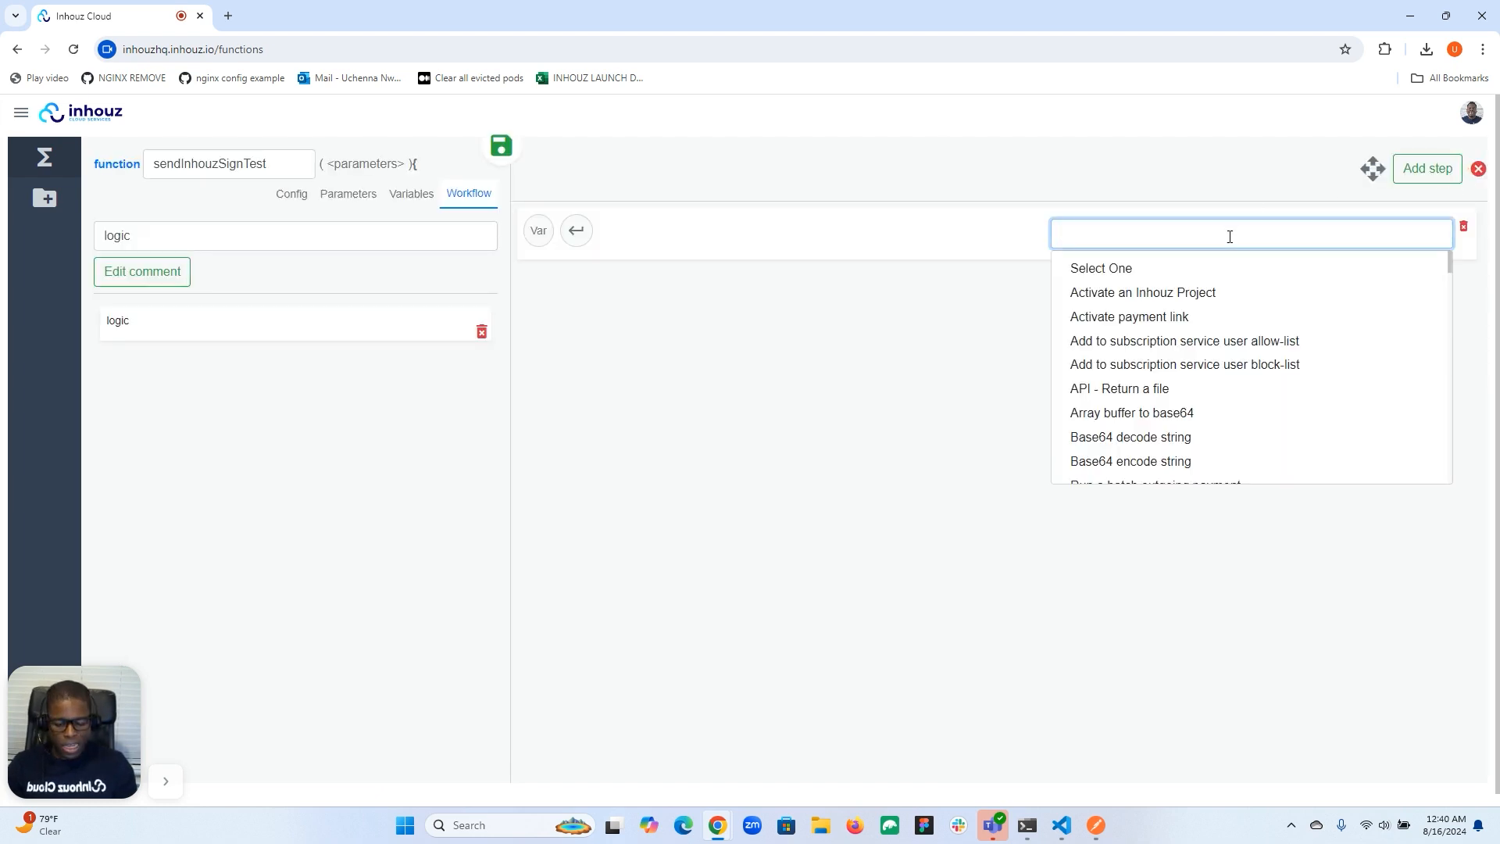
{"action": "type", "text": "sign"}
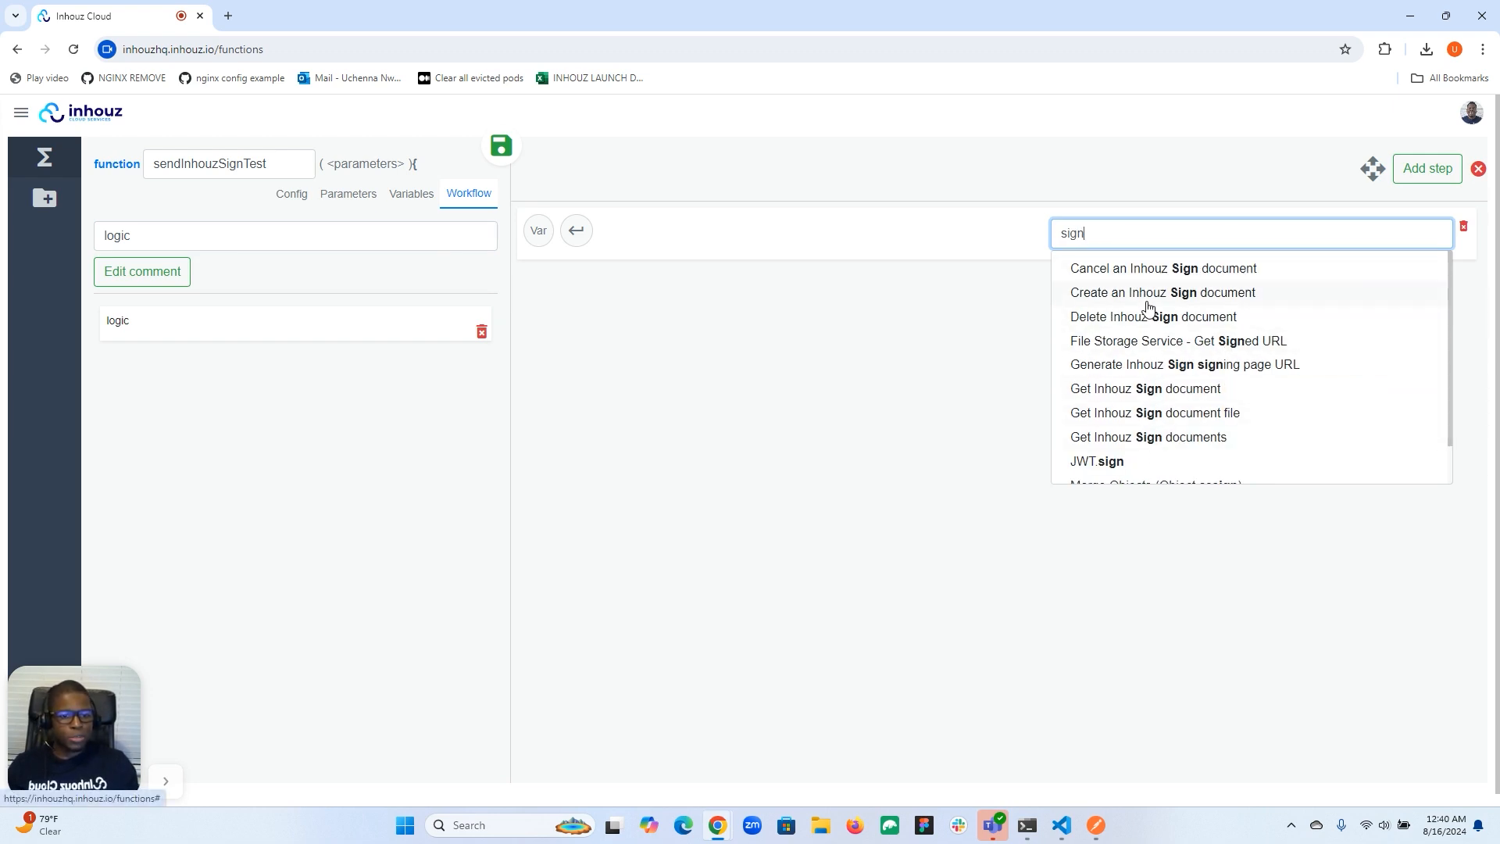
{"action": "scroll", "coordinate": [1076, 404], "scroll_direction": "down", "scroll_amount": 1}
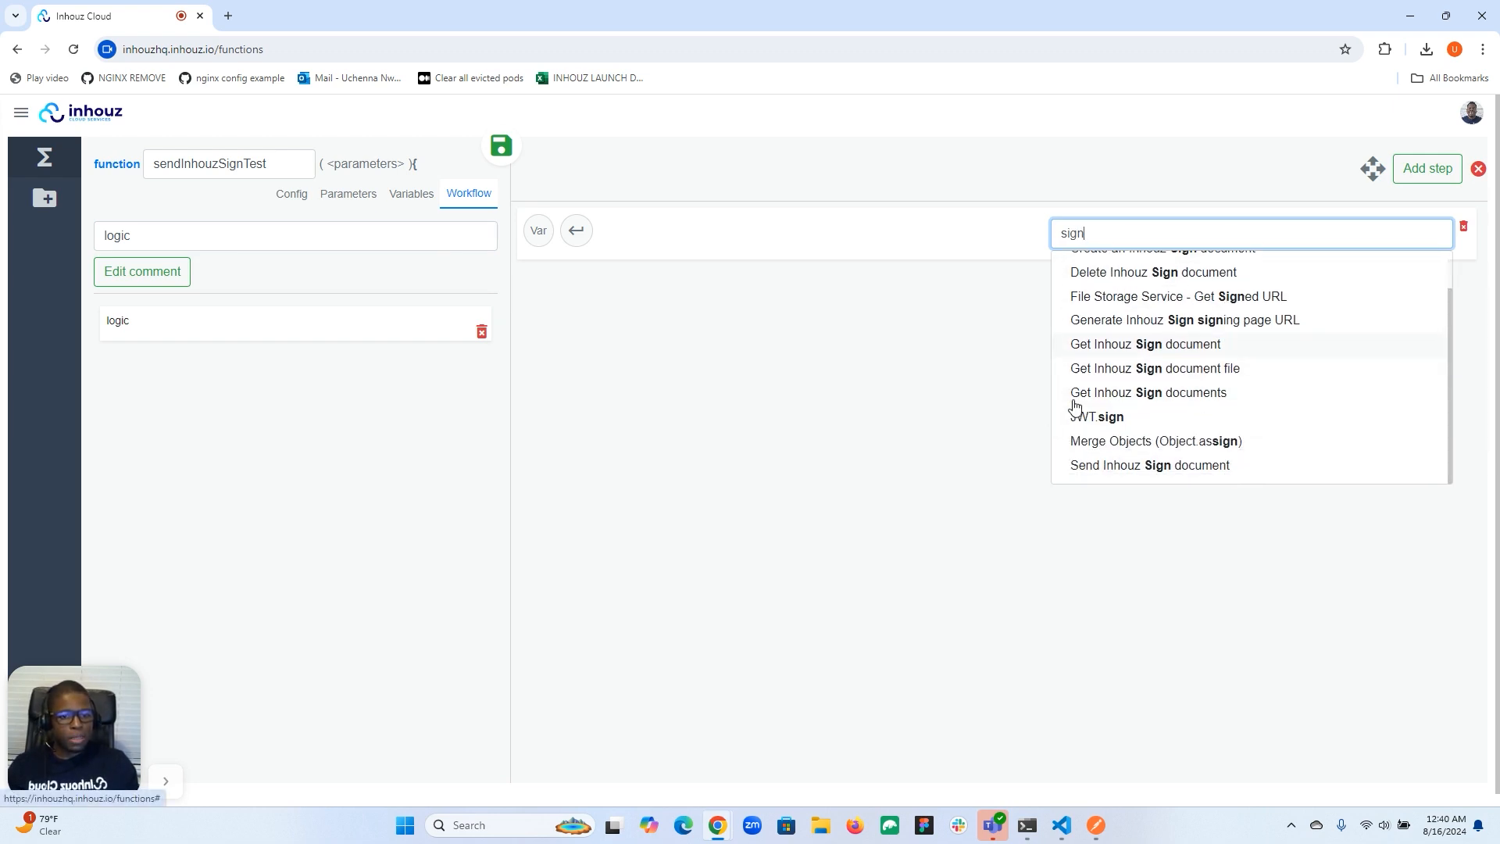
{"action": "left_click", "coordinate": [1146, 469]}
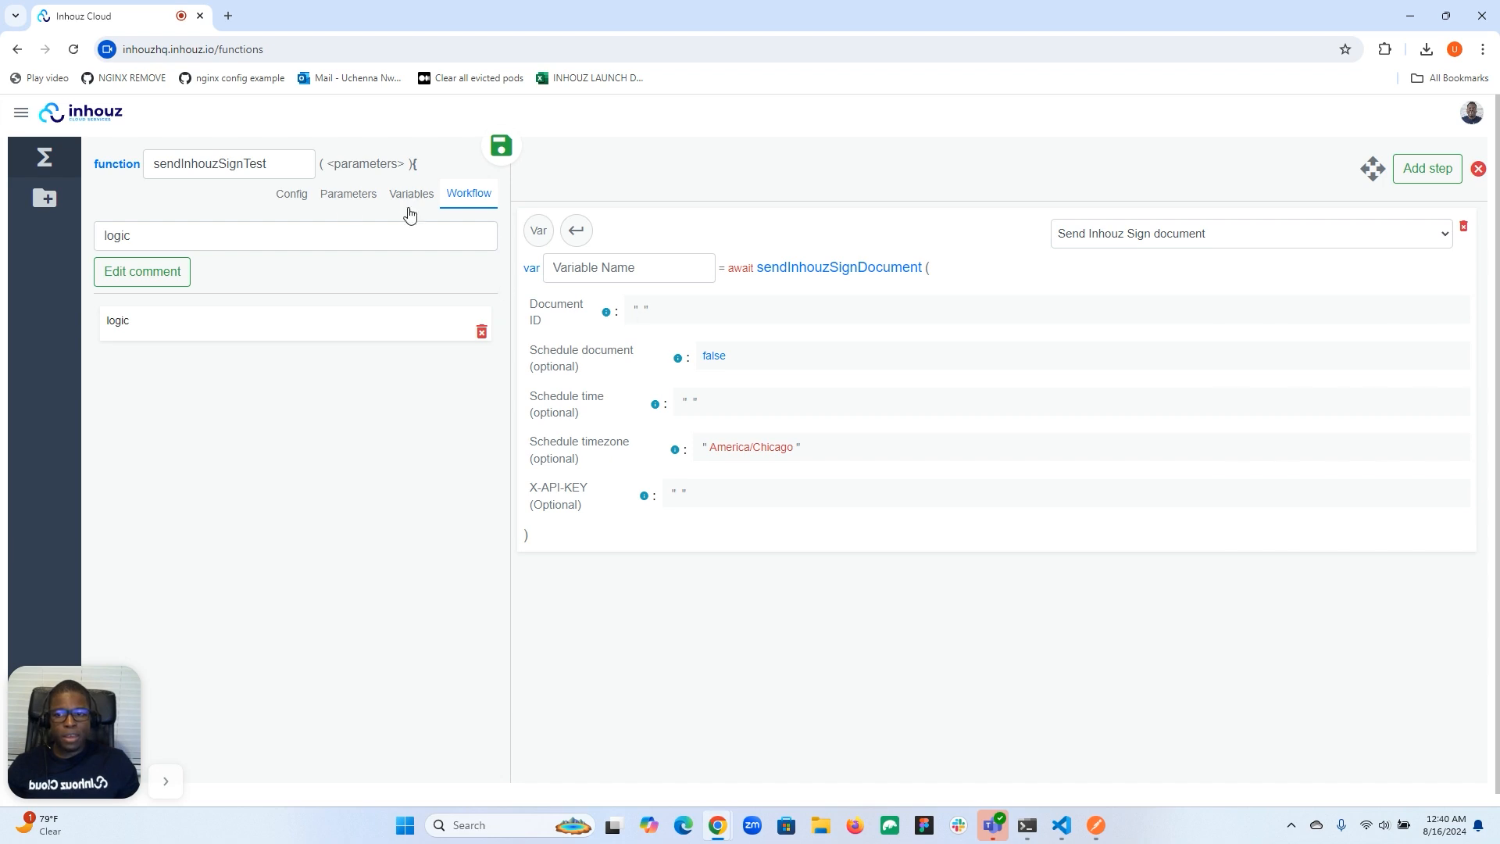
Check the function's system-generated parameters and name the Send Inhouz Sign document step's result variable sendResponse.
{"action": "left_click", "coordinate": [350, 197]}
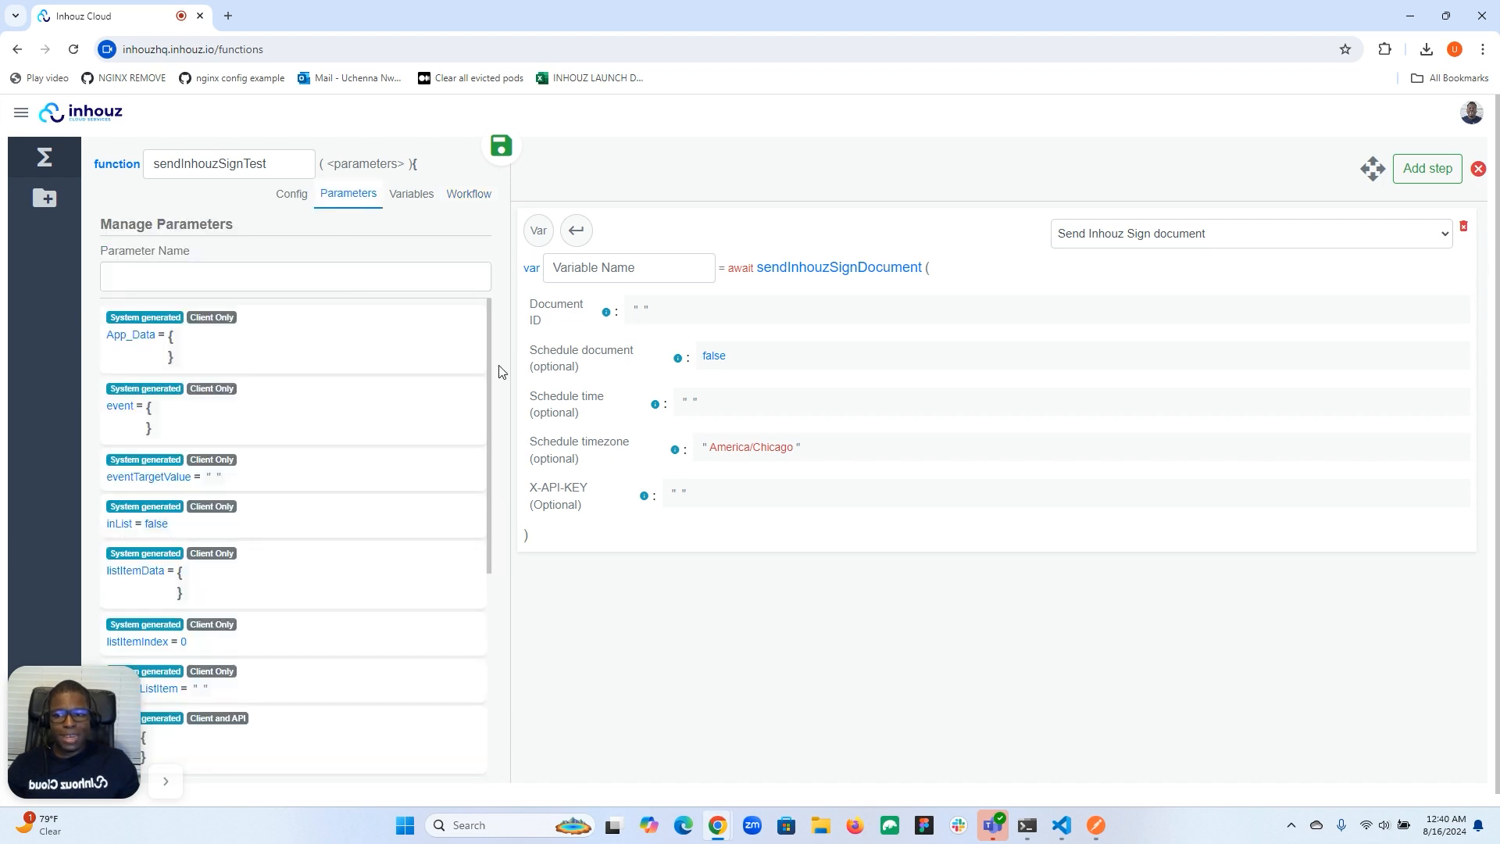
{"action": "scroll", "coordinate": [355, 429], "scroll_direction": "down", "scroll_amount": 5}
{"action": "left_click_drag", "start_coordinate": [98, 708], "coordinate": [98, 561]}
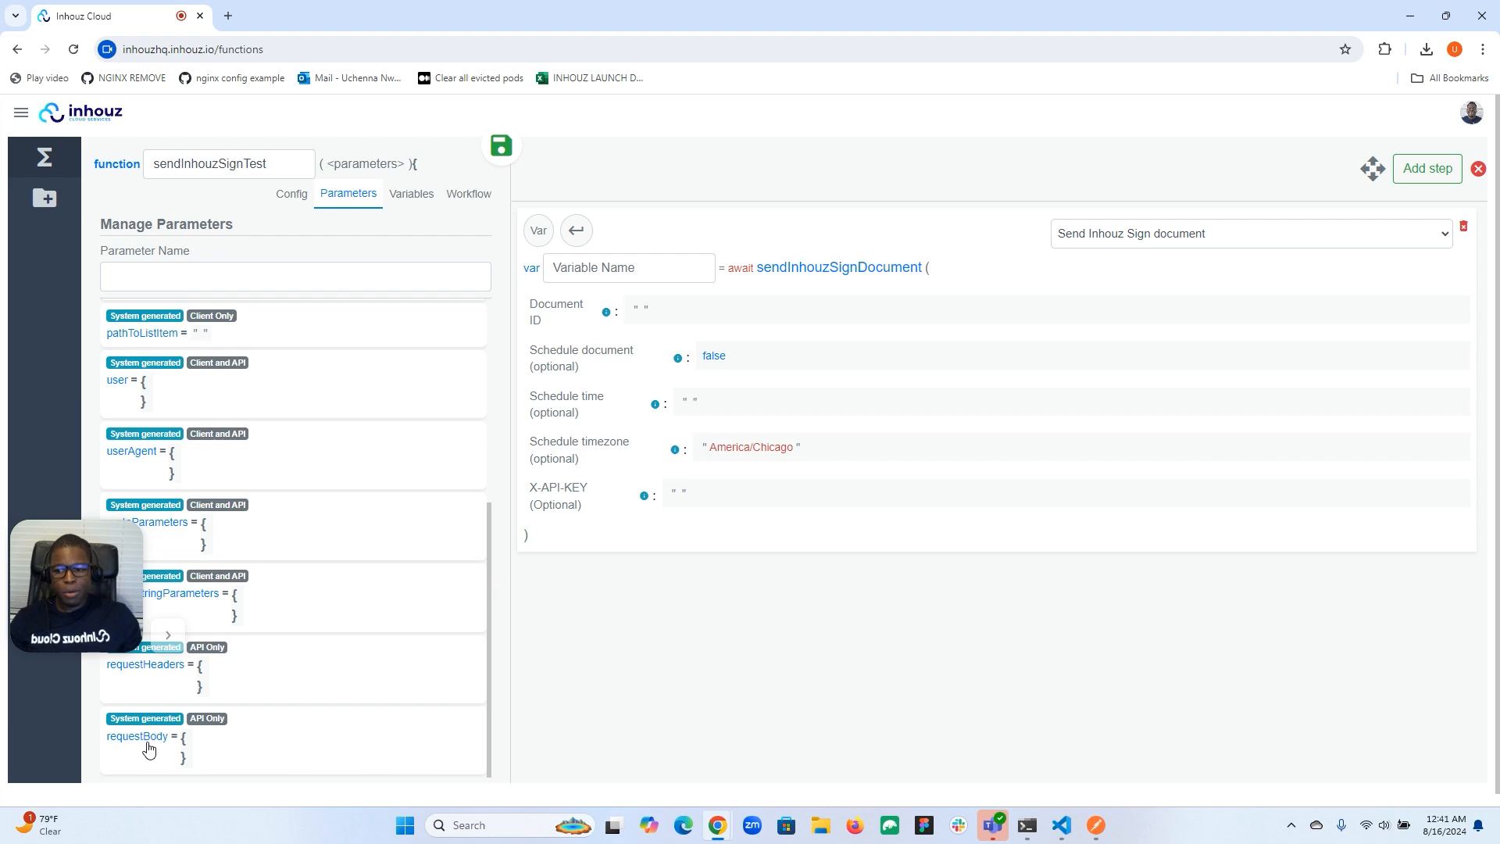
{"action": "left_click_drag", "start_coordinate": [57, 583], "coordinate": [57, 682]}
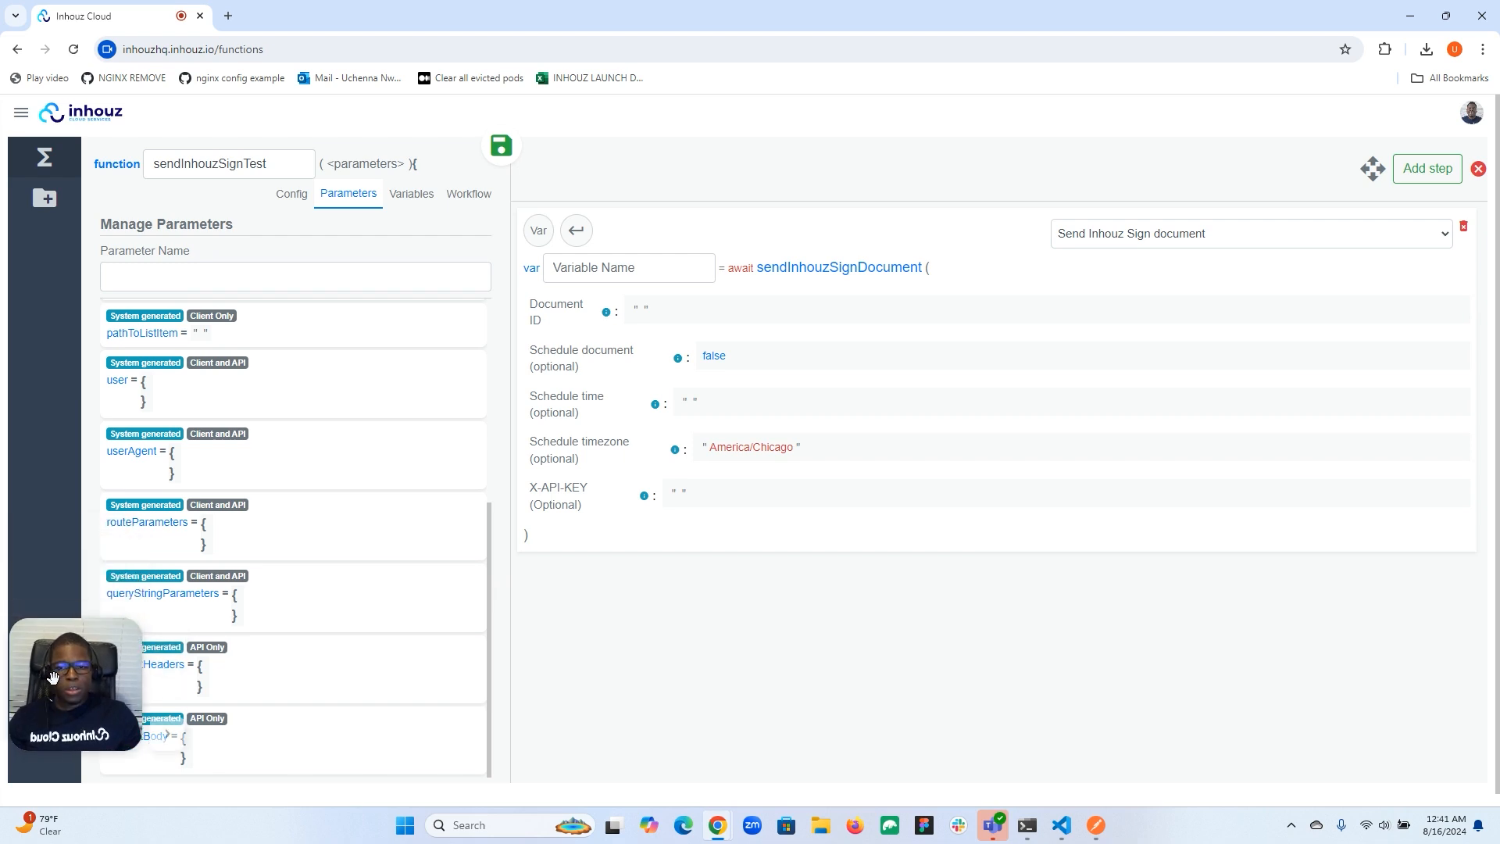
{"action": "left_click", "coordinate": [643, 314]}
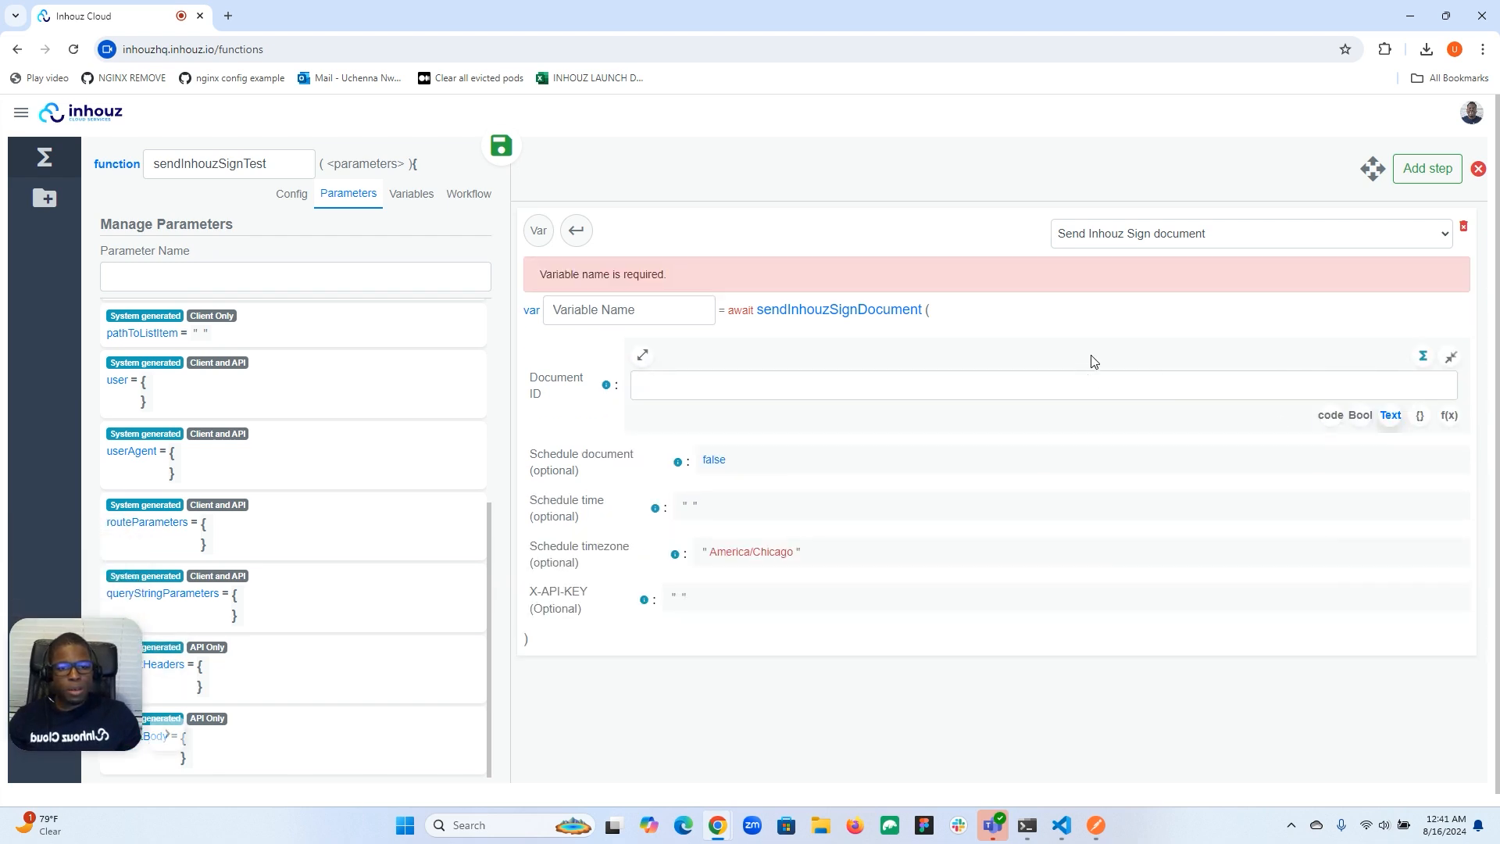
{"action": "left_click", "coordinate": [696, 313]}
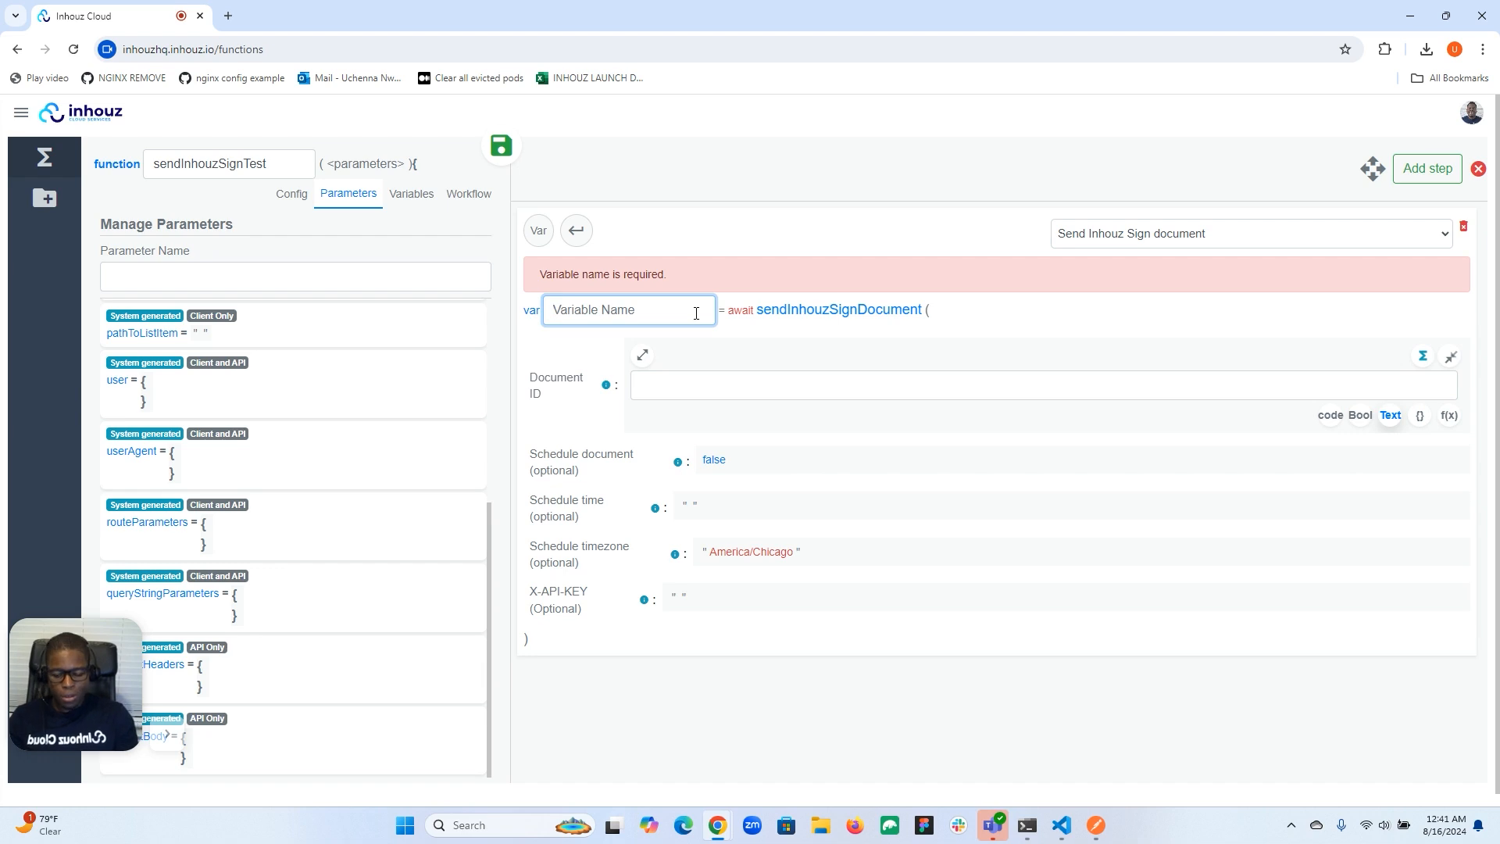
{"action": "type", "text": "sendRes"}
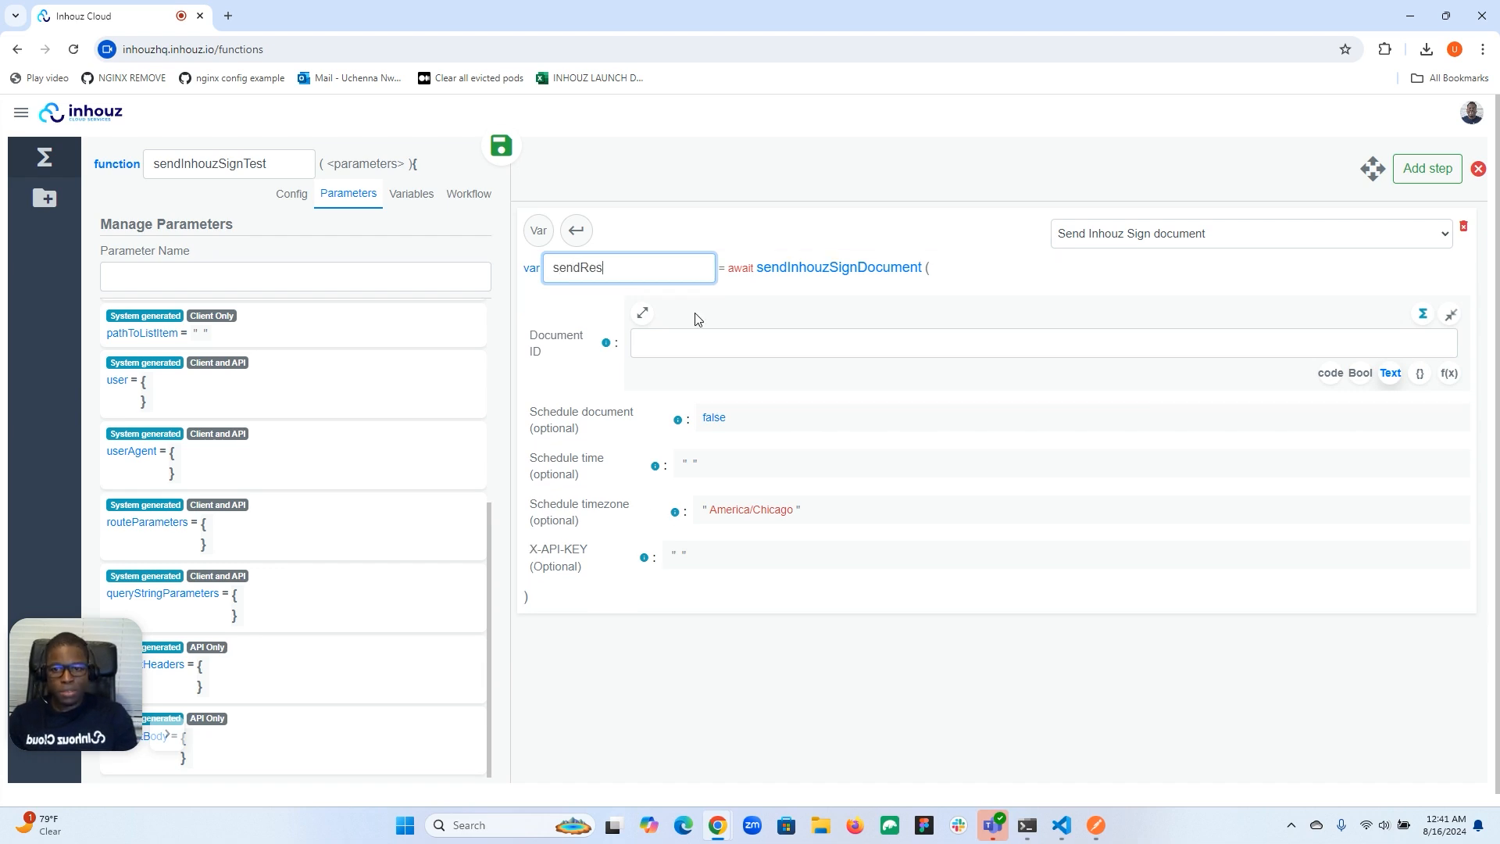
{"action": "type", "text": "ponse"}
Set the Document ID of the send step to the code expression PARAMETER.requestBody.documentId.
{"action": "left_click", "coordinate": [693, 342]}
{"action": "left_click", "coordinate": [1132, 334]}
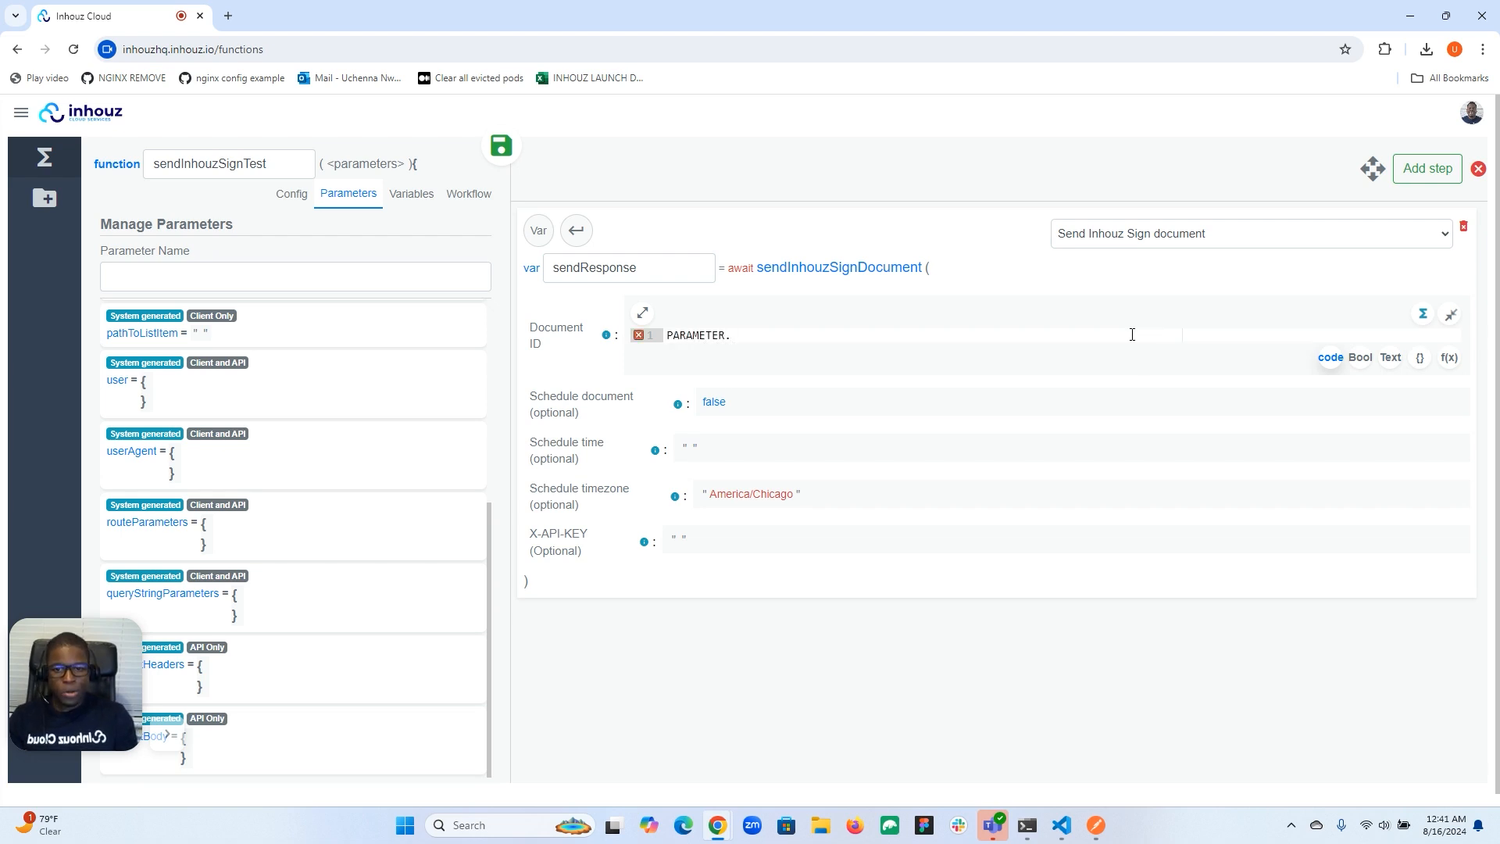
{"action": "type", "text": "PARAMETER.requestBody.documentId"}
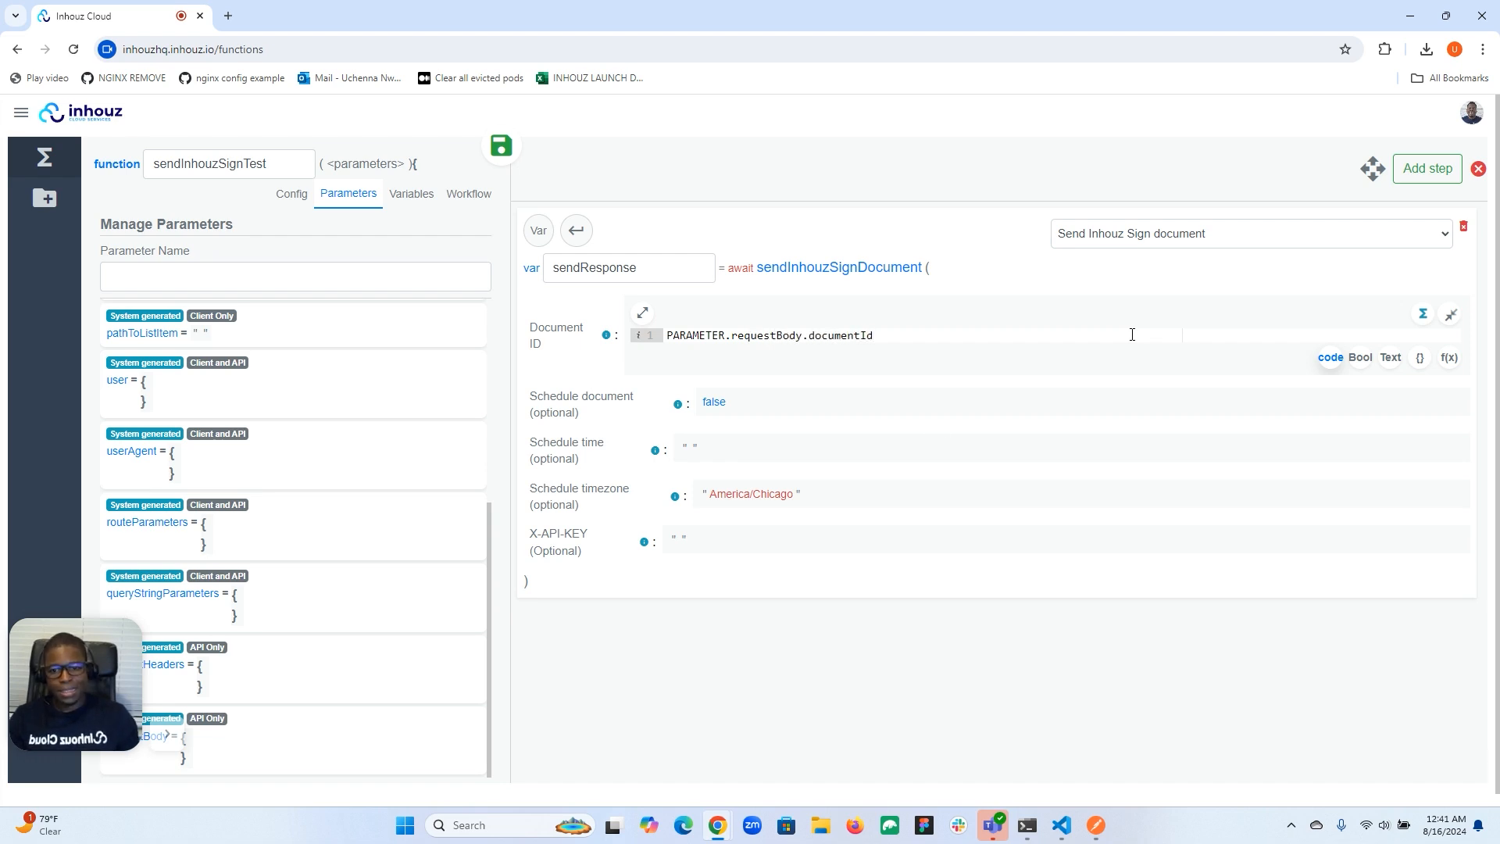
Add a return statement to the workflow that returns VARIABLE.sendResponse.
{"action": "left_click", "coordinate": [1420, 172]}
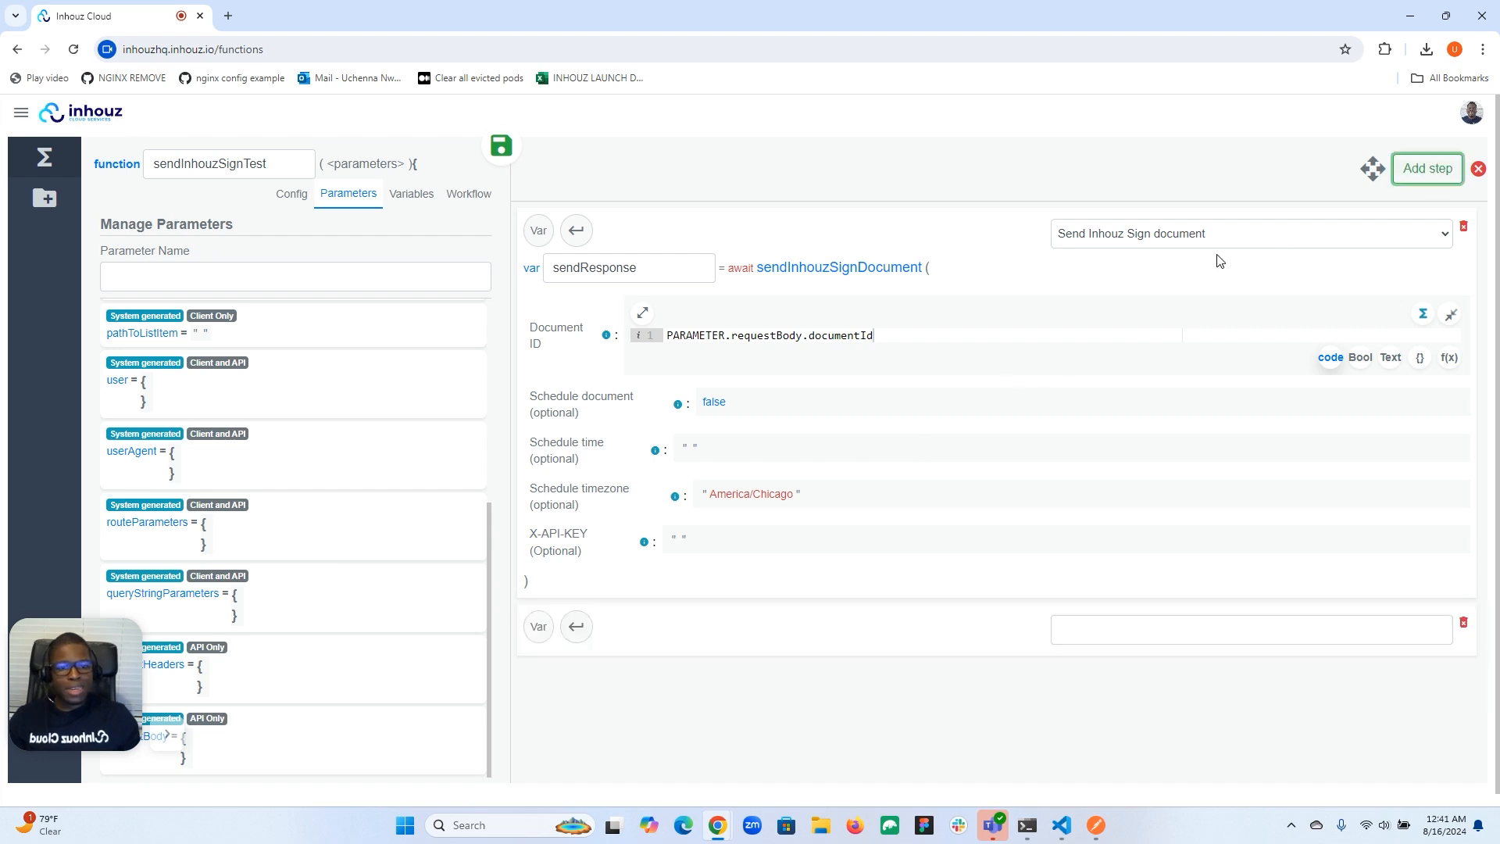
{"action": "left_click", "coordinate": [576, 625]}
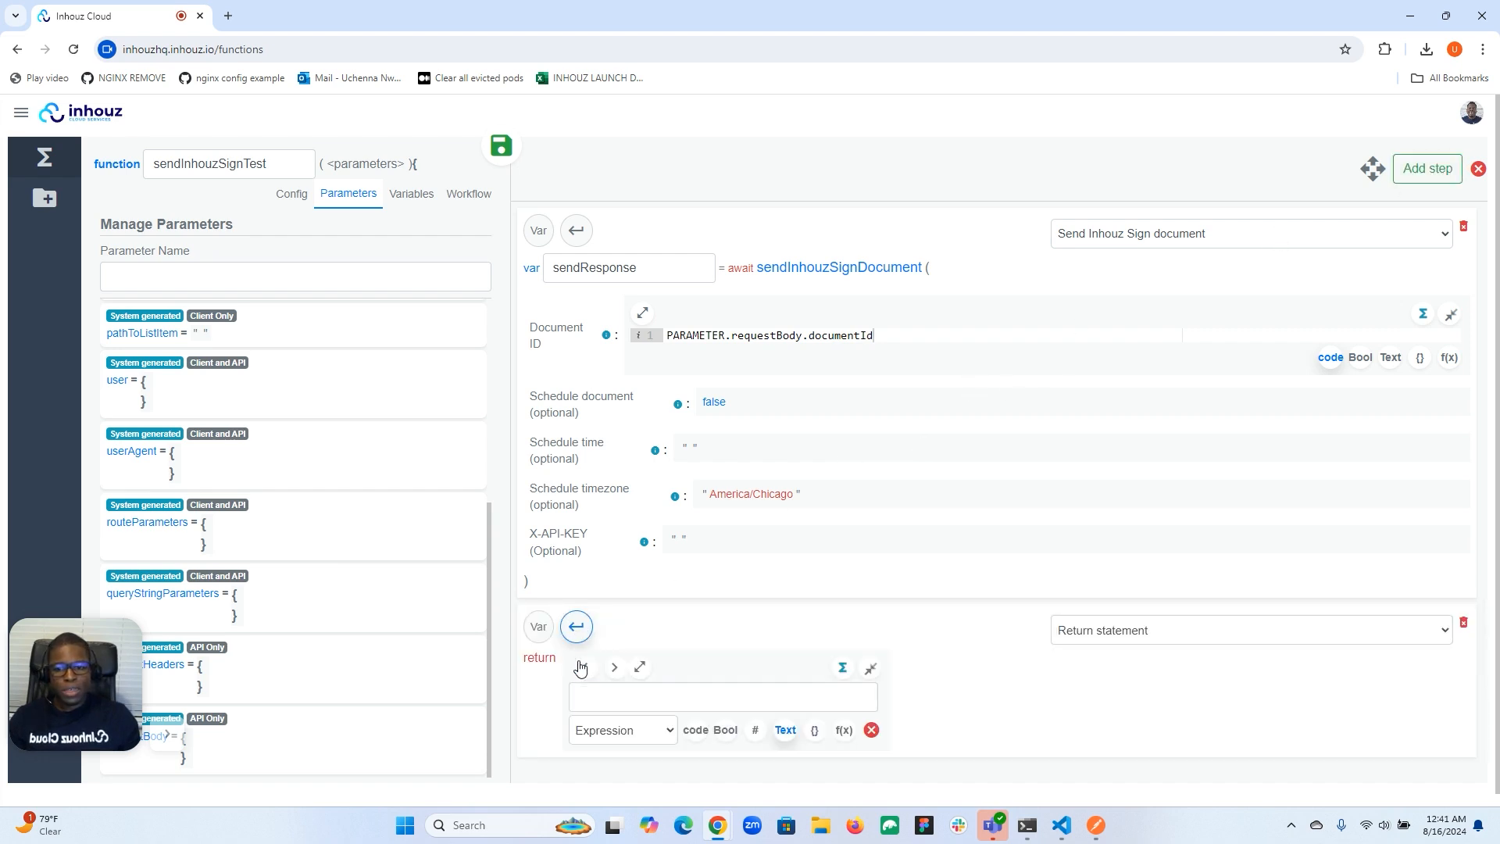
{"action": "left_click", "coordinate": [605, 698]}
{"action": "type", "text": "send"}
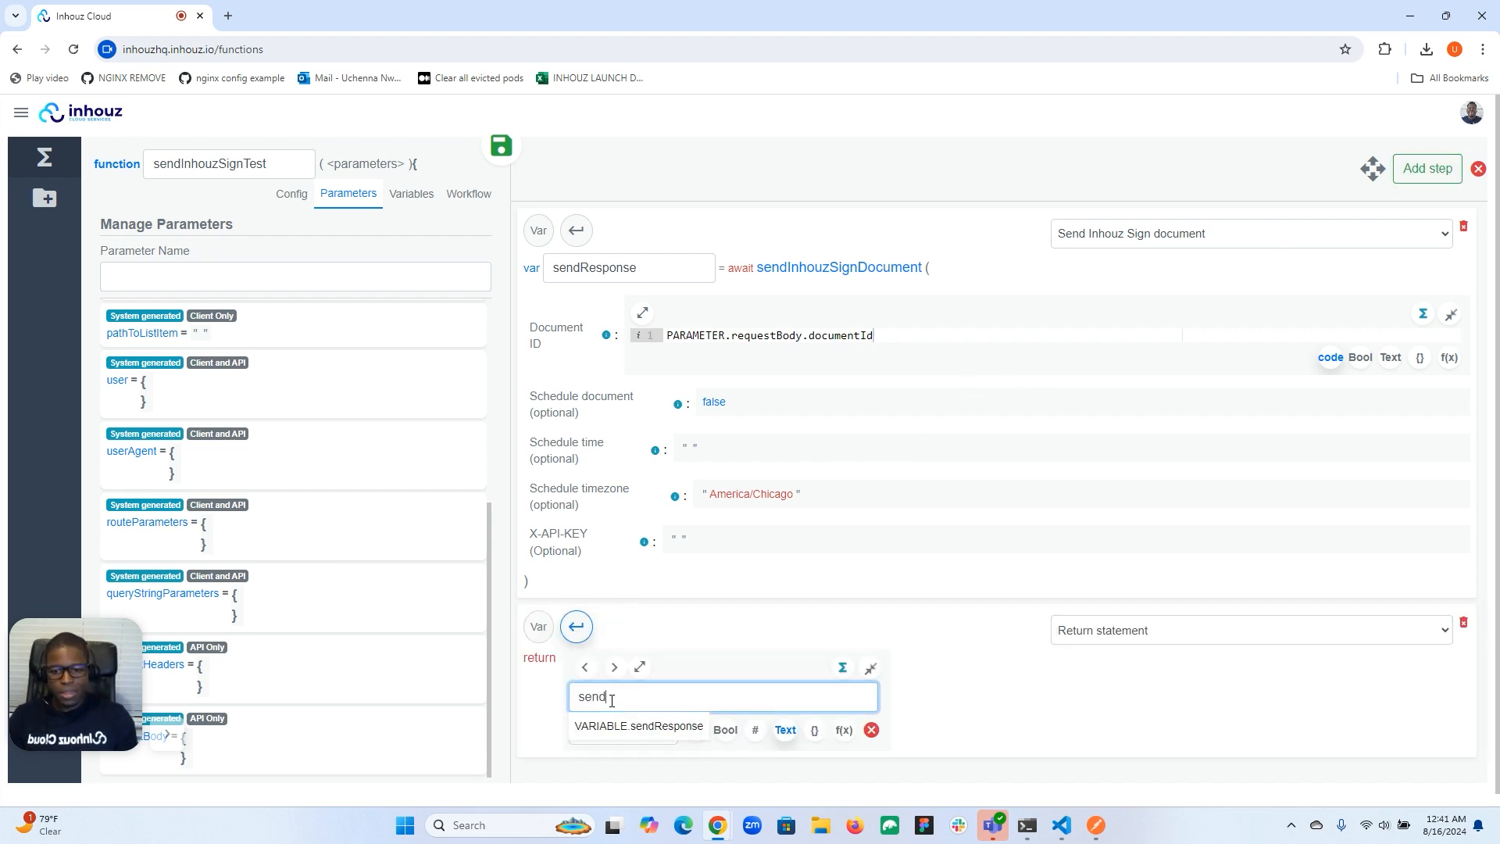
{"action": "left_click", "coordinate": [639, 725]}
{"action": "left_click", "coordinate": [899, 678]}
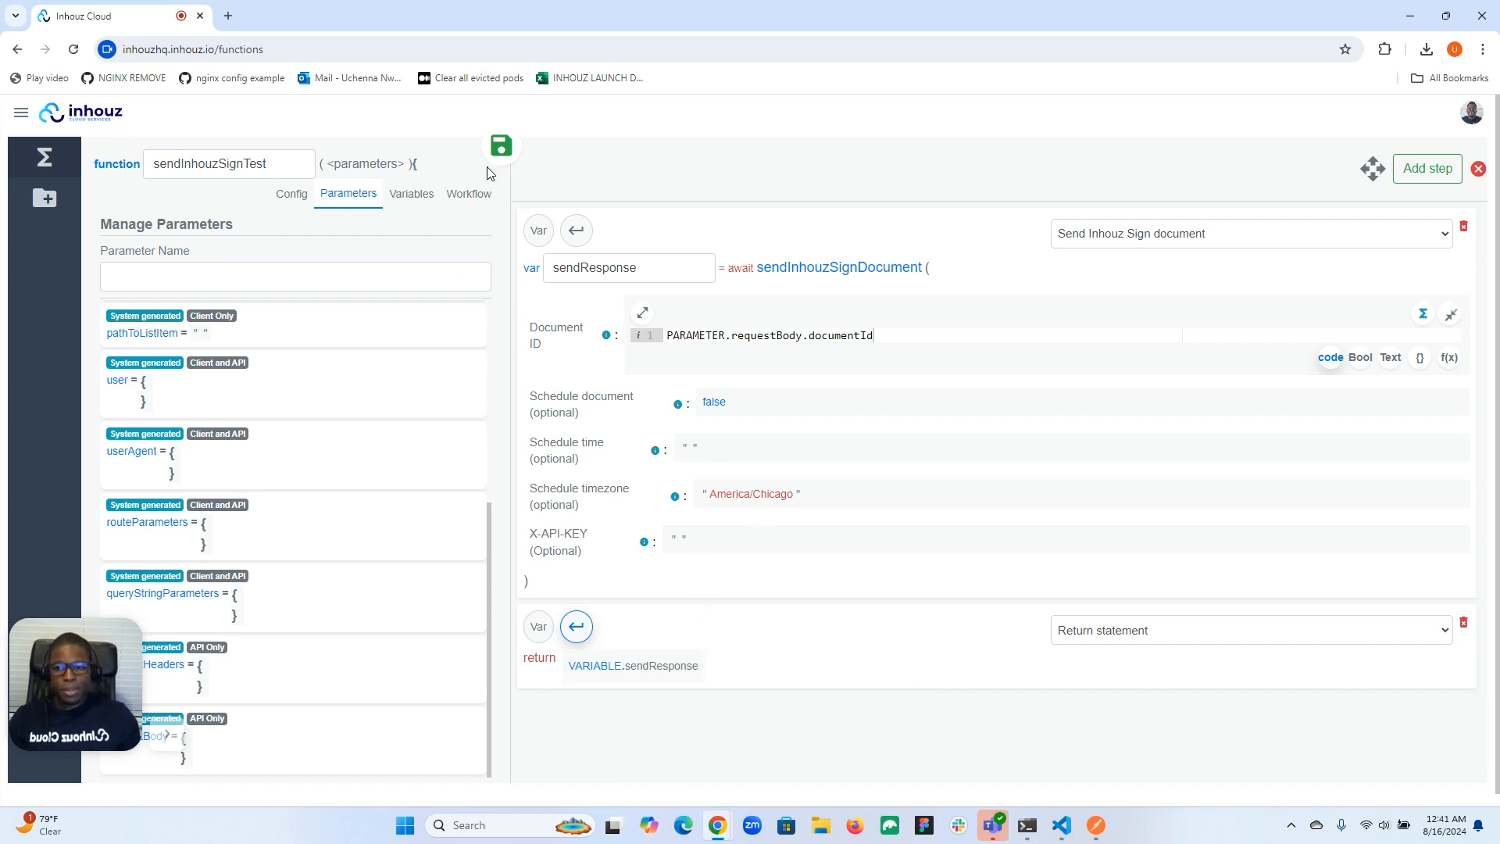
Open the Inhouz API product in a new browser tab.
{"action": "left_click", "coordinate": [229, 16]}
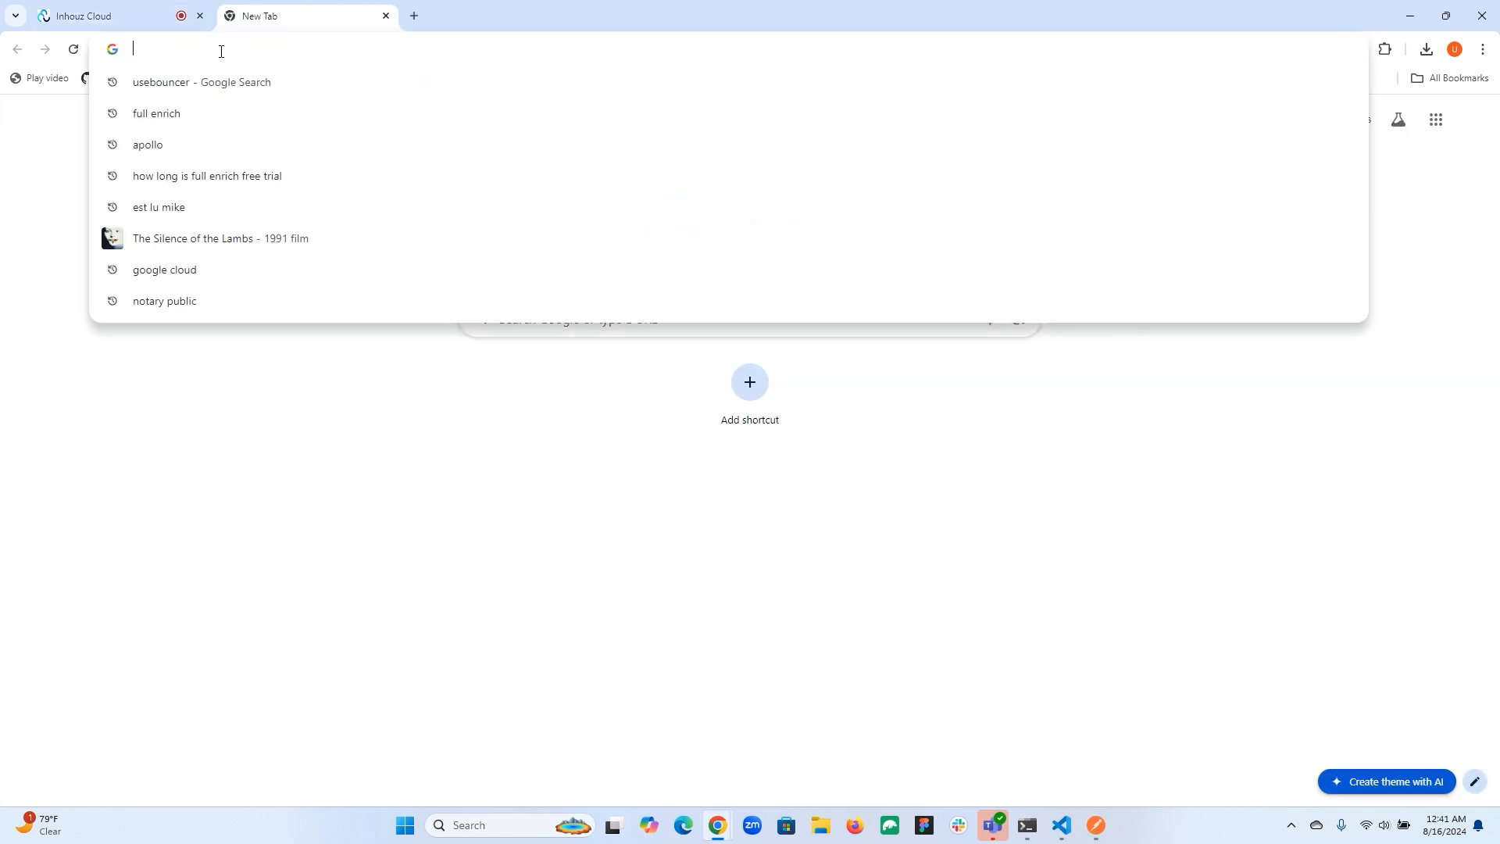
{"action": "type", "text": "inh"}
{"action": "key", "text": "Return"}
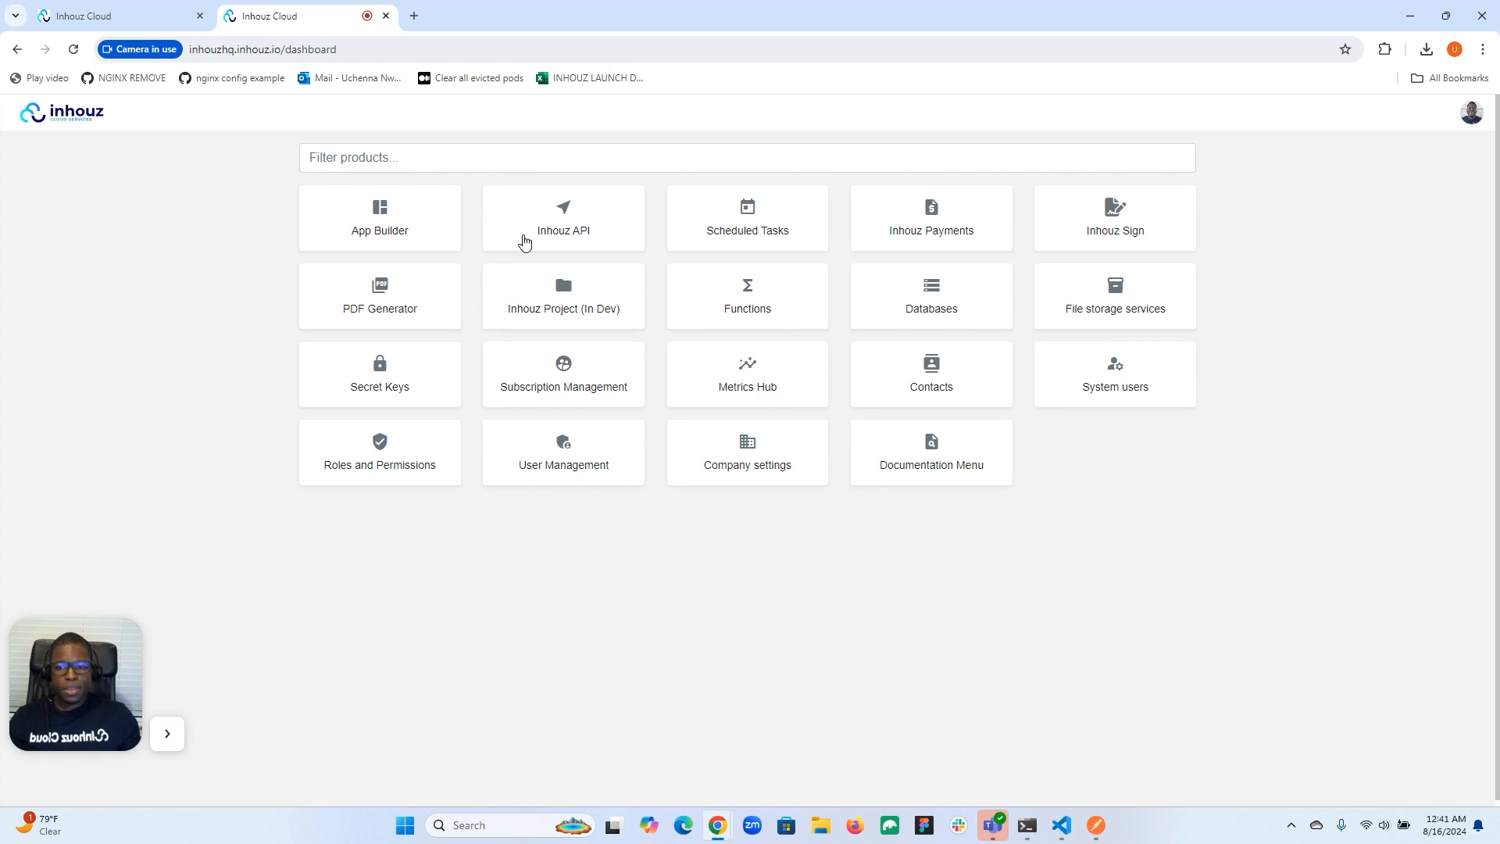
{"action": "left_click", "coordinate": [593, 227]}
Page through the API list to find inhouz-sign-test and open its details for editing.
{"action": "left_click", "coordinate": [1209, 591]}
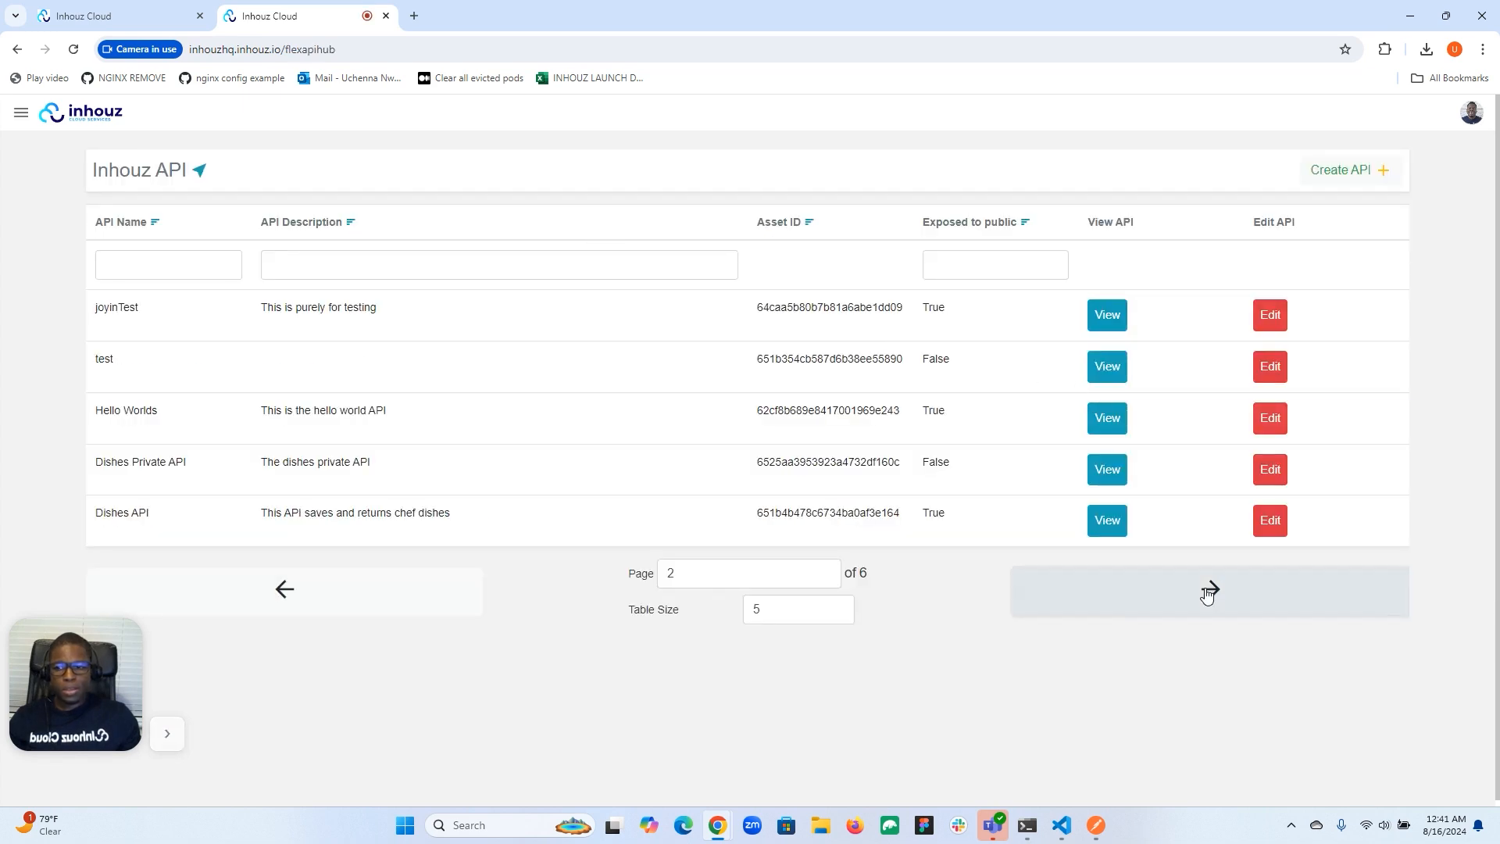
{"action": "left_click", "coordinate": [1209, 591]}
{"action": "left_click", "coordinate": [1209, 591]}
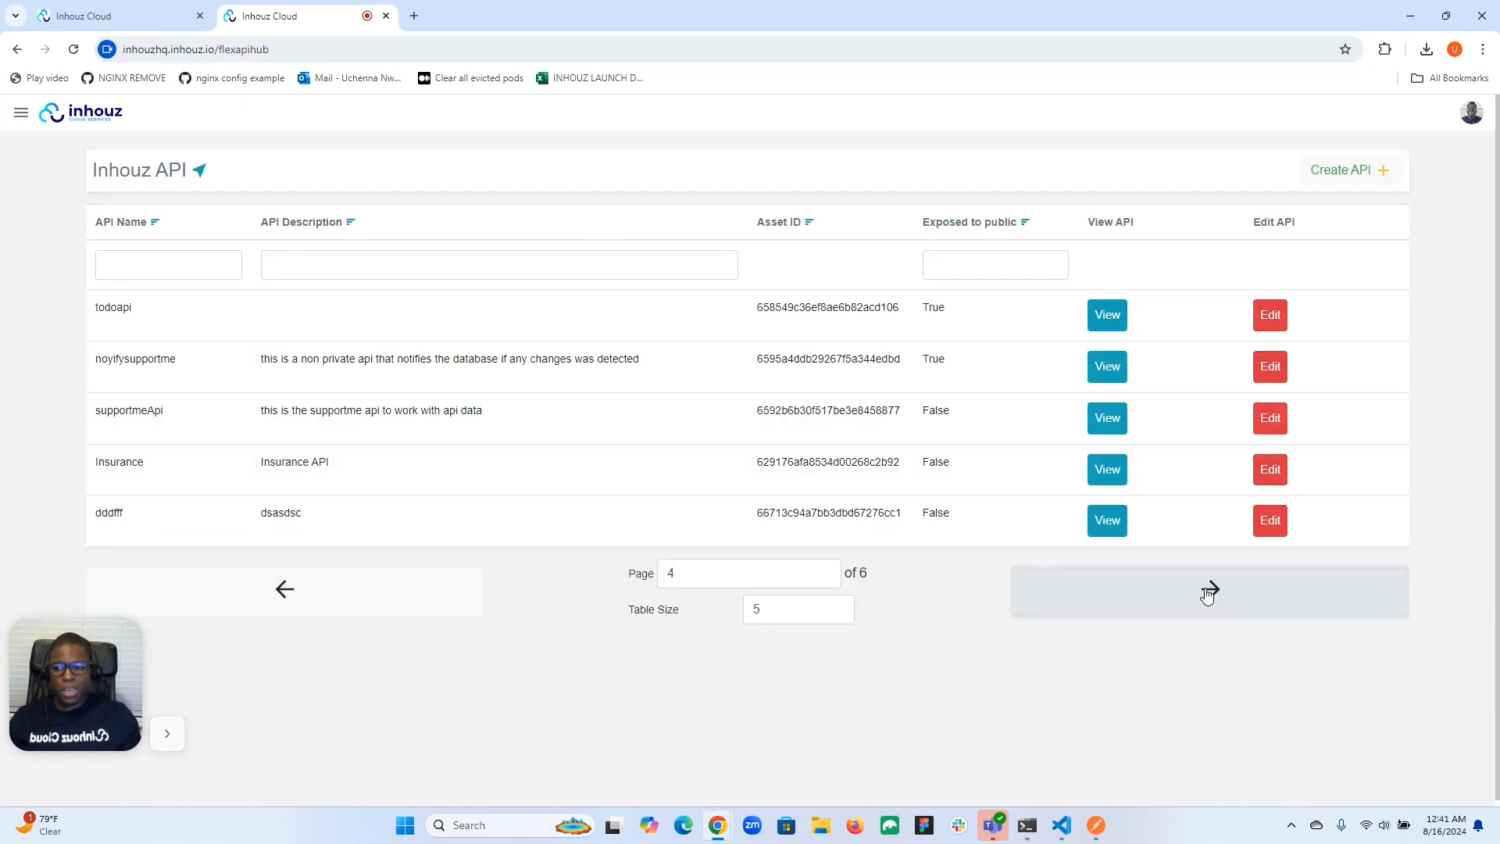
{"action": "left_click", "coordinate": [341, 592]}
{"action": "left_click", "coordinate": [1022, 600]}
{"action": "left_click", "coordinate": [1023, 599]}
{"action": "left_click", "coordinate": [1023, 599]}
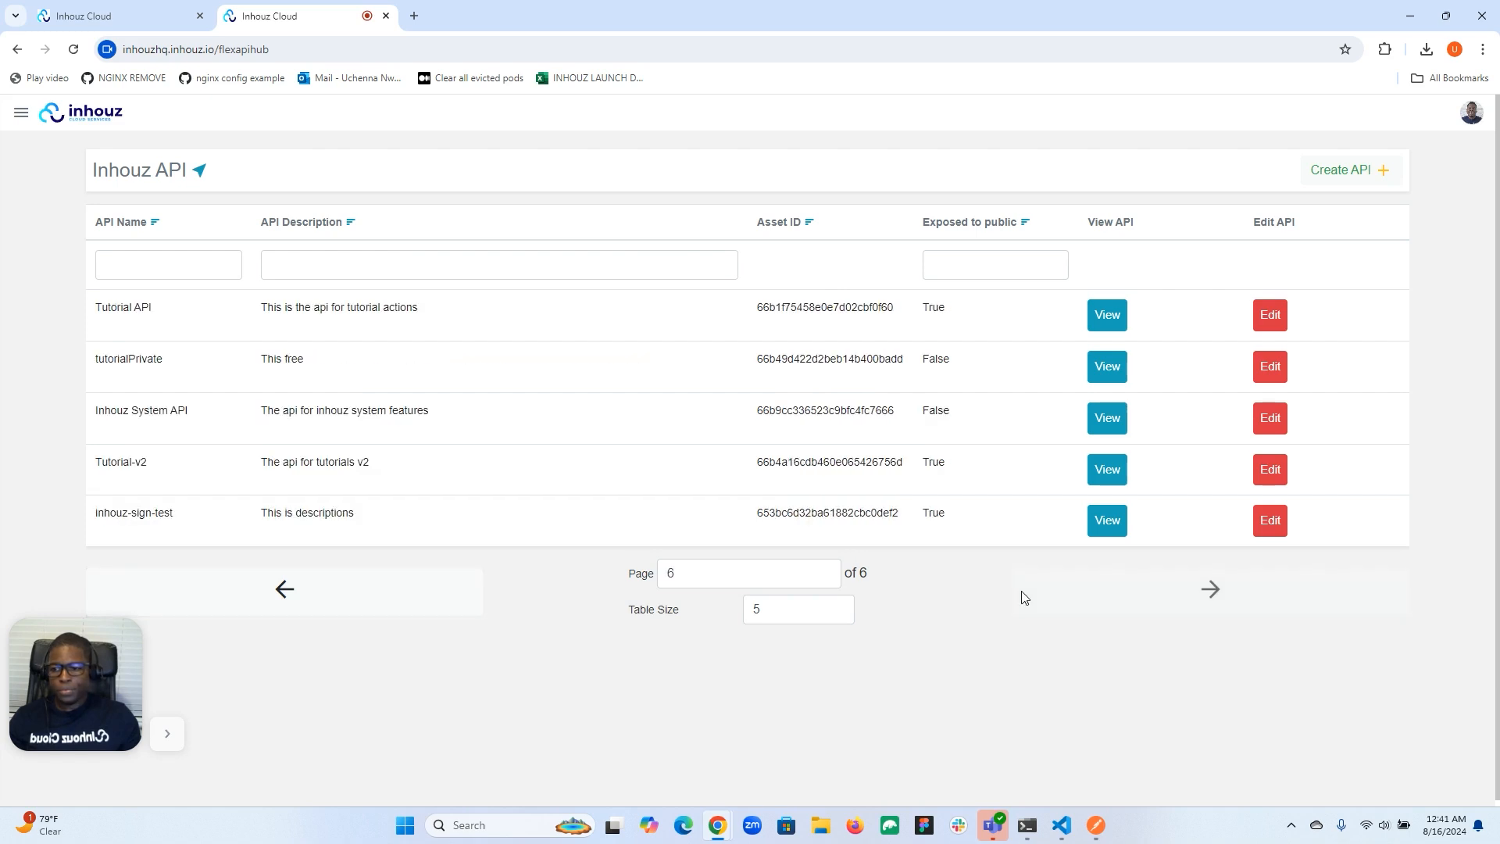
{"action": "left_click", "coordinate": [1272, 521]}
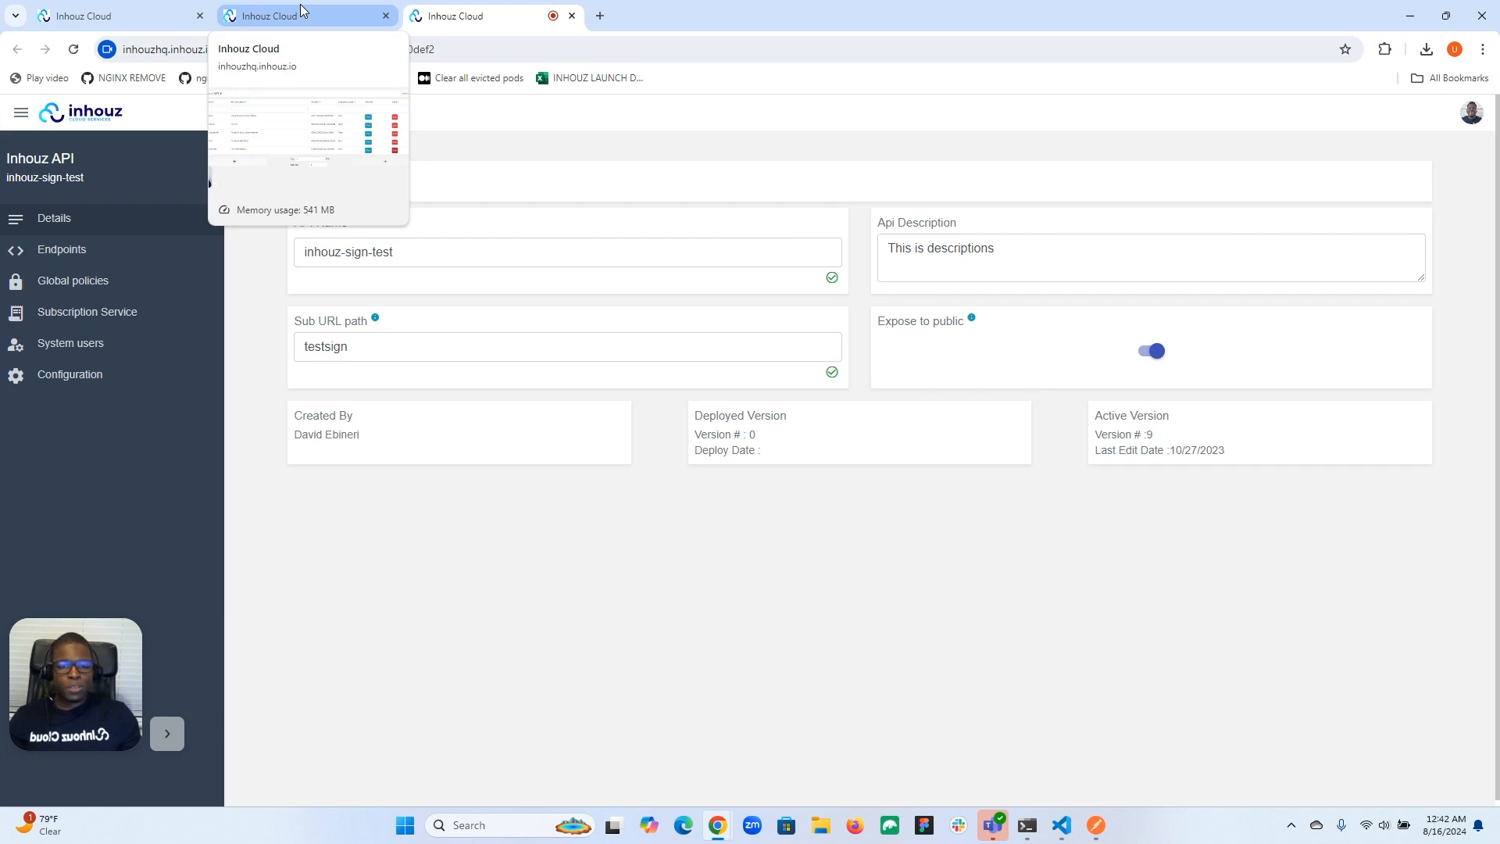
{"action": "mouse_move", "coordinate": [612, 330]}
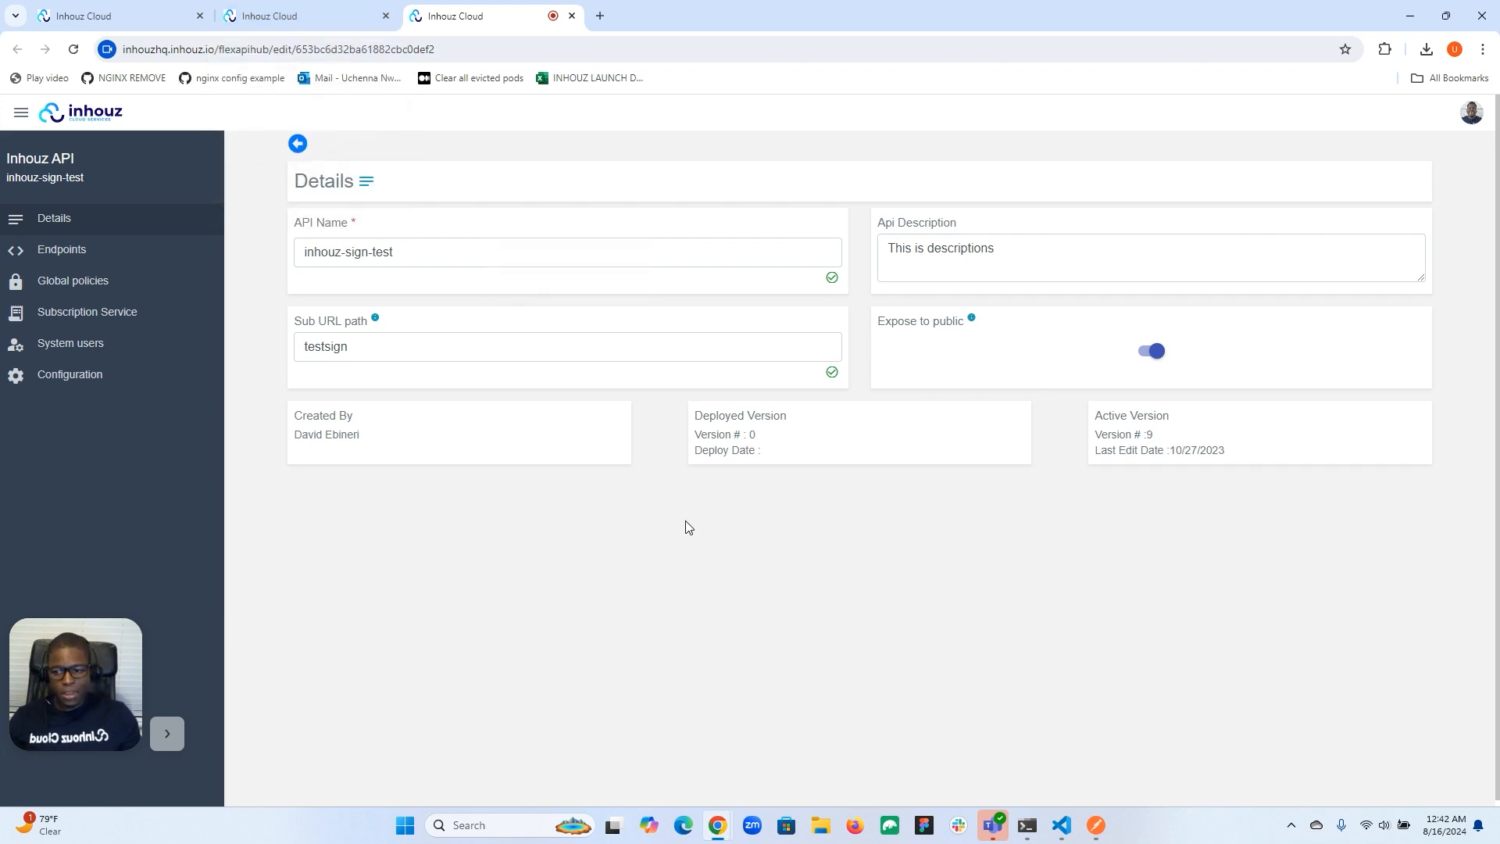
Return to the sendInhouzSignTest function and read the description of the X-API-KEY field.
{"action": "left_click", "coordinate": [306, 16]}
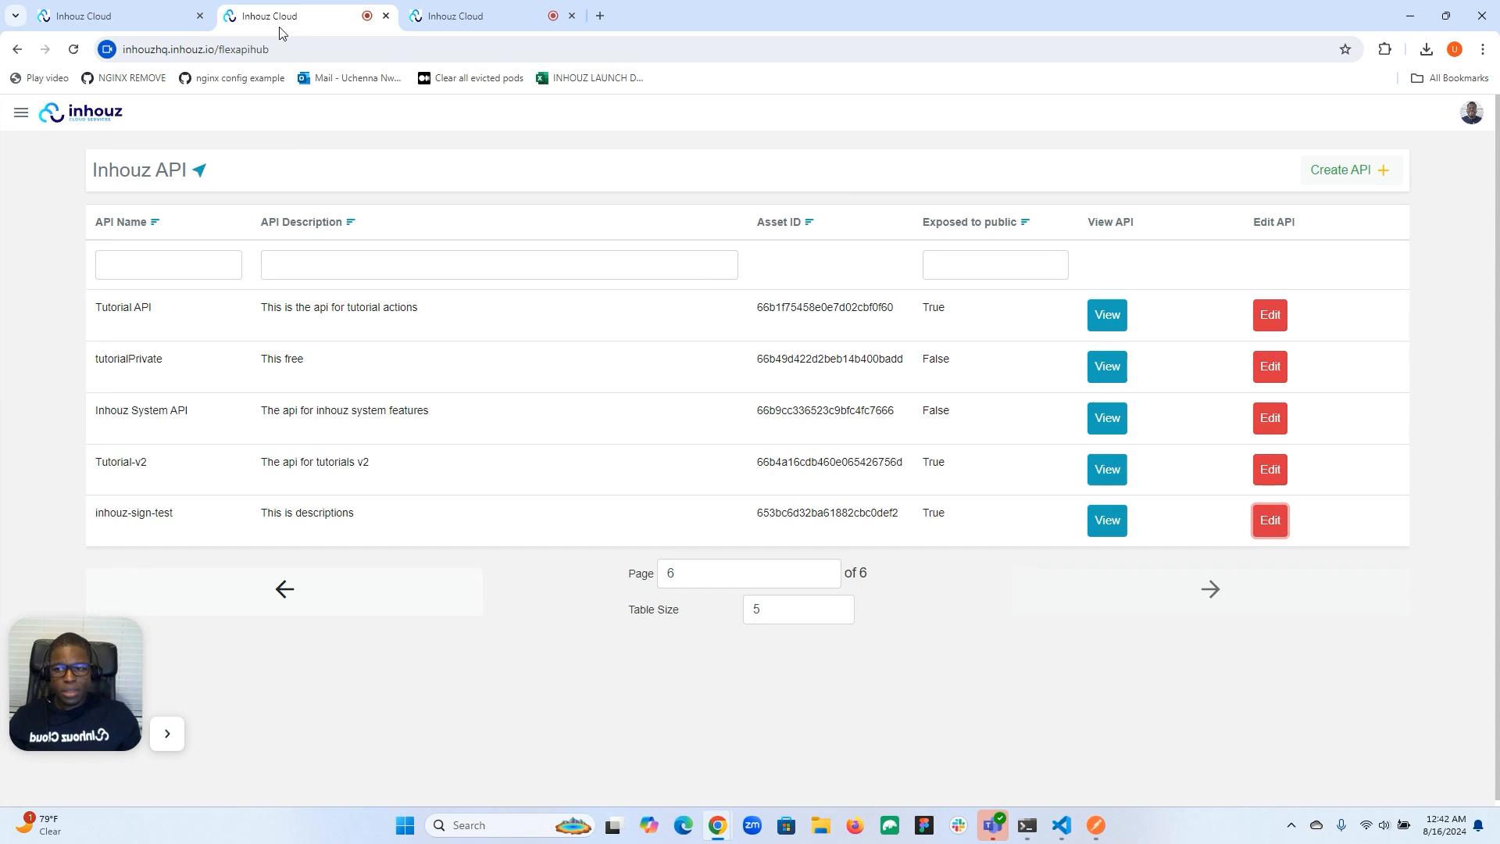
{"action": "left_click", "coordinate": [134, 17]}
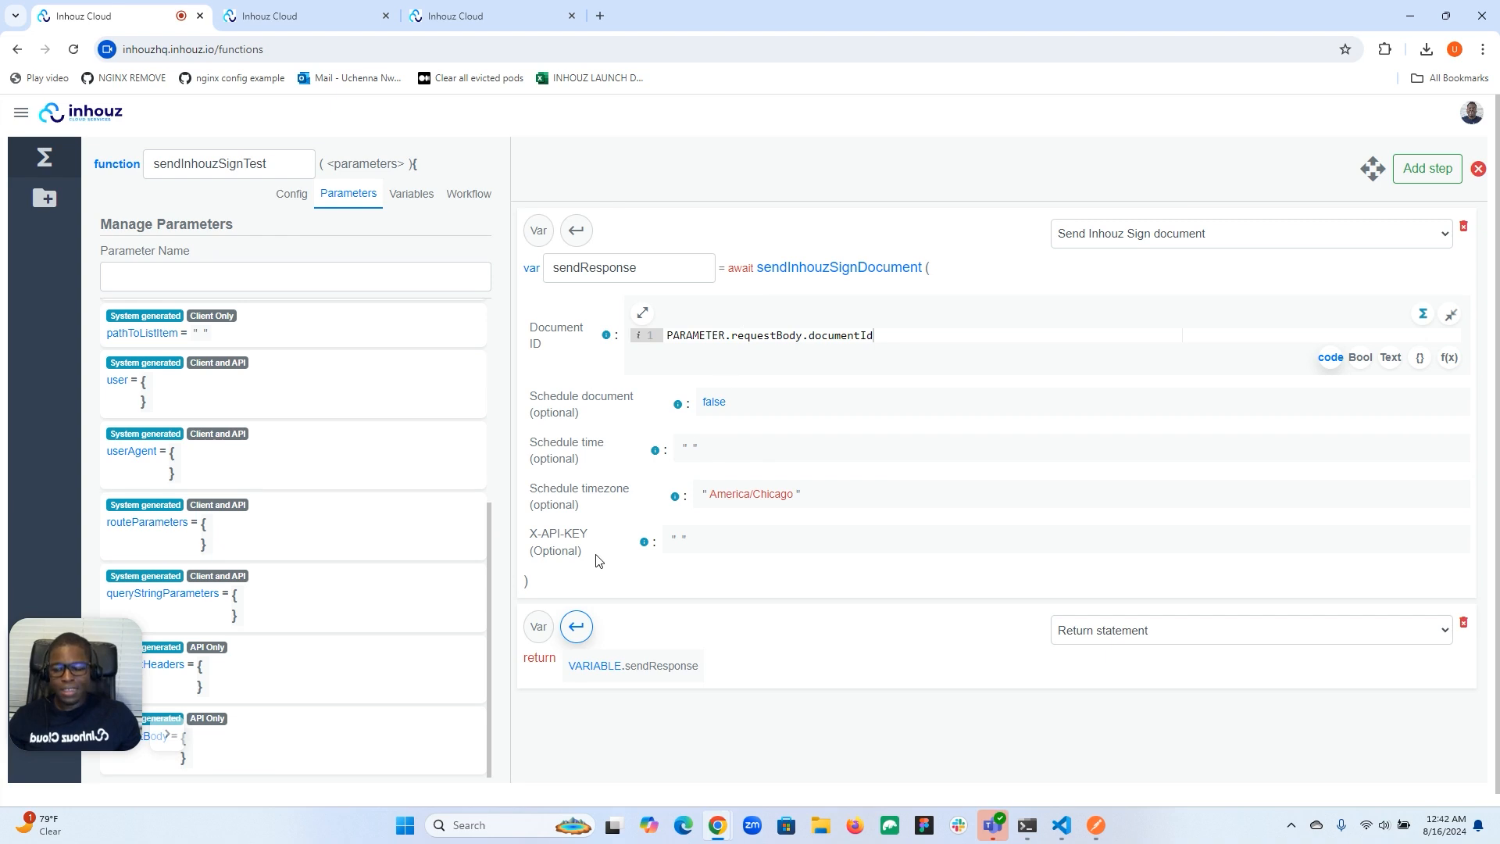
{"action": "mouse_move", "coordinate": [596, 559]}
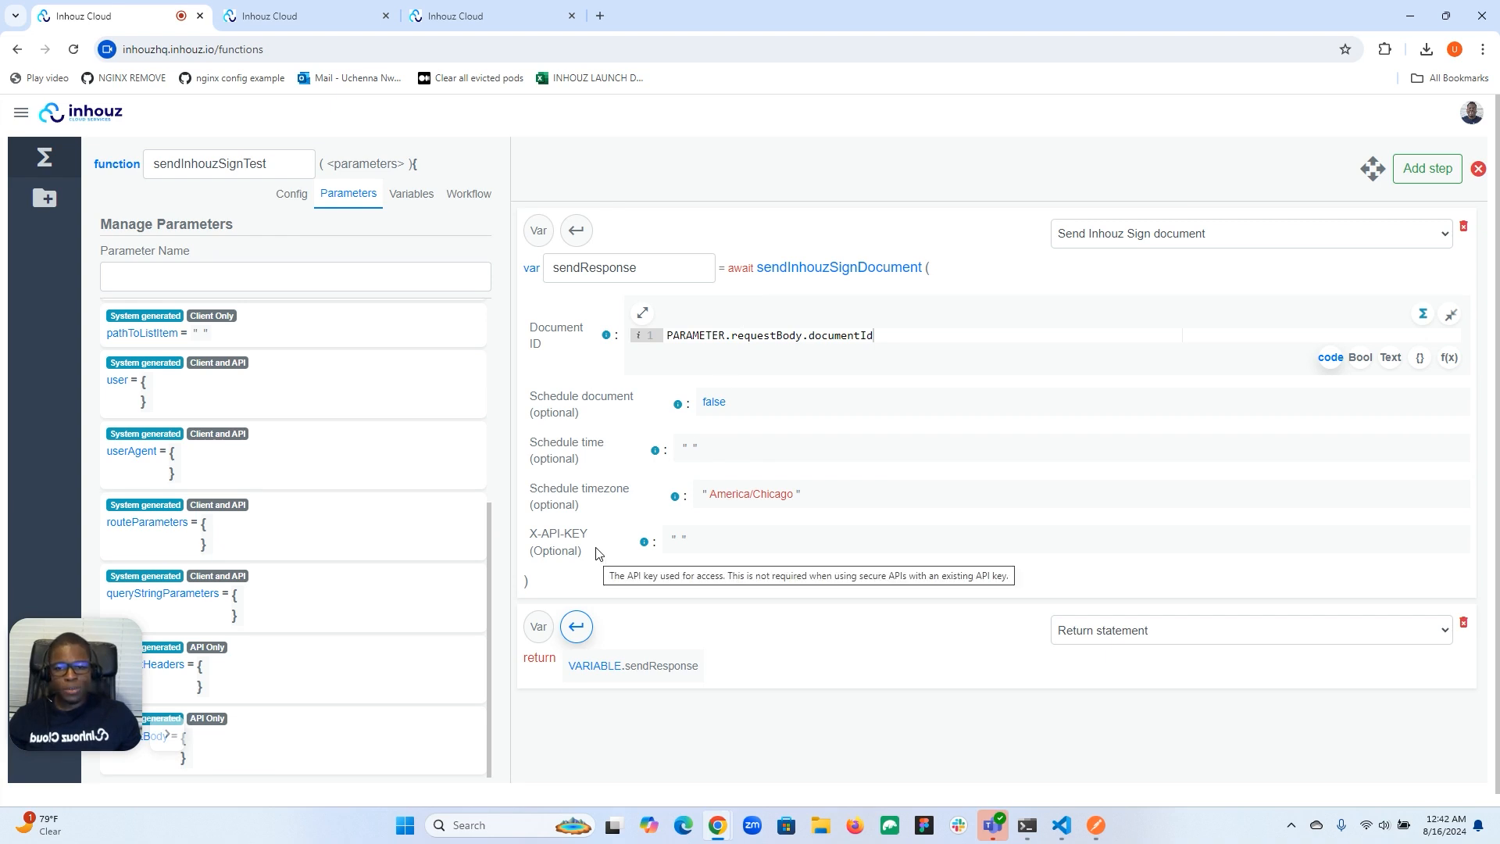
Open the System Users list and check which system user holds the inhouzSignDeveloper permission.
{"action": "left_click", "coordinate": [305, 11]}
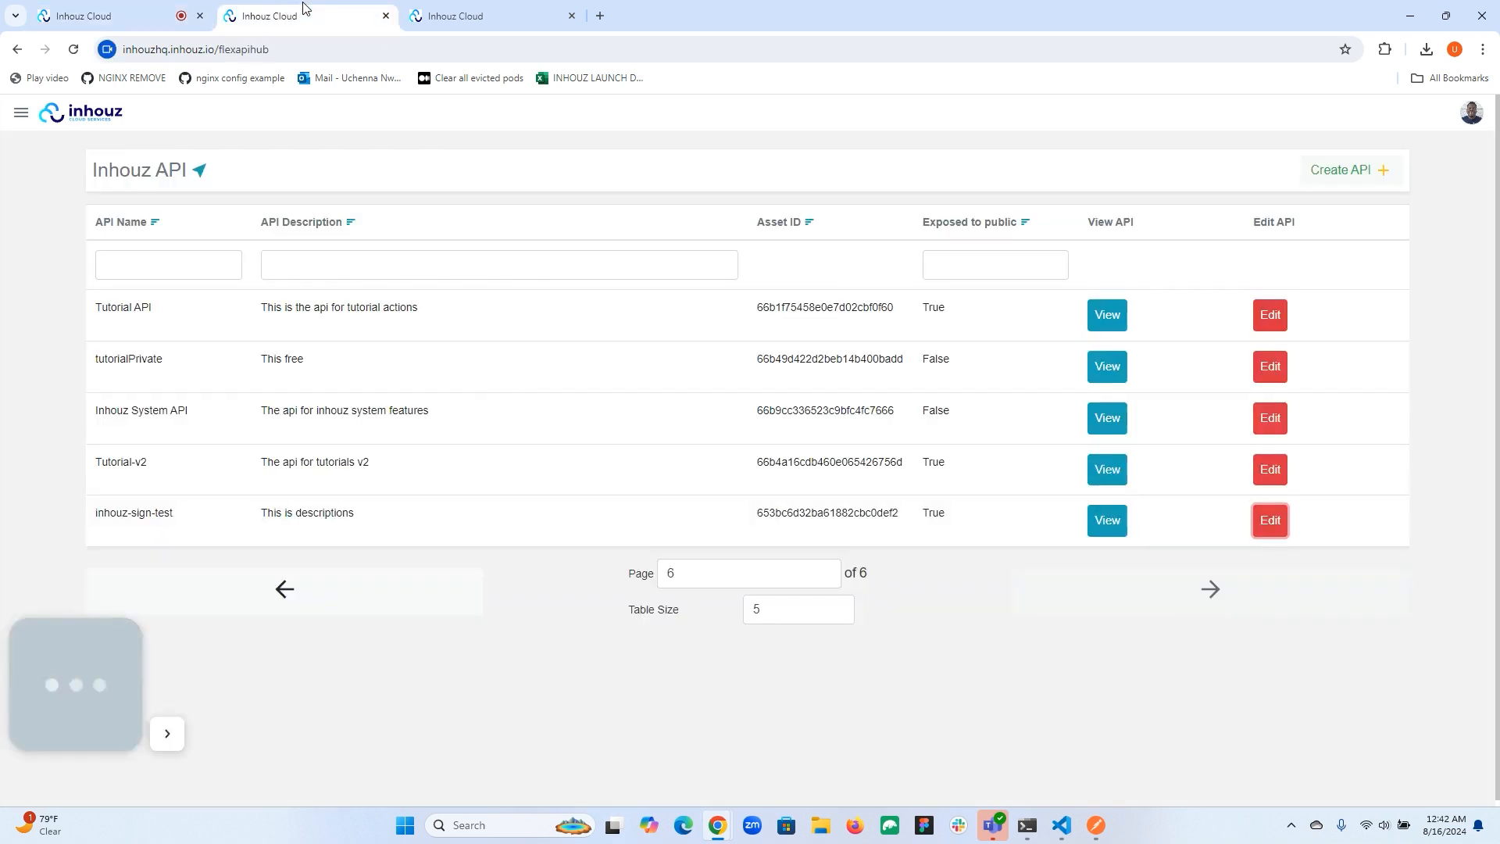
{"action": "left_click", "coordinate": [88, 123]}
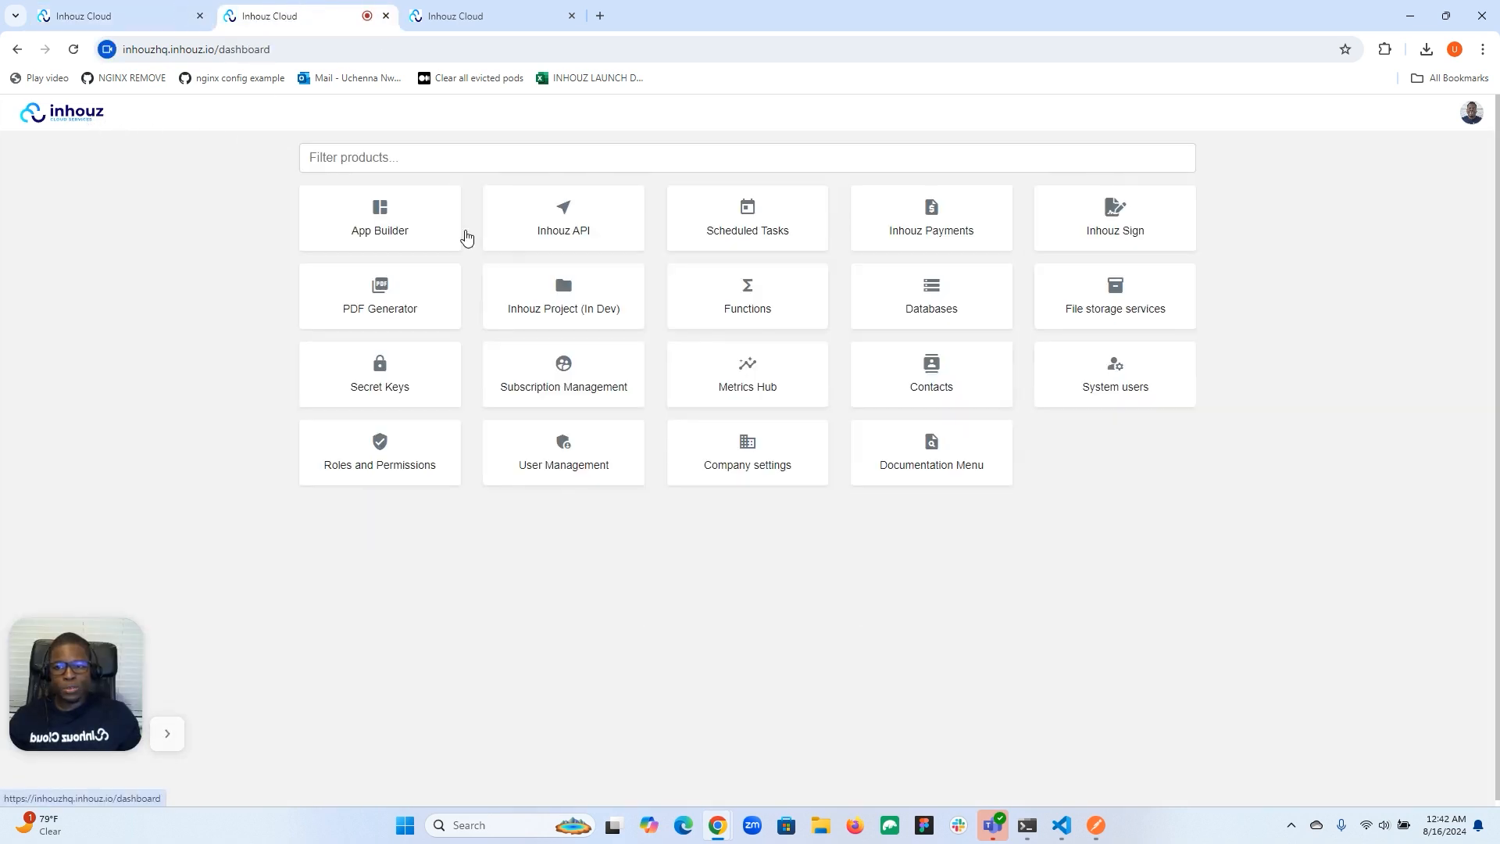
{"action": "left_click", "coordinate": [1132, 383]}
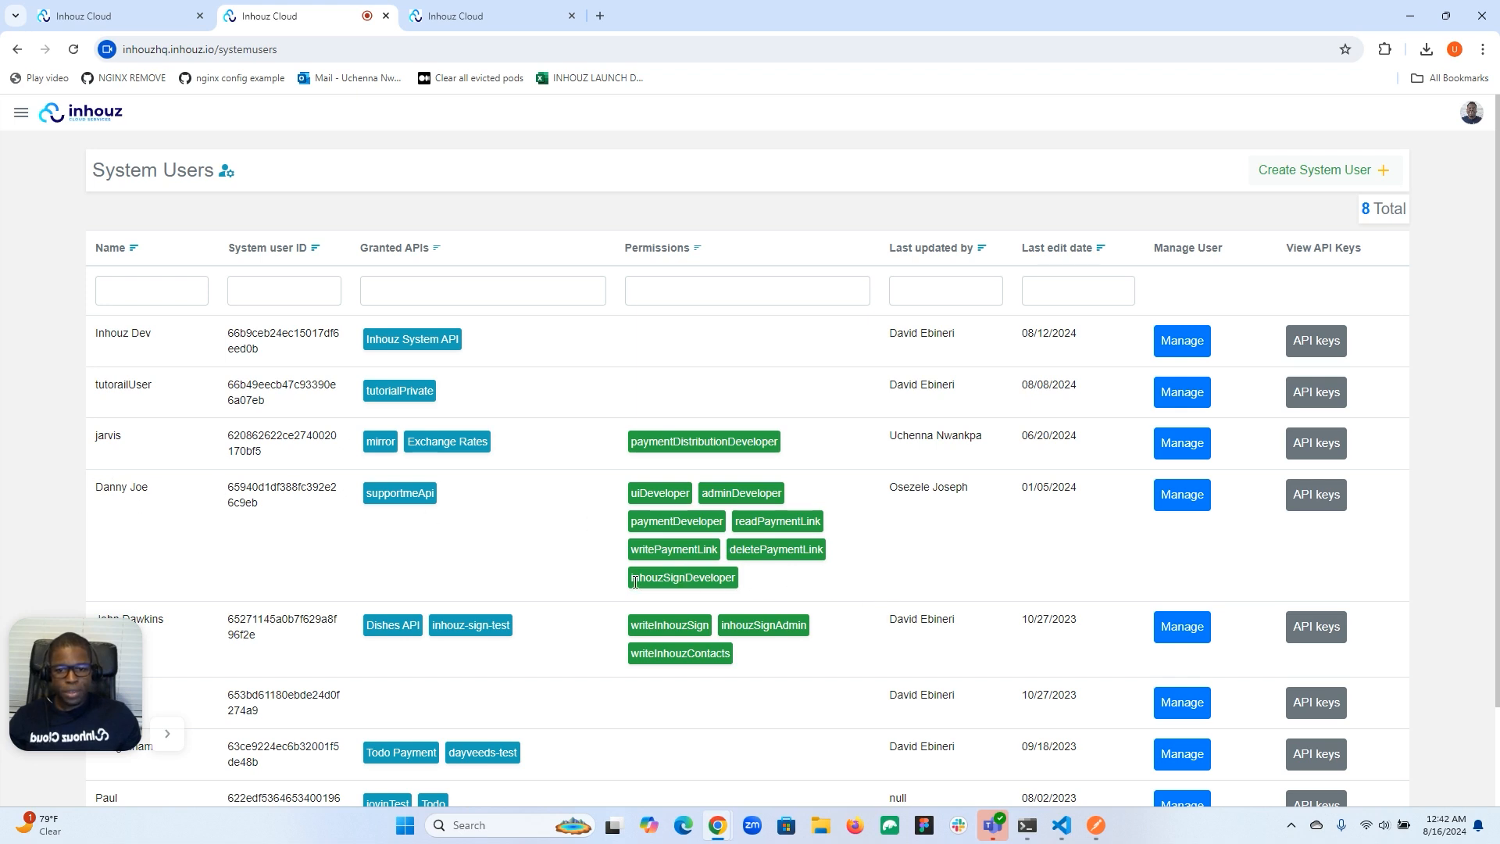
{"action": "left_click_drag", "start_coordinate": [631, 586], "coordinate": [735, 592]}
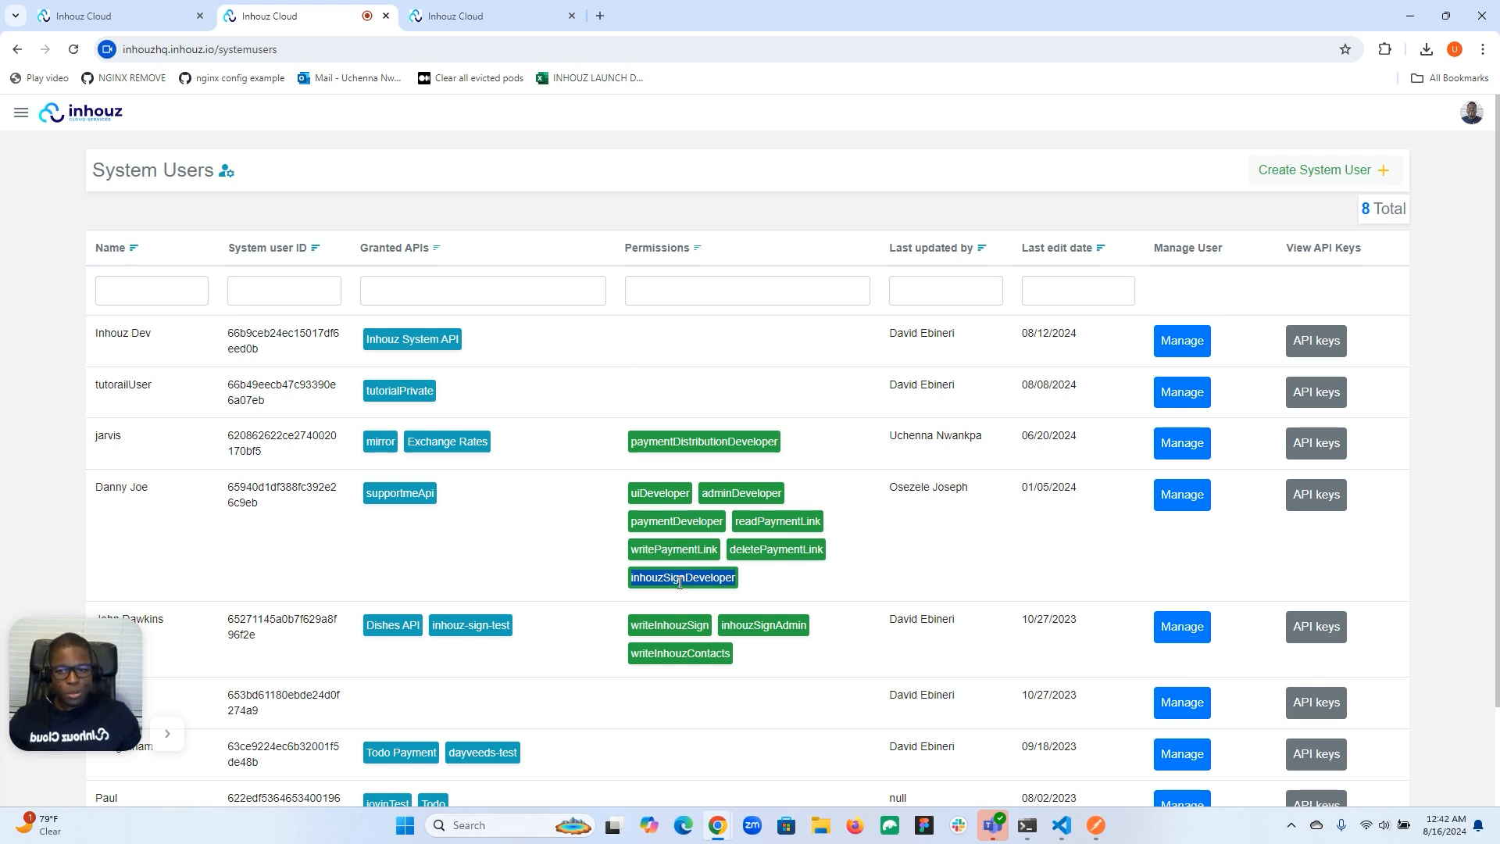
Add another step to the sendInhouzSignTest workflow and move it above the Send Inhouz Sign document step.
{"action": "left_click", "coordinate": [118, 16]}
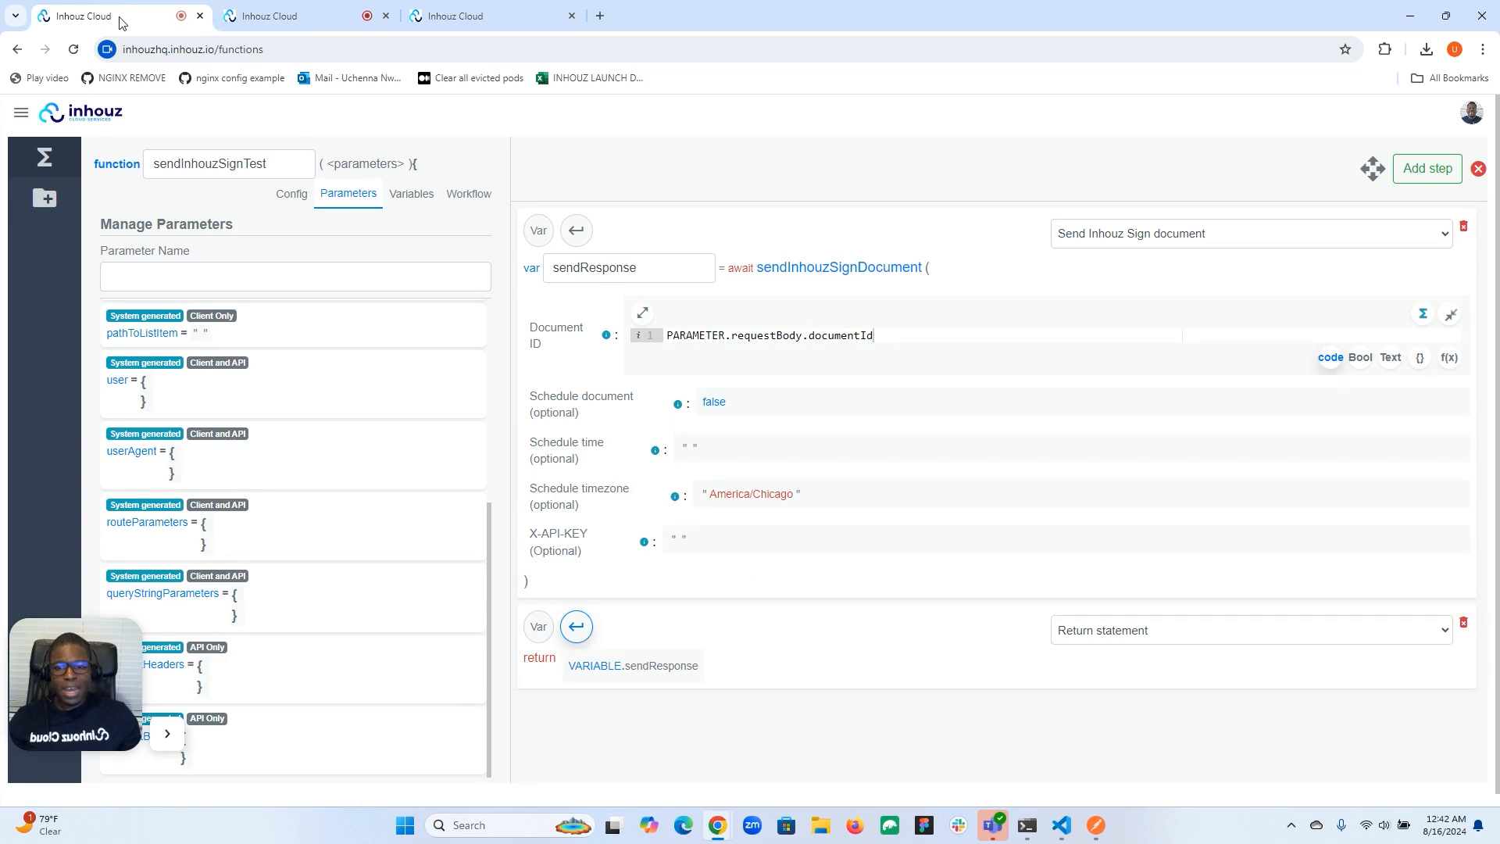
{"action": "left_click", "coordinate": [1420, 173]}
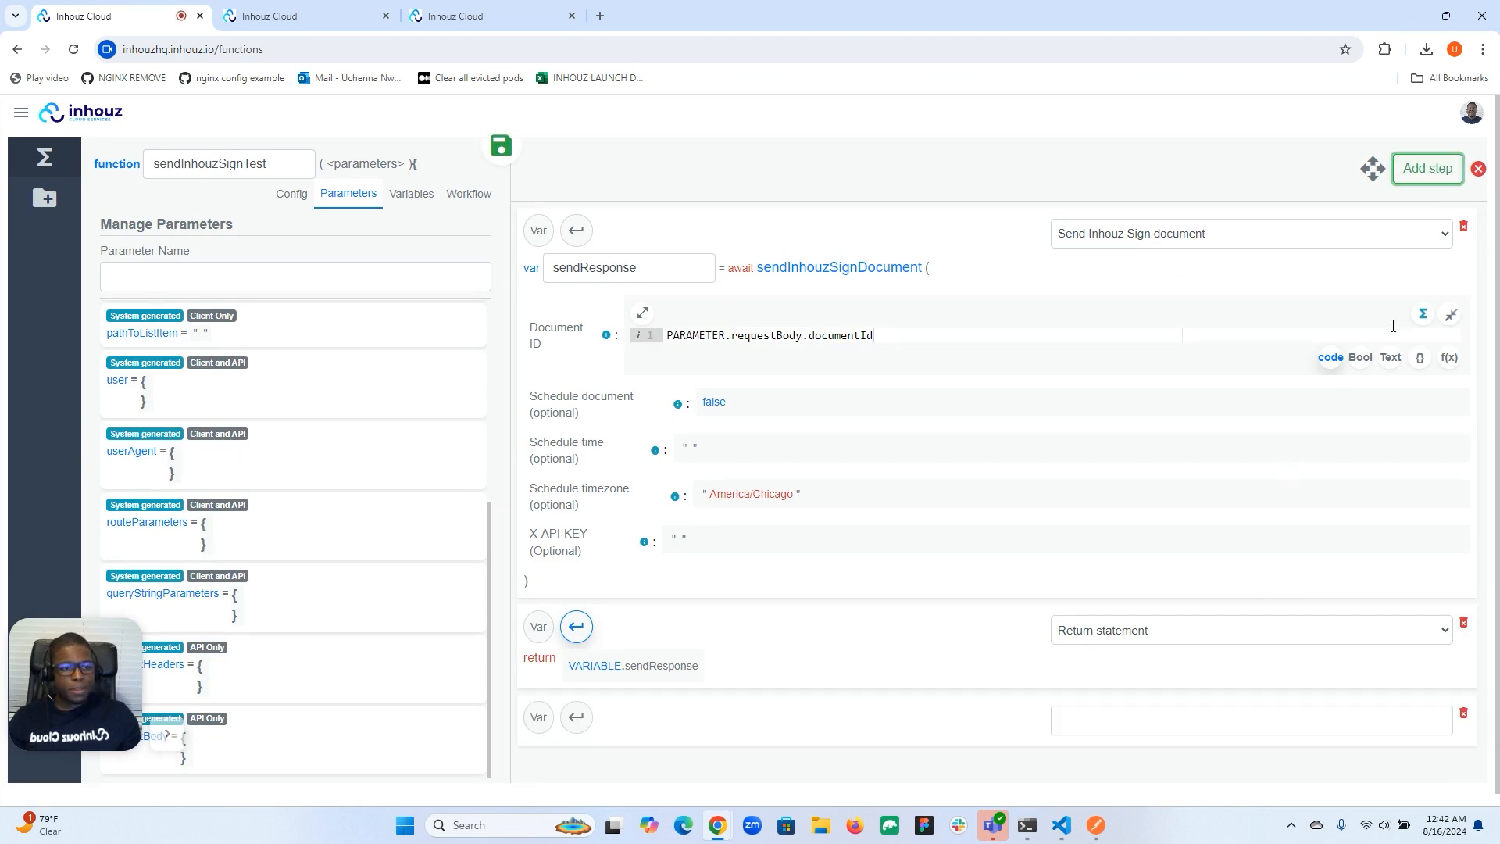
{"action": "left_click", "coordinate": [1373, 168]}
{"action": "left_click_drag", "start_coordinate": [929, 645], "coordinate": [997, 268]}
{"action": "left_click", "coordinate": [1373, 170]}
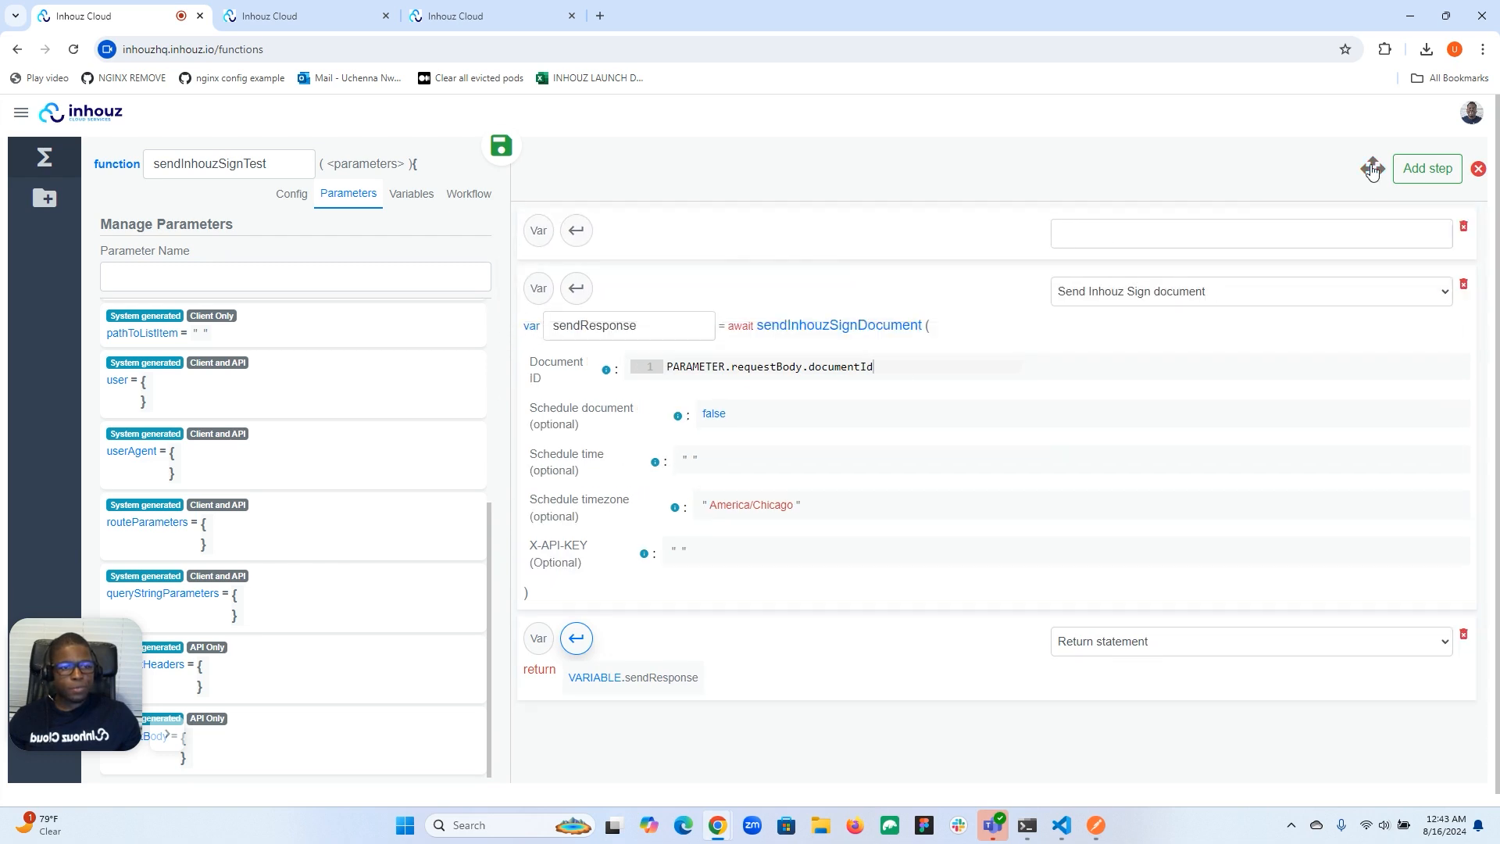
Set the operation of the empty first step to "Get system user API key".
{"action": "left_click", "coordinate": [1147, 234]}
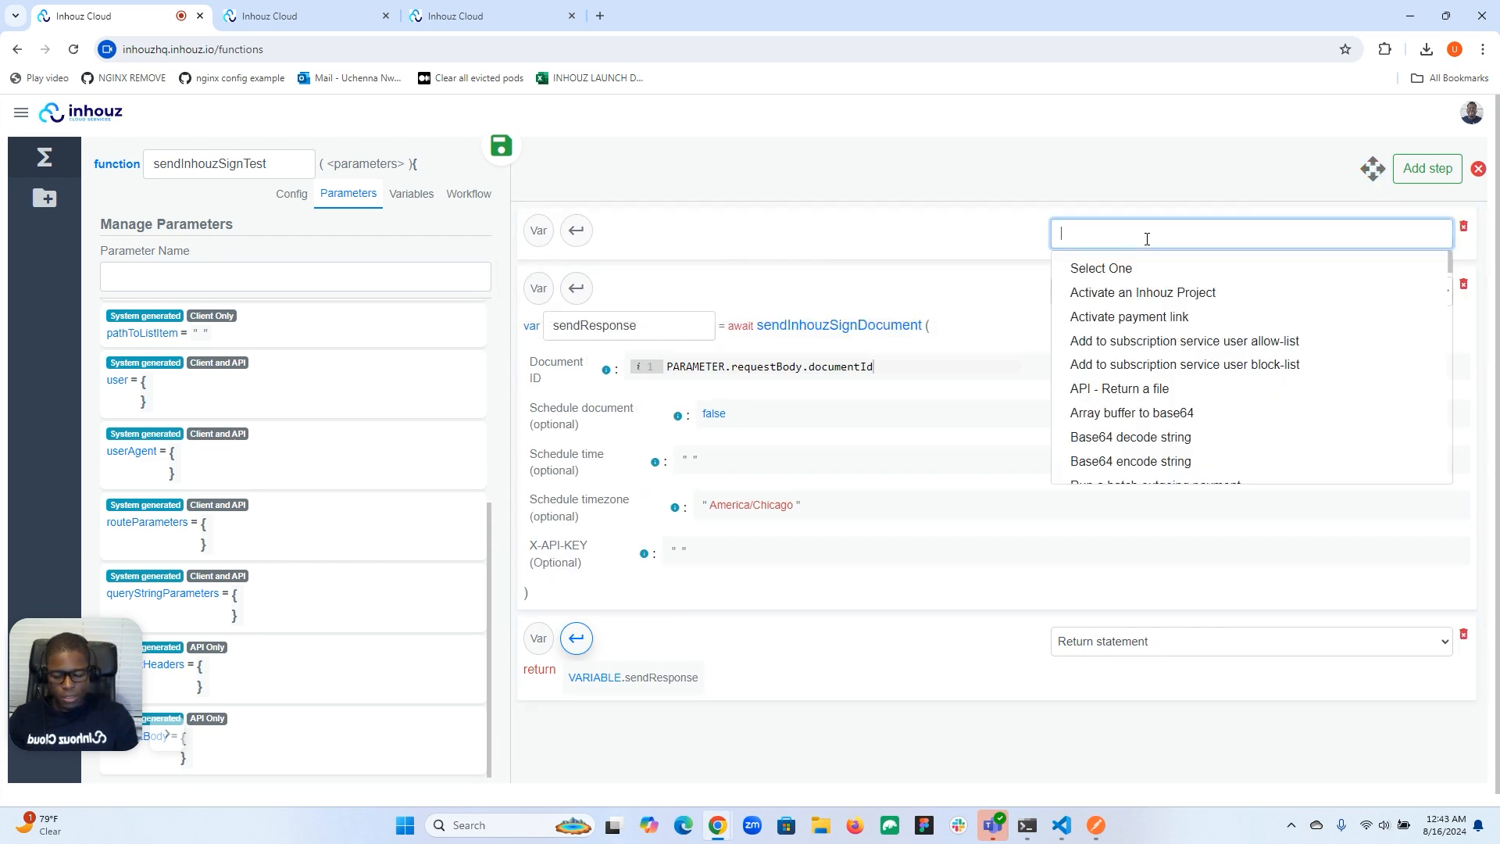
{"action": "type", "text": "sy"}
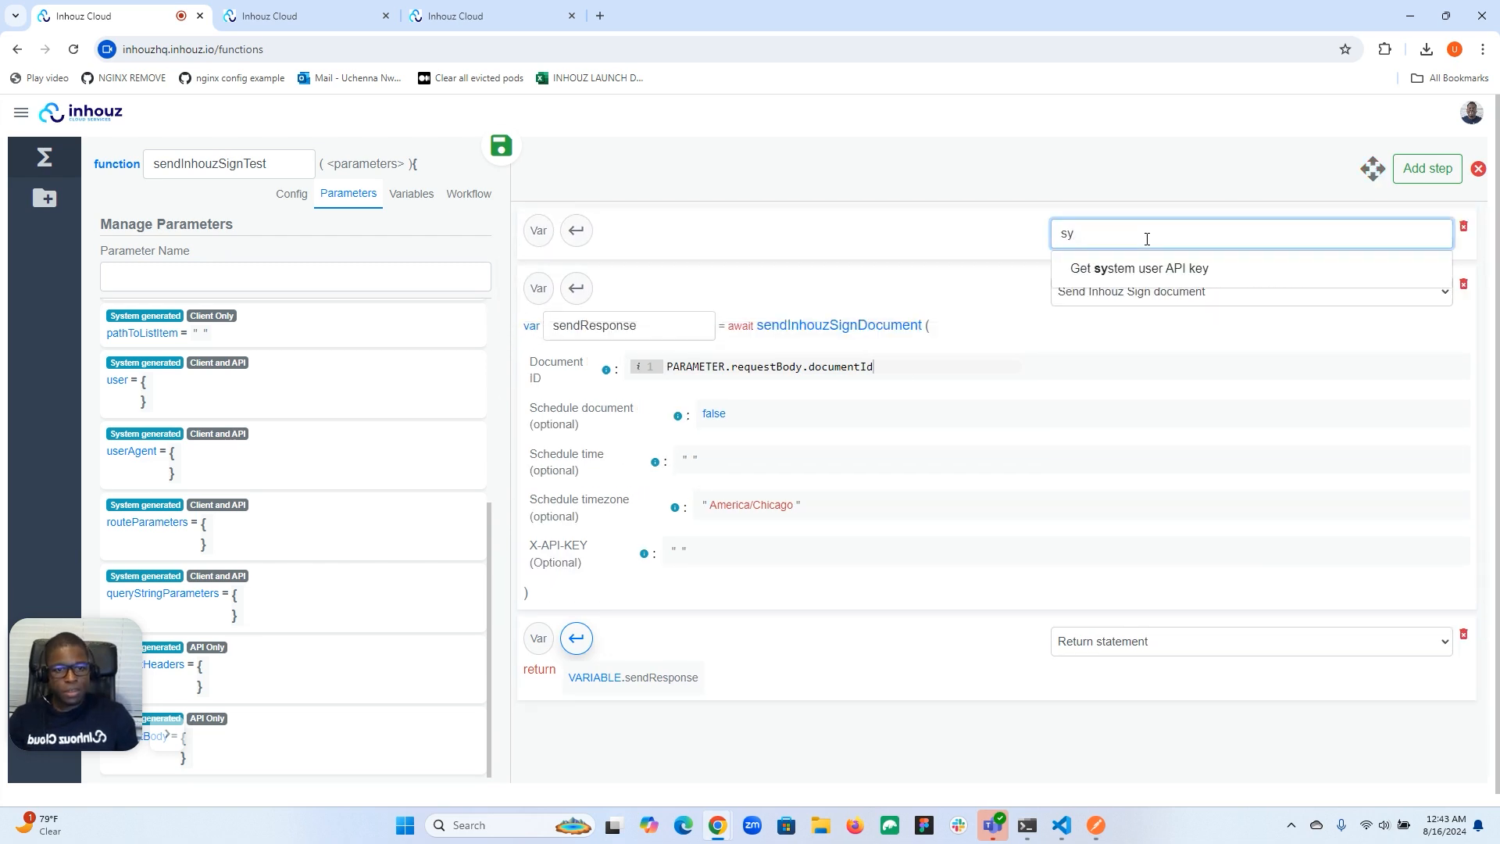
{"action": "left_click", "coordinate": [1105, 270]}
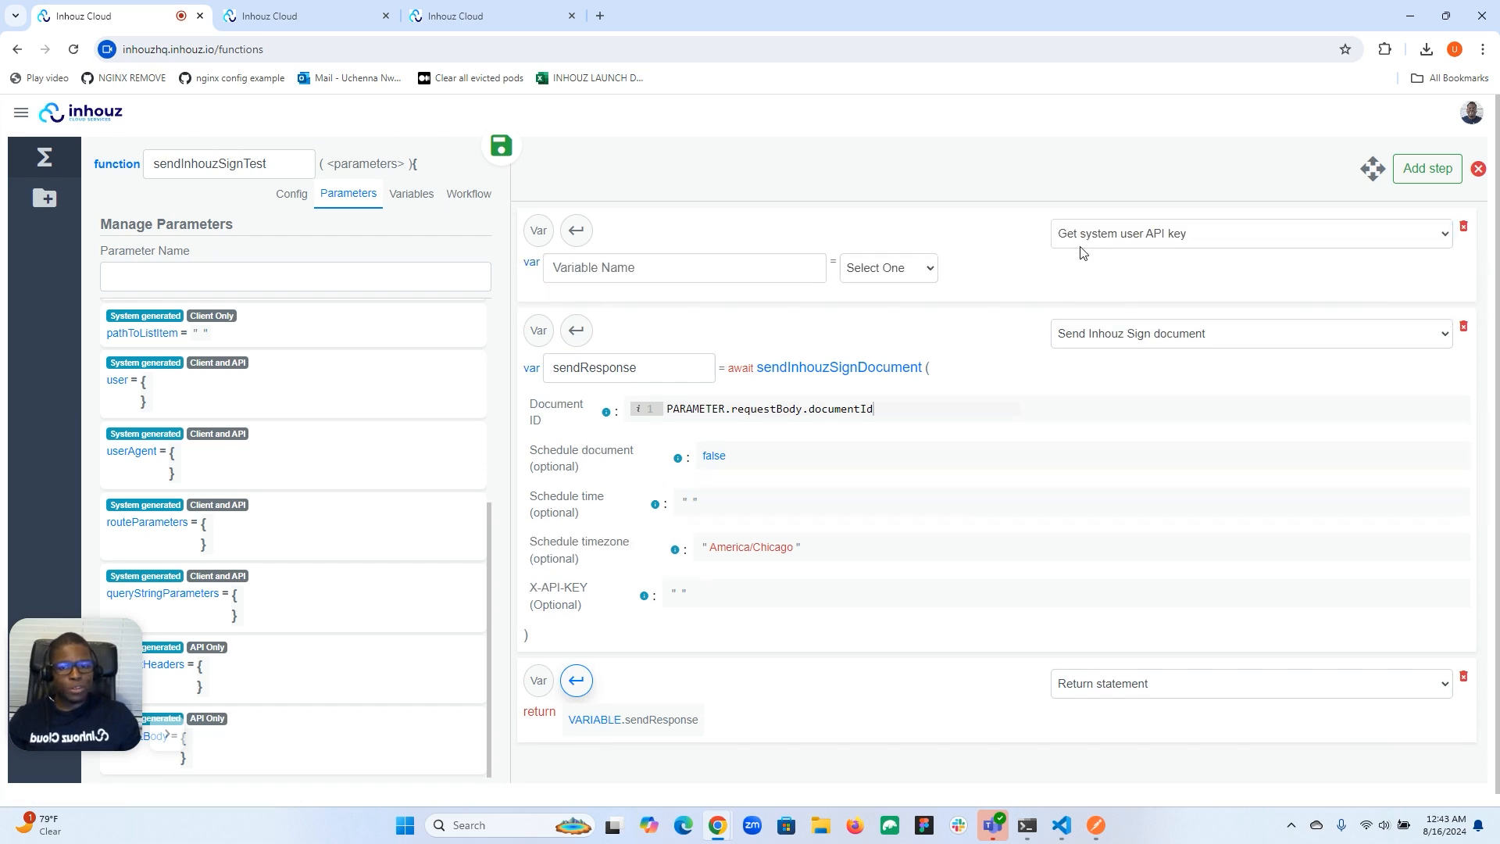
Name the key step's variable api_key and select the system user holding the inhouzSignDeveloper permission.
{"action": "left_click", "coordinate": [692, 275]}
{"action": "type", "text": "api_key"}
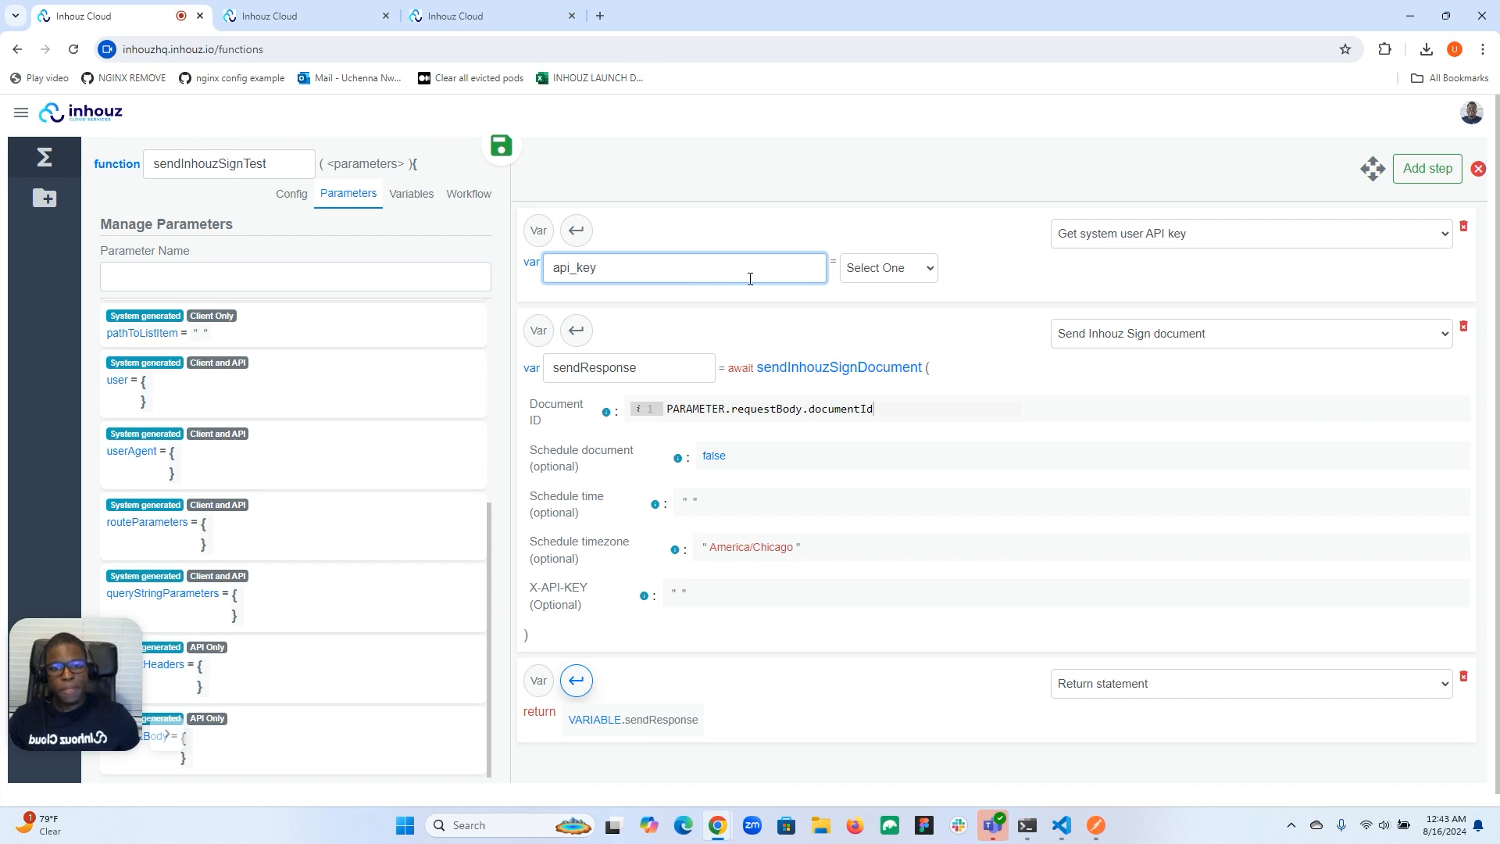
{"action": "left_click", "coordinate": [888, 268]}
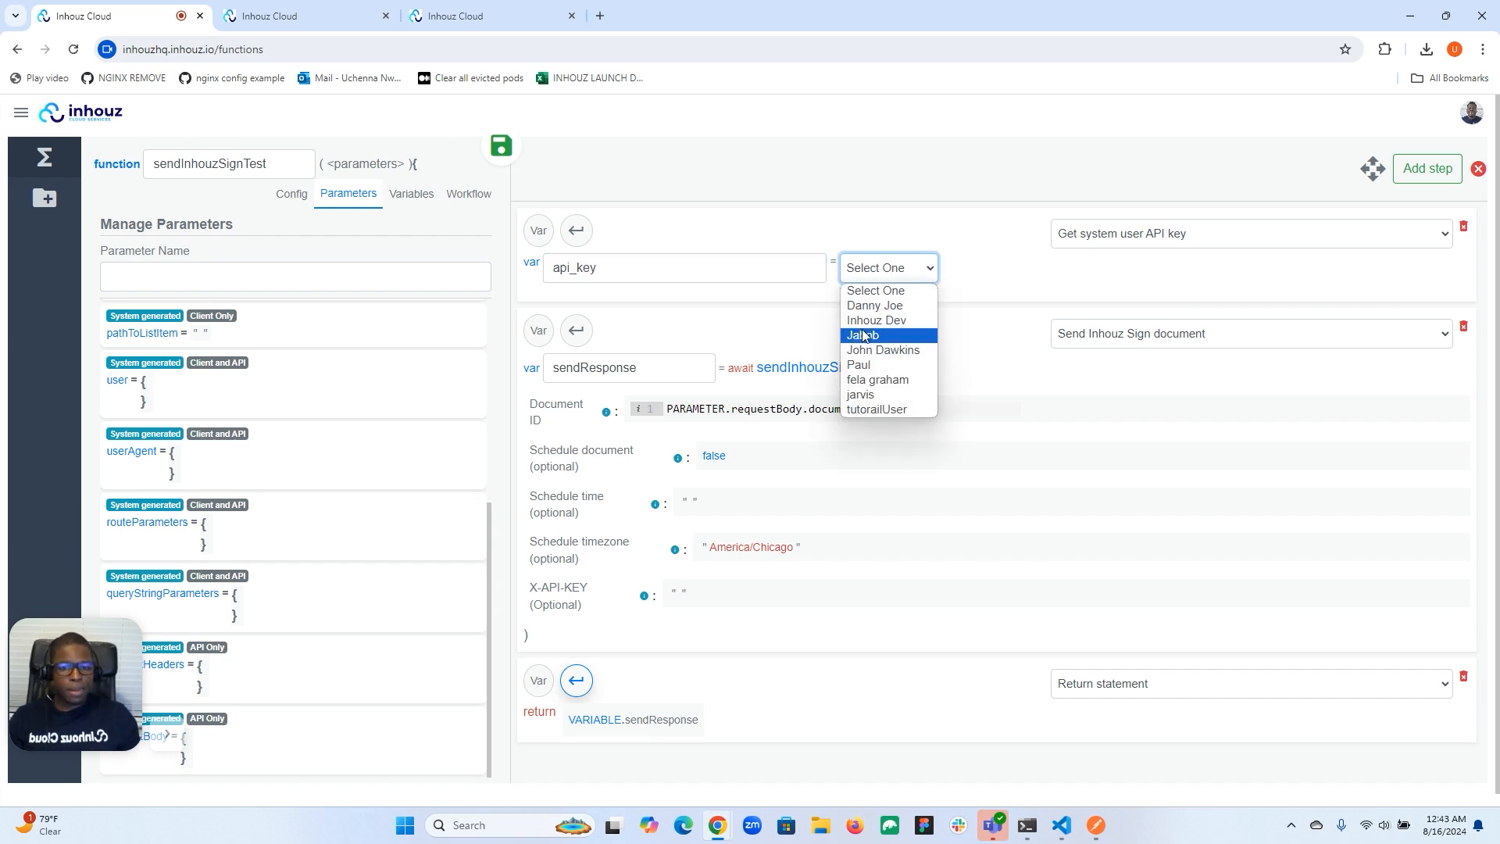
{"action": "left_click", "coordinate": [882, 308]}
{"action": "scroll", "coordinate": [941, 316], "scroll_direction": "down", "scroll_amount": 1}
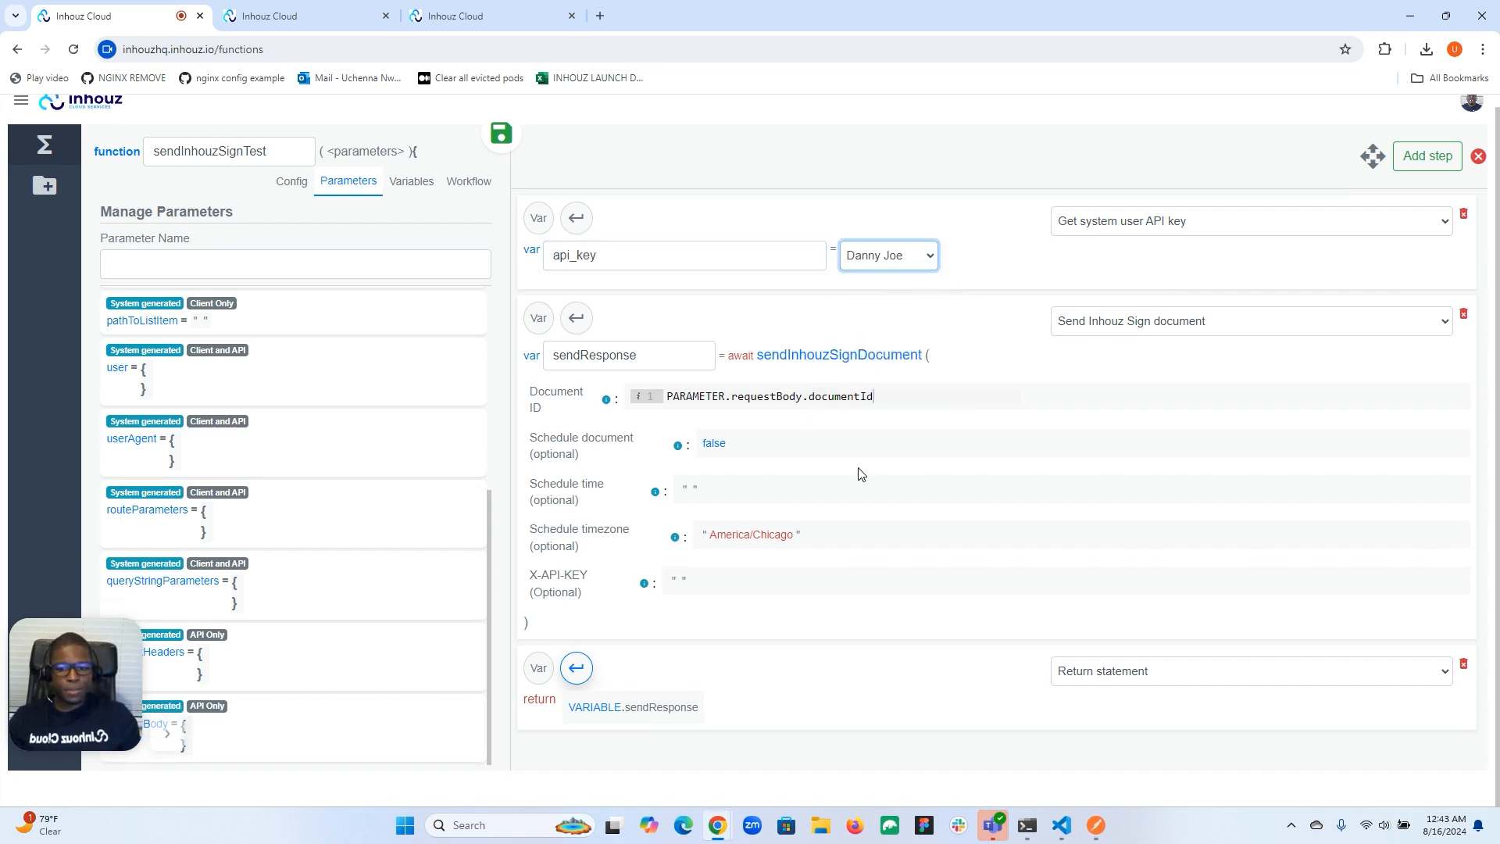
Set the X-API-KEY argument of the Send Inhouz Sign document step to the variable api_key.
{"action": "left_click", "coordinate": [678, 584]}
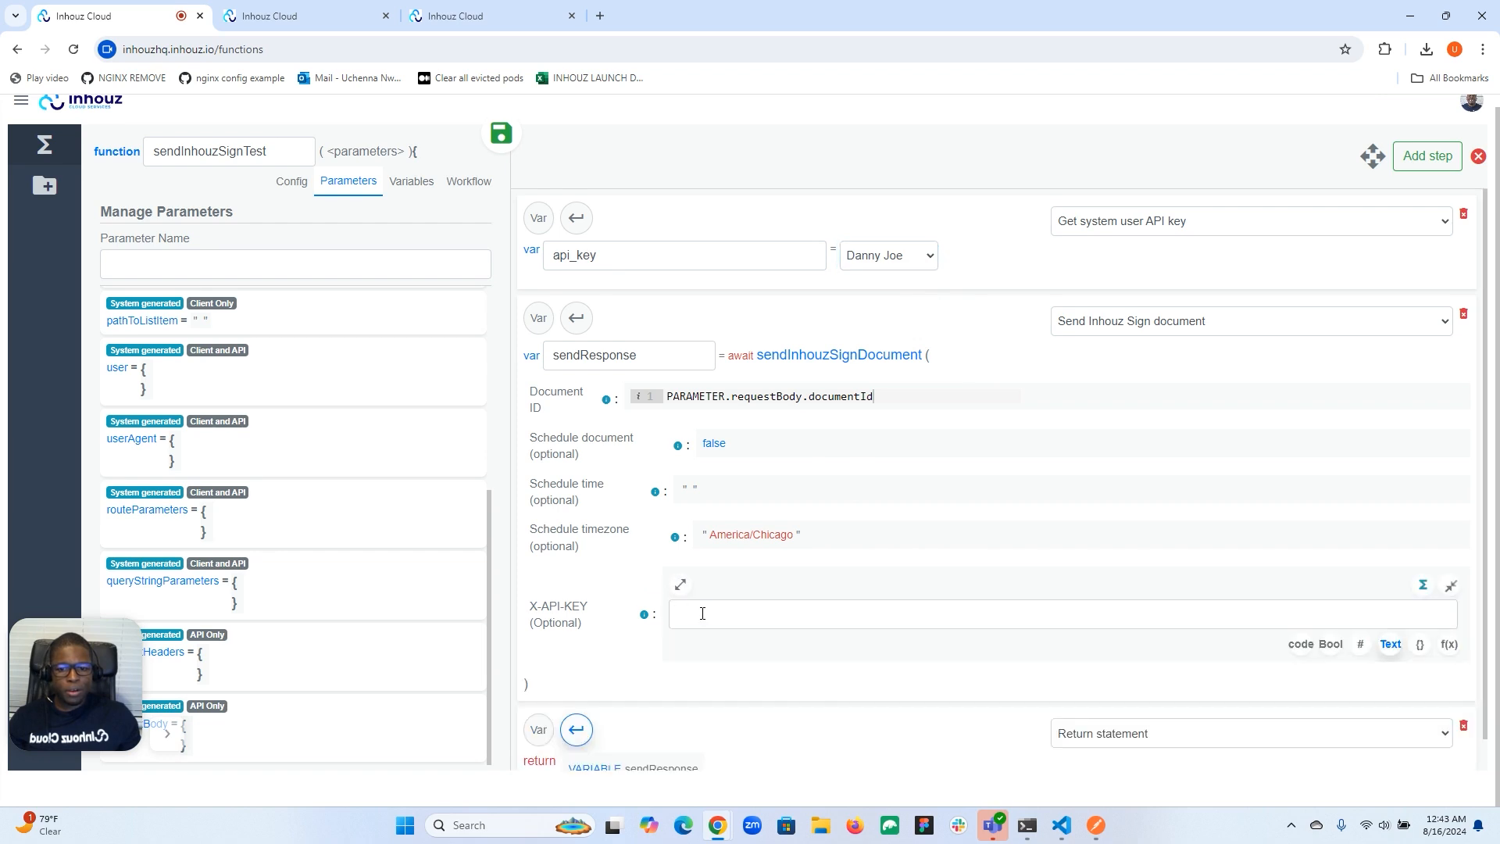
{"action": "type", "text": "ap"}
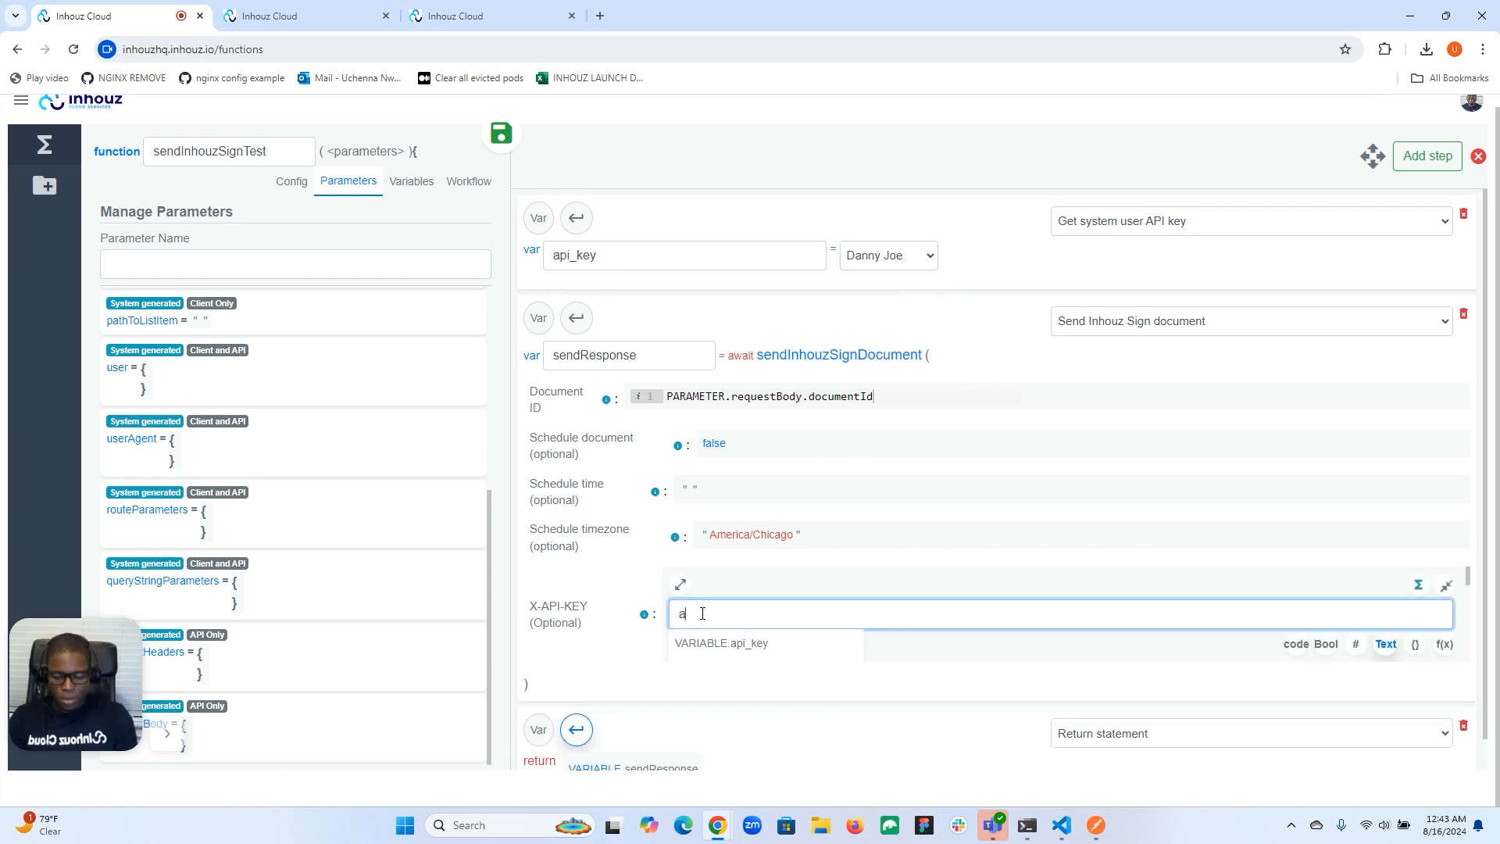
{"action": "left_click", "coordinate": [715, 644]}
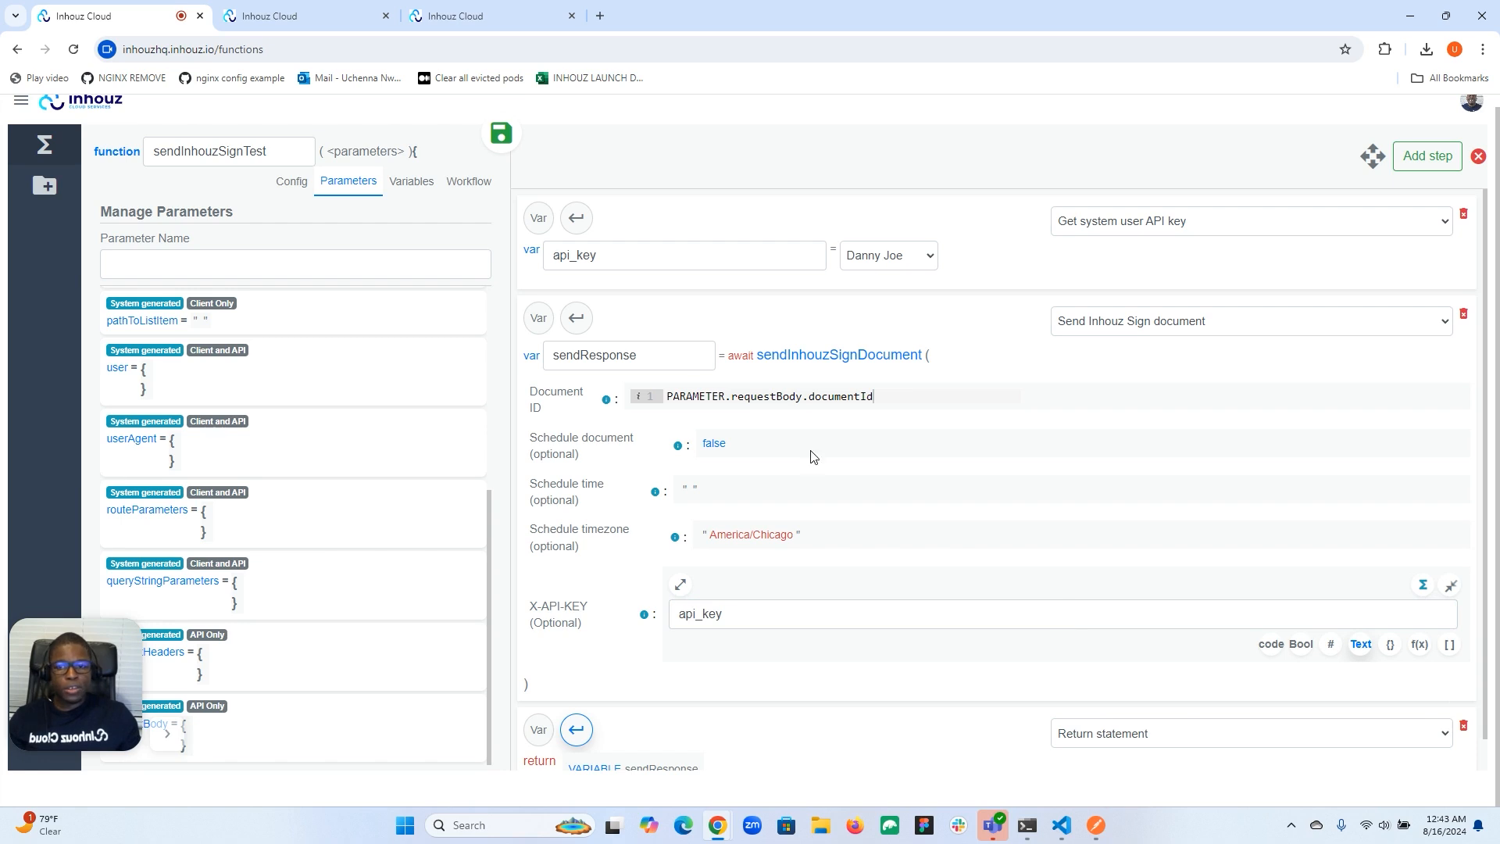
Save the sendInhouzSignTest function and deploy its current version from the function configurations.
{"action": "left_click", "coordinate": [501, 135]}
{"action": "scroll", "coordinate": [807, 310], "scroll_direction": "down", "scroll_amount": 1}
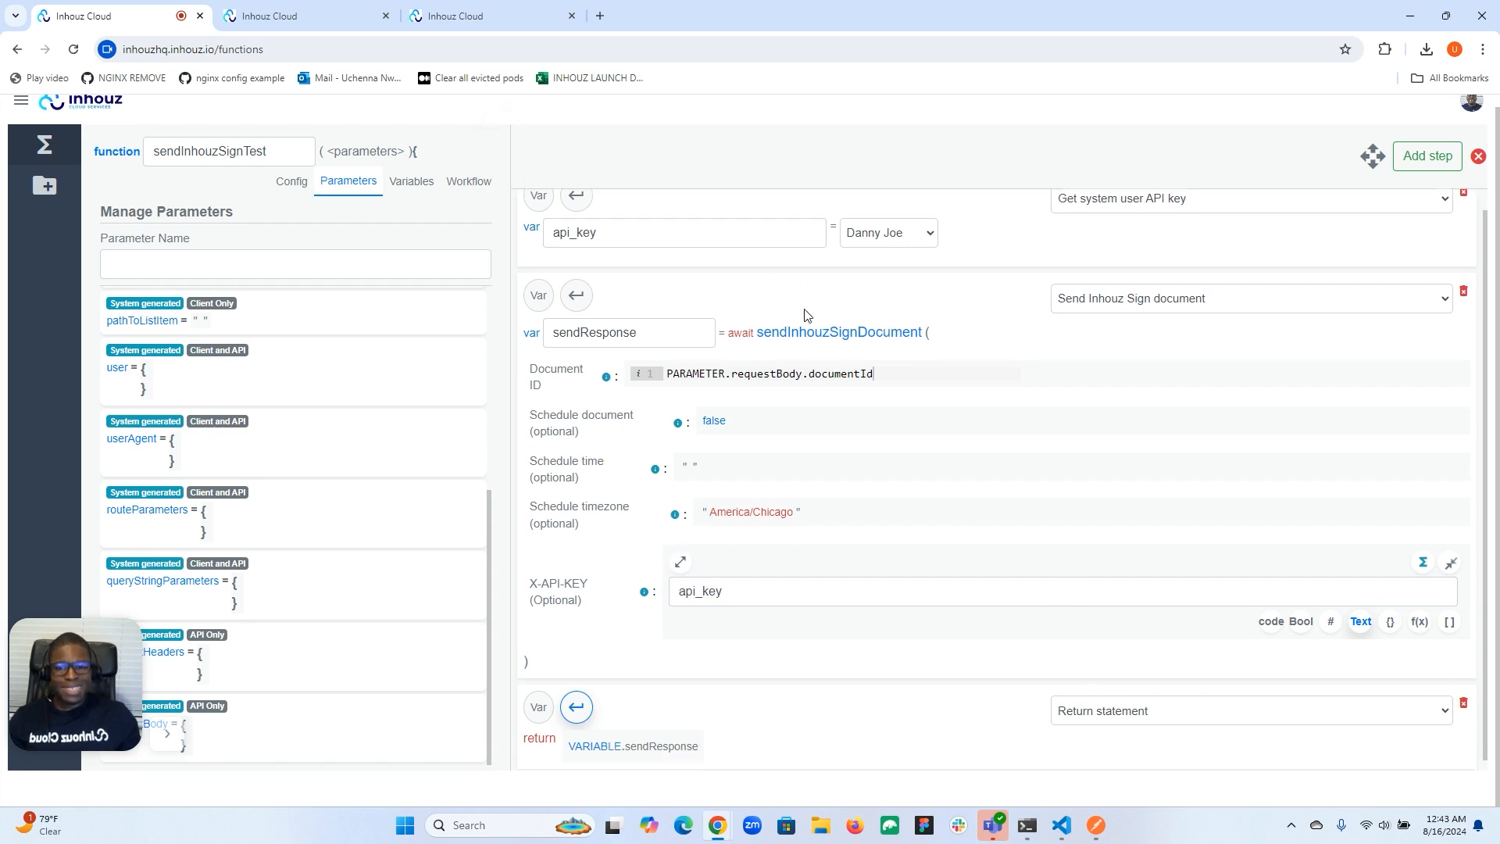
{"action": "left_click", "coordinate": [291, 188]}
{"action": "left_click", "coordinate": [218, 548]}
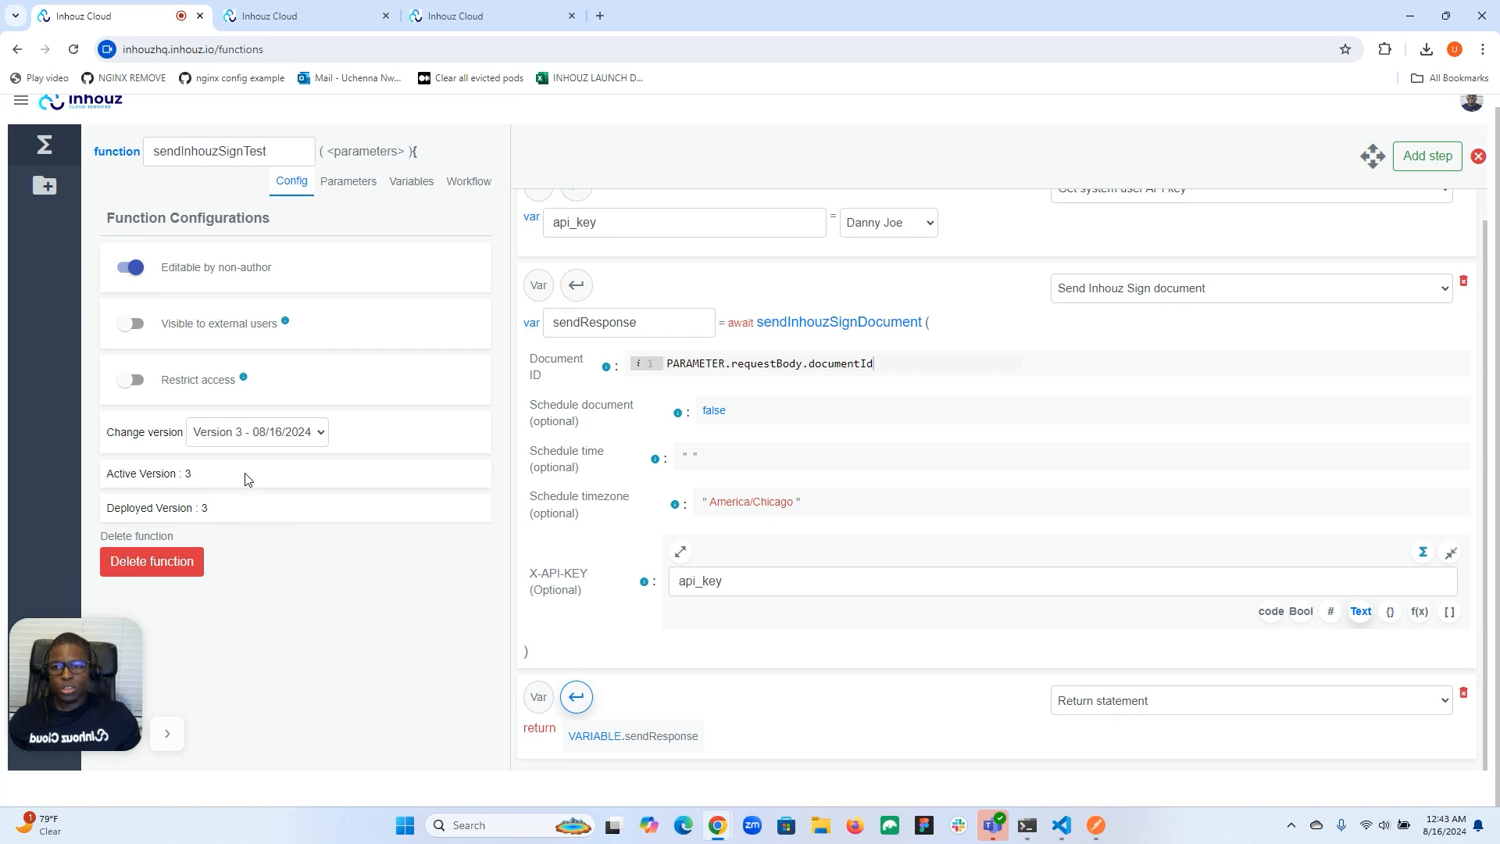
Add a POST endpoint with the slug "send" to the inhouz-sign-test API.
{"action": "left_click", "coordinate": [461, 18]}
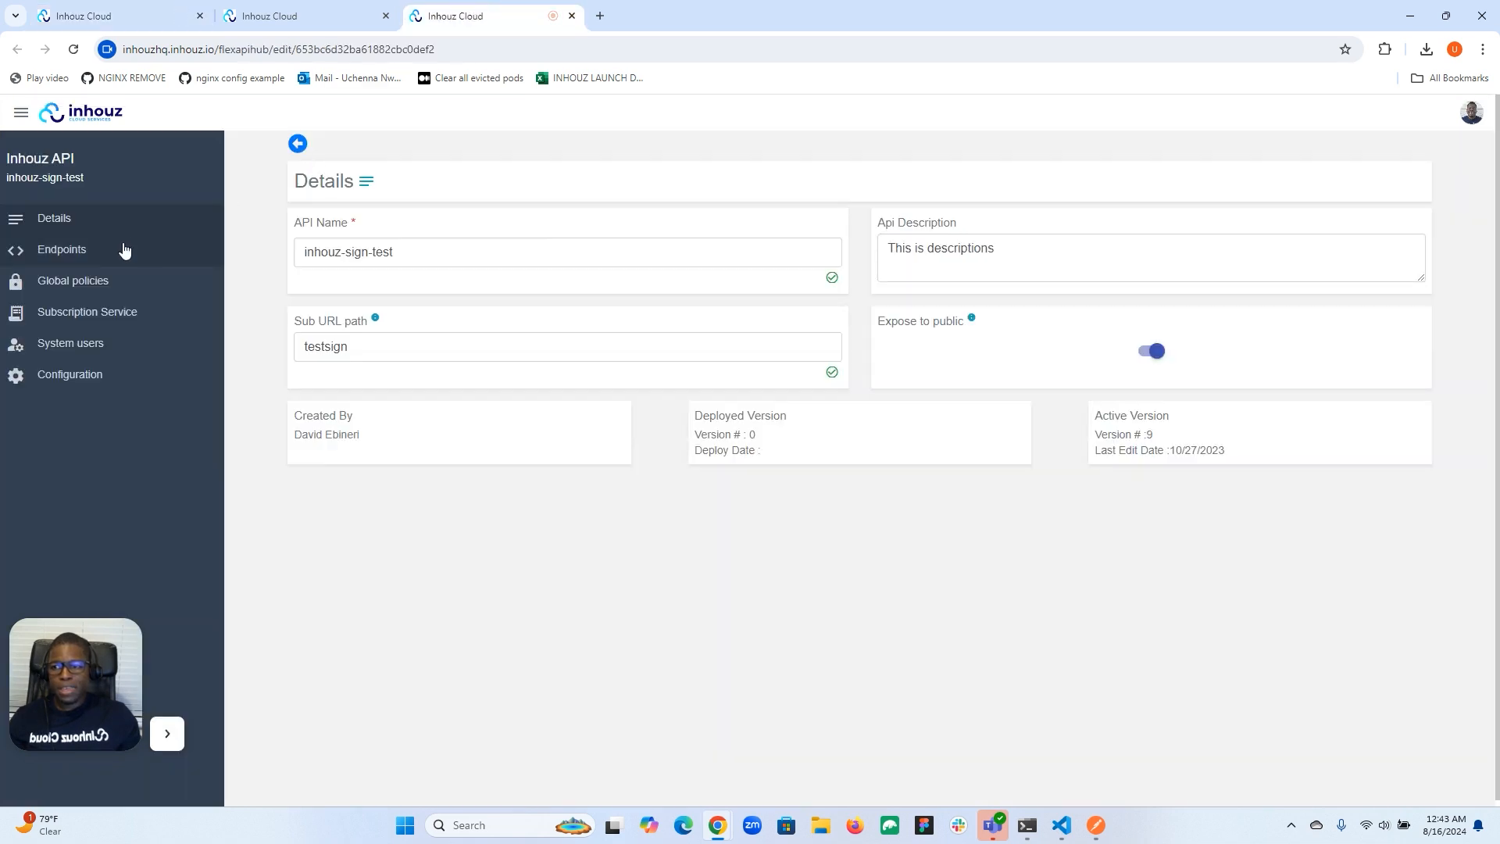
{"action": "left_click", "coordinate": [63, 253]}
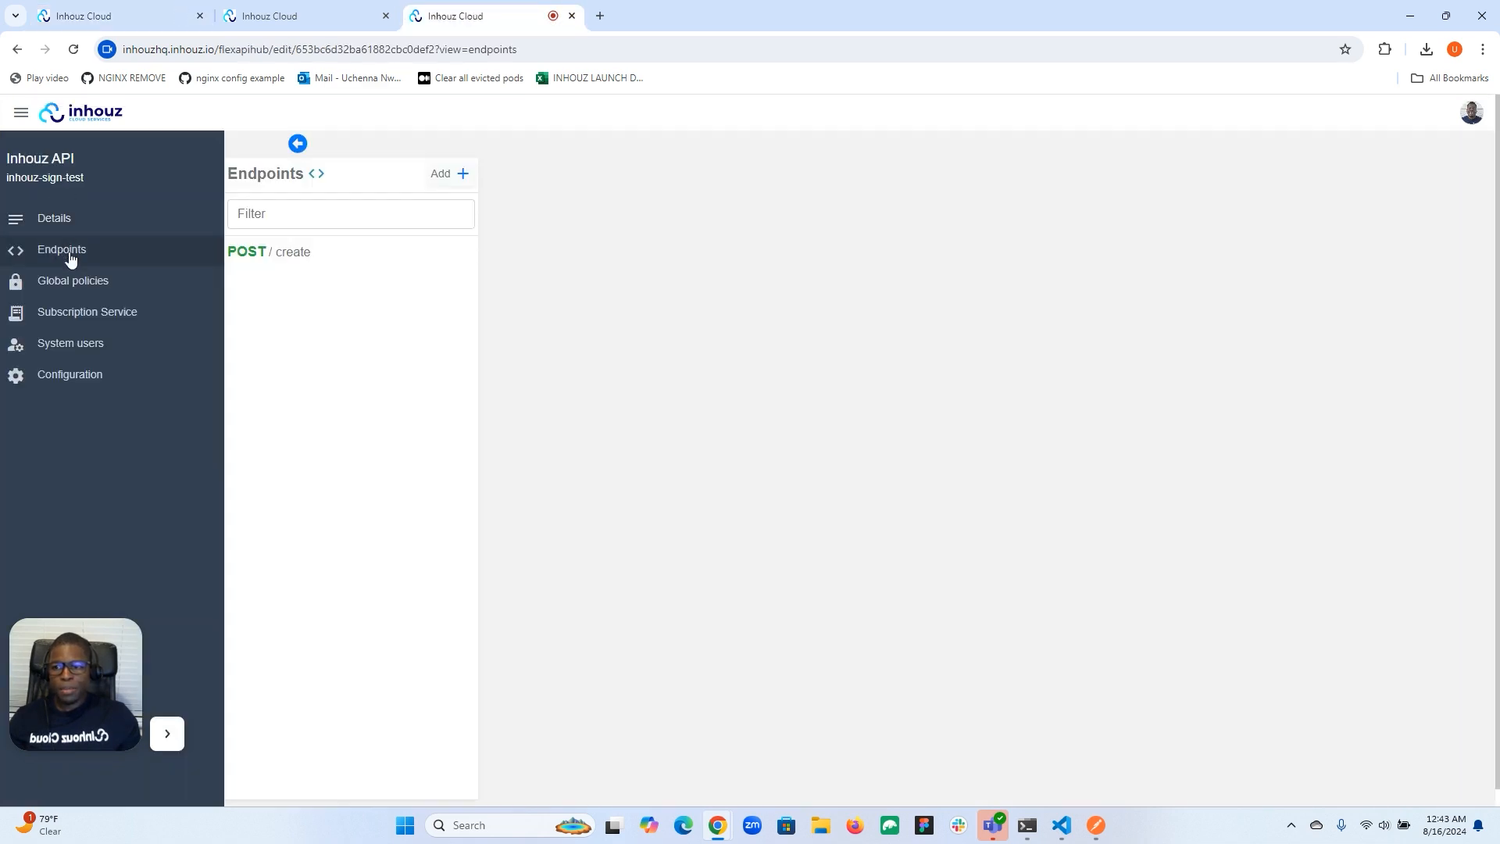
{"action": "left_click", "coordinate": [445, 176]}
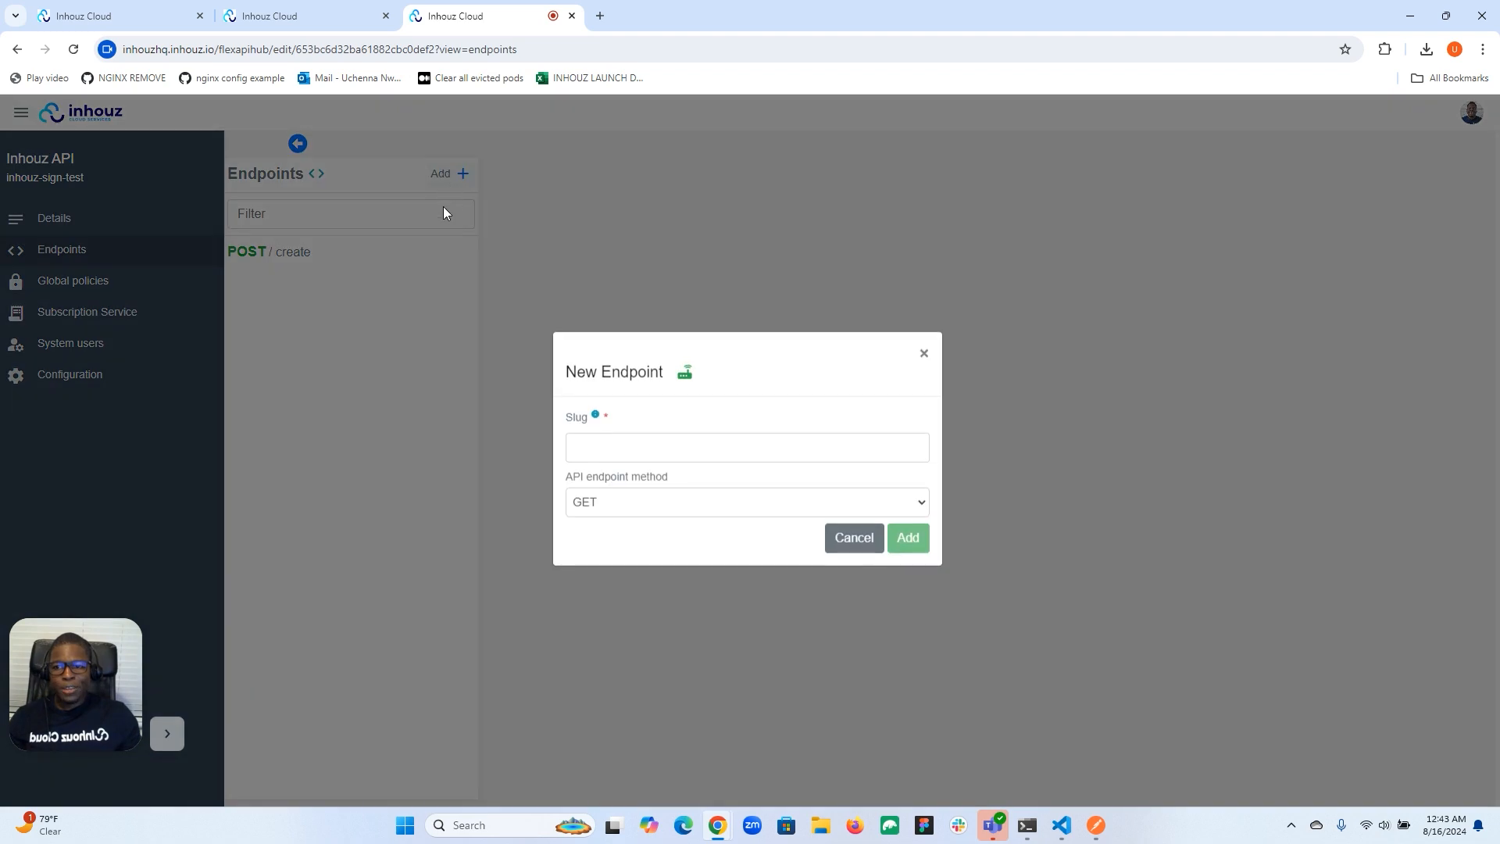
{"action": "left_click", "coordinate": [628, 459]}
{"action": "type", "text": "send"}
{"action": "left_click", "coordinate": [815, 506]}
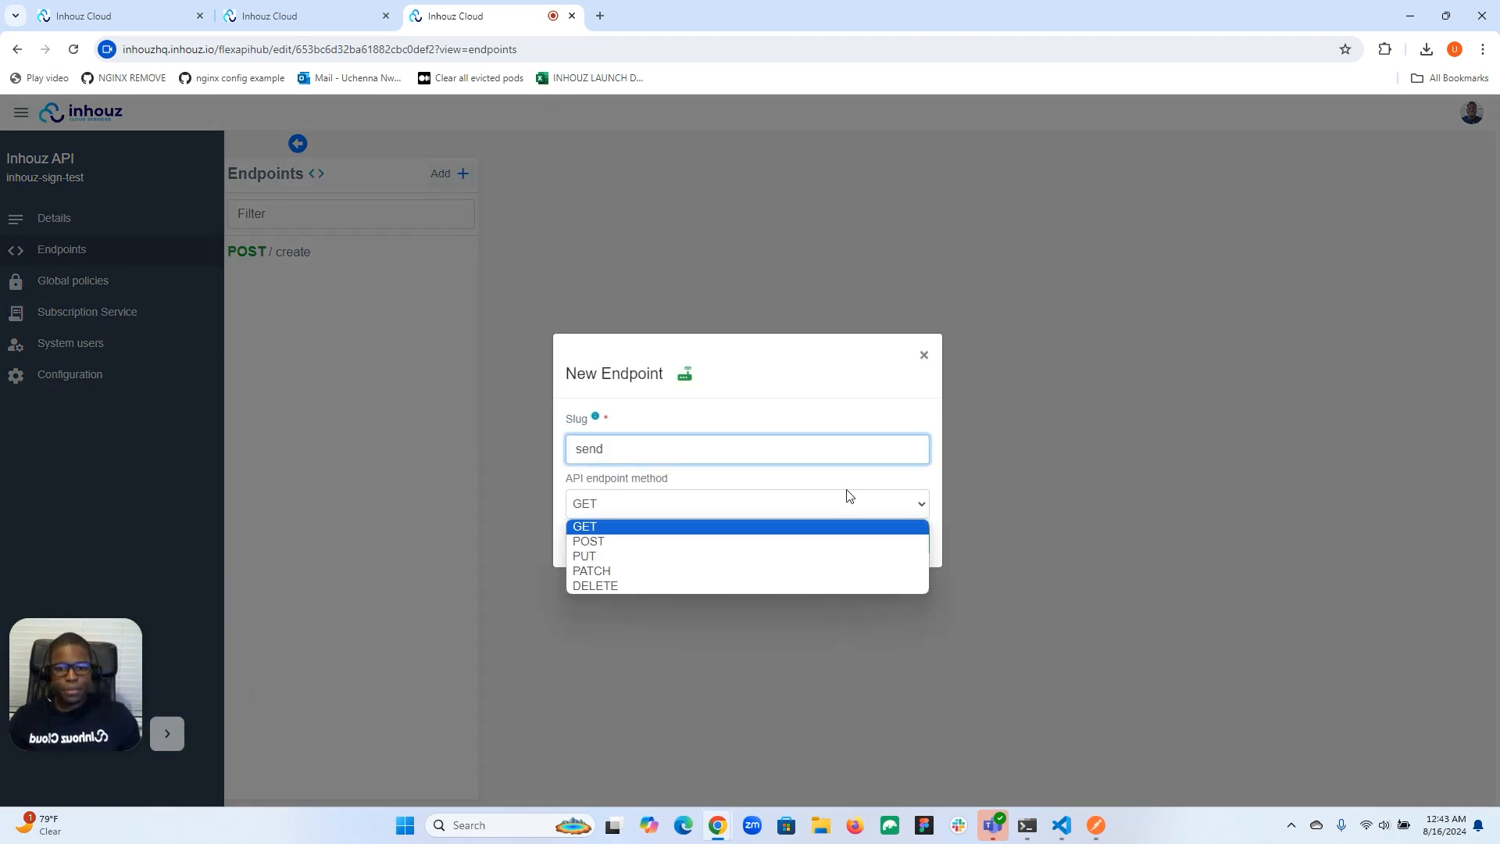
{"action": "left_click", "coordinate": [757, 541]}
{"action": "left_click", "coordinate": [909, 541]}
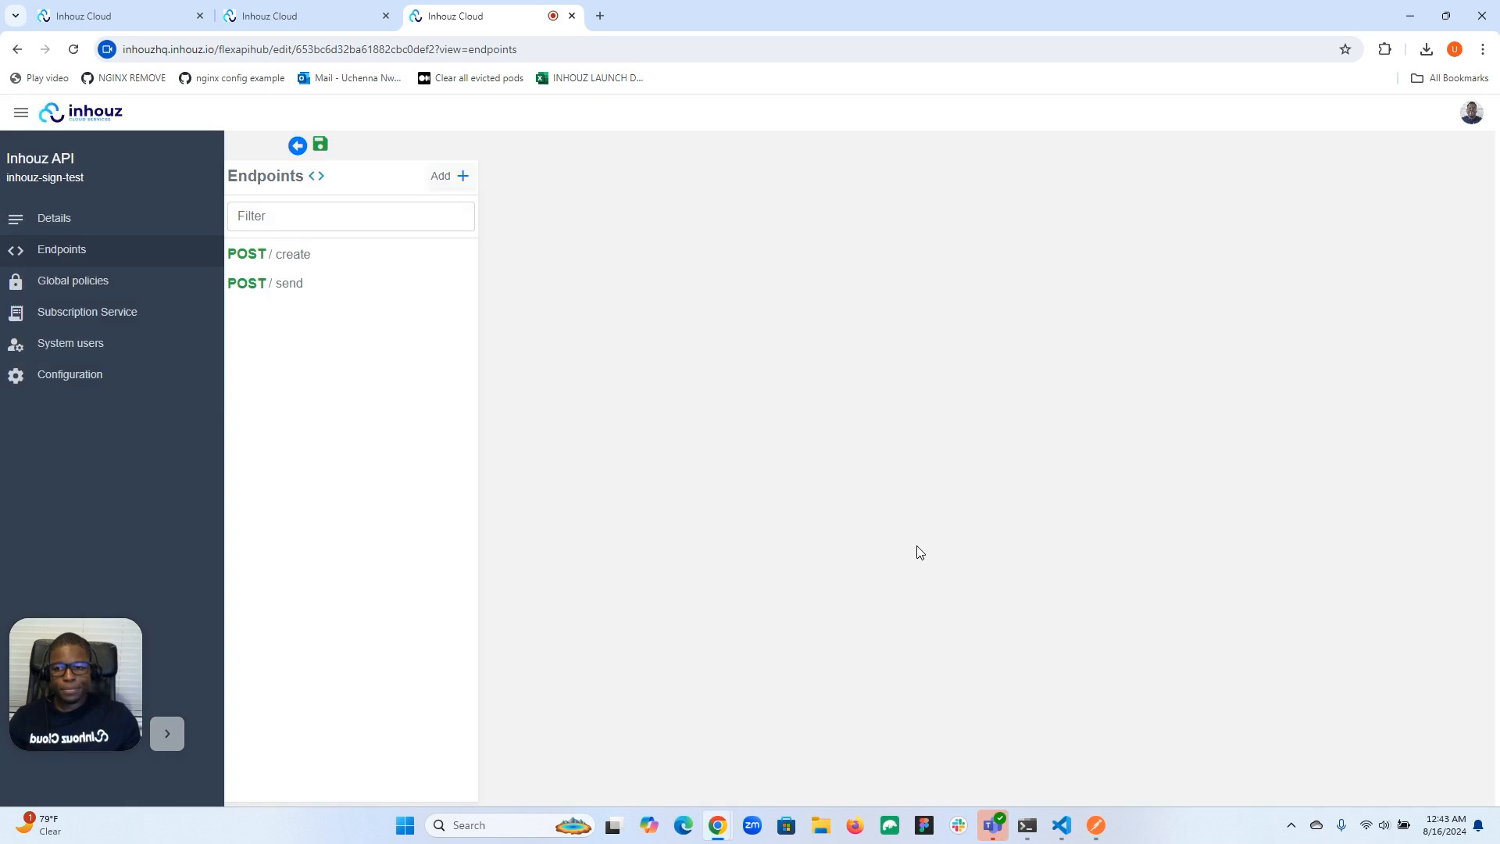
Assign sendInhouzSignTest as the function the POST send endpoint executes and save the API.
{"action": "left_click", "coordinate": [291, 289]}
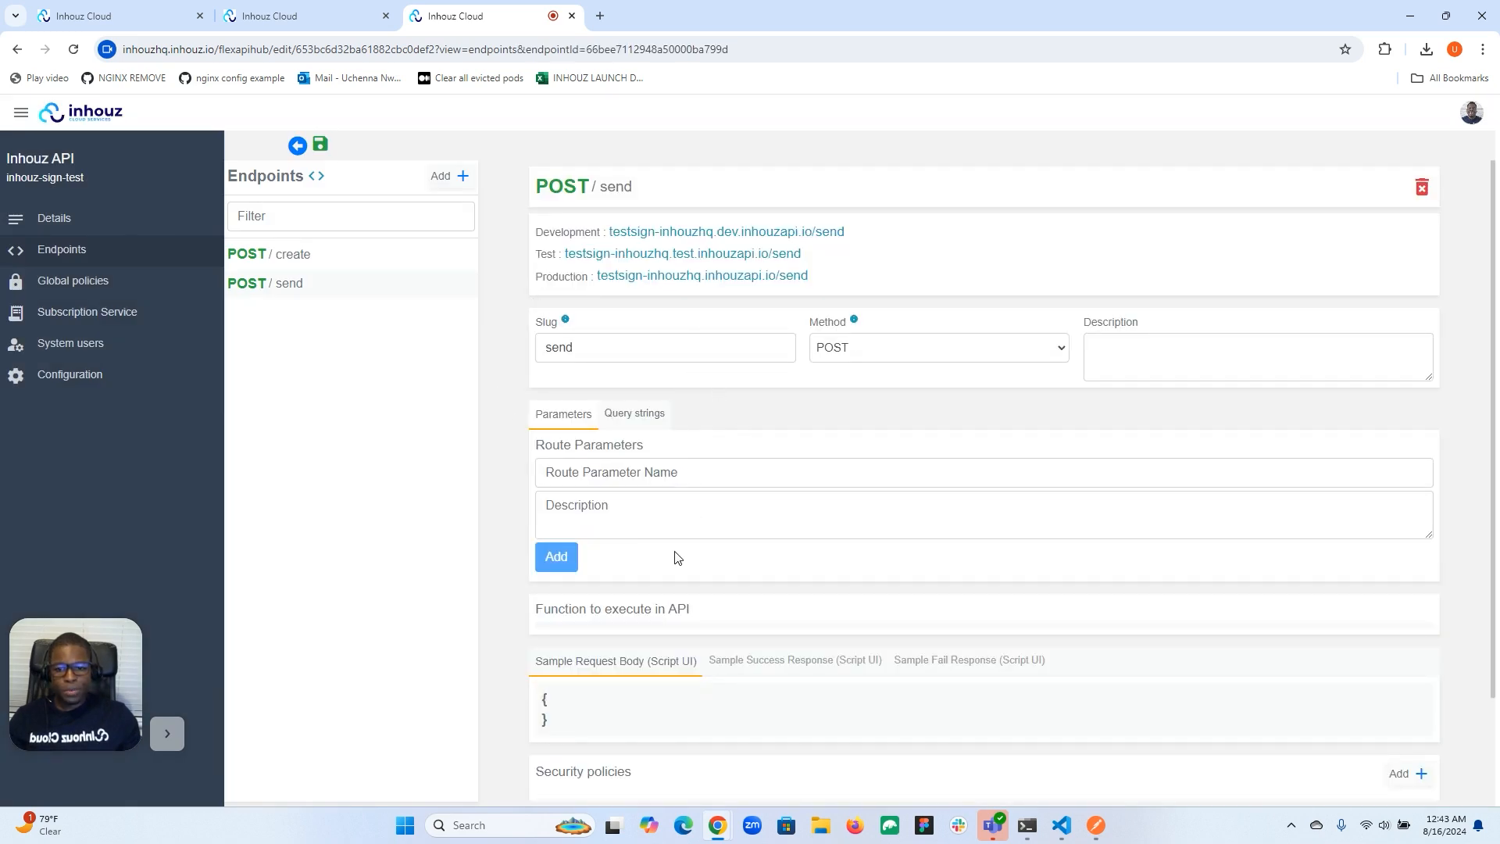
{"action": "scroll", "coordinate": [676, 557], "scroll_direction": "down", "scroll_amount": 2}
{"action": "left_click", "coordinate": [637, 505]}
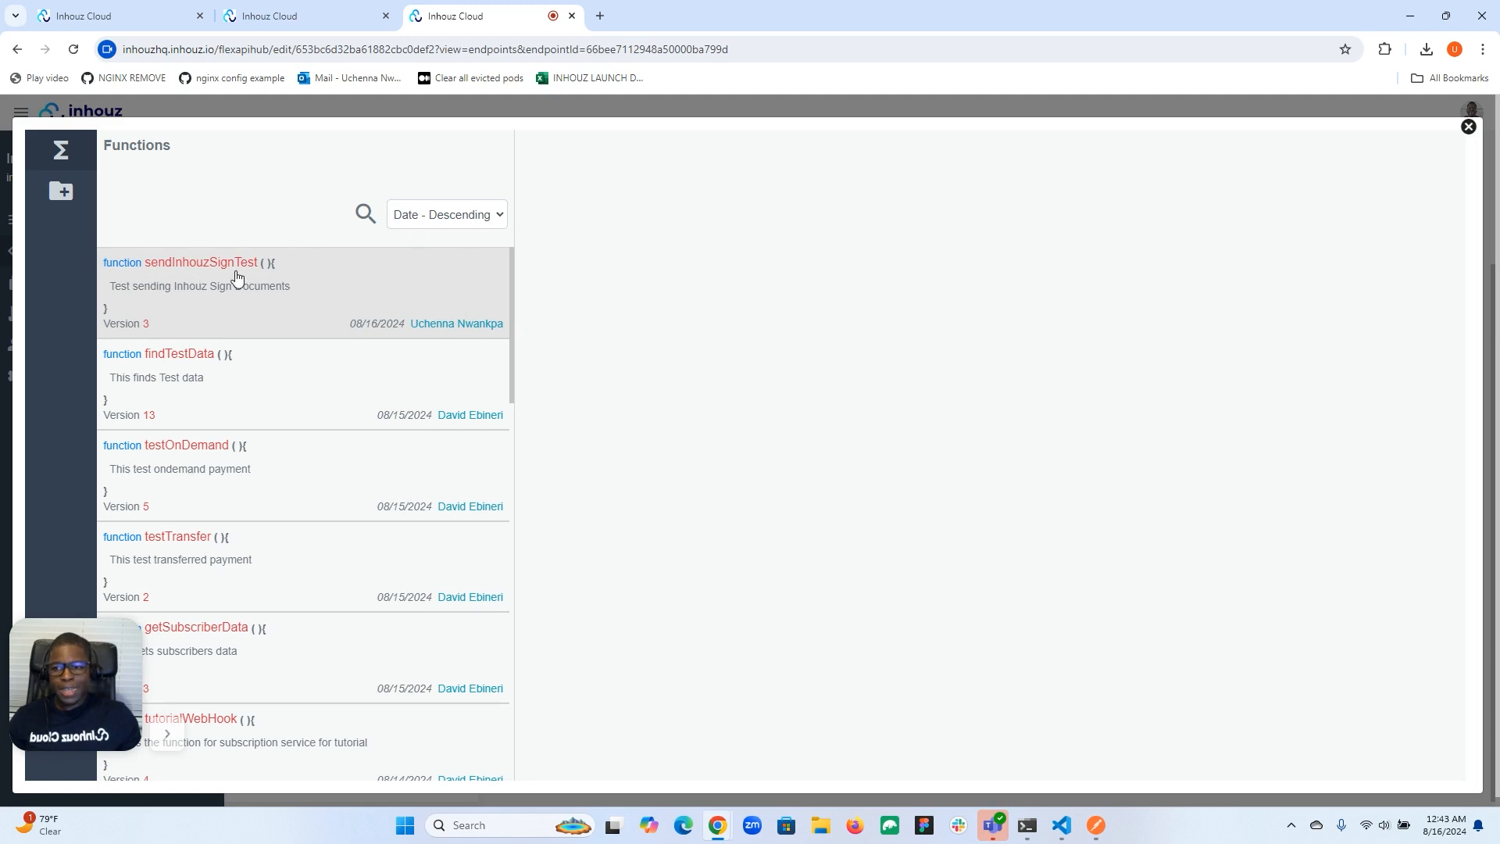
{"action": "left_click", "coordinate": [290, 281]}
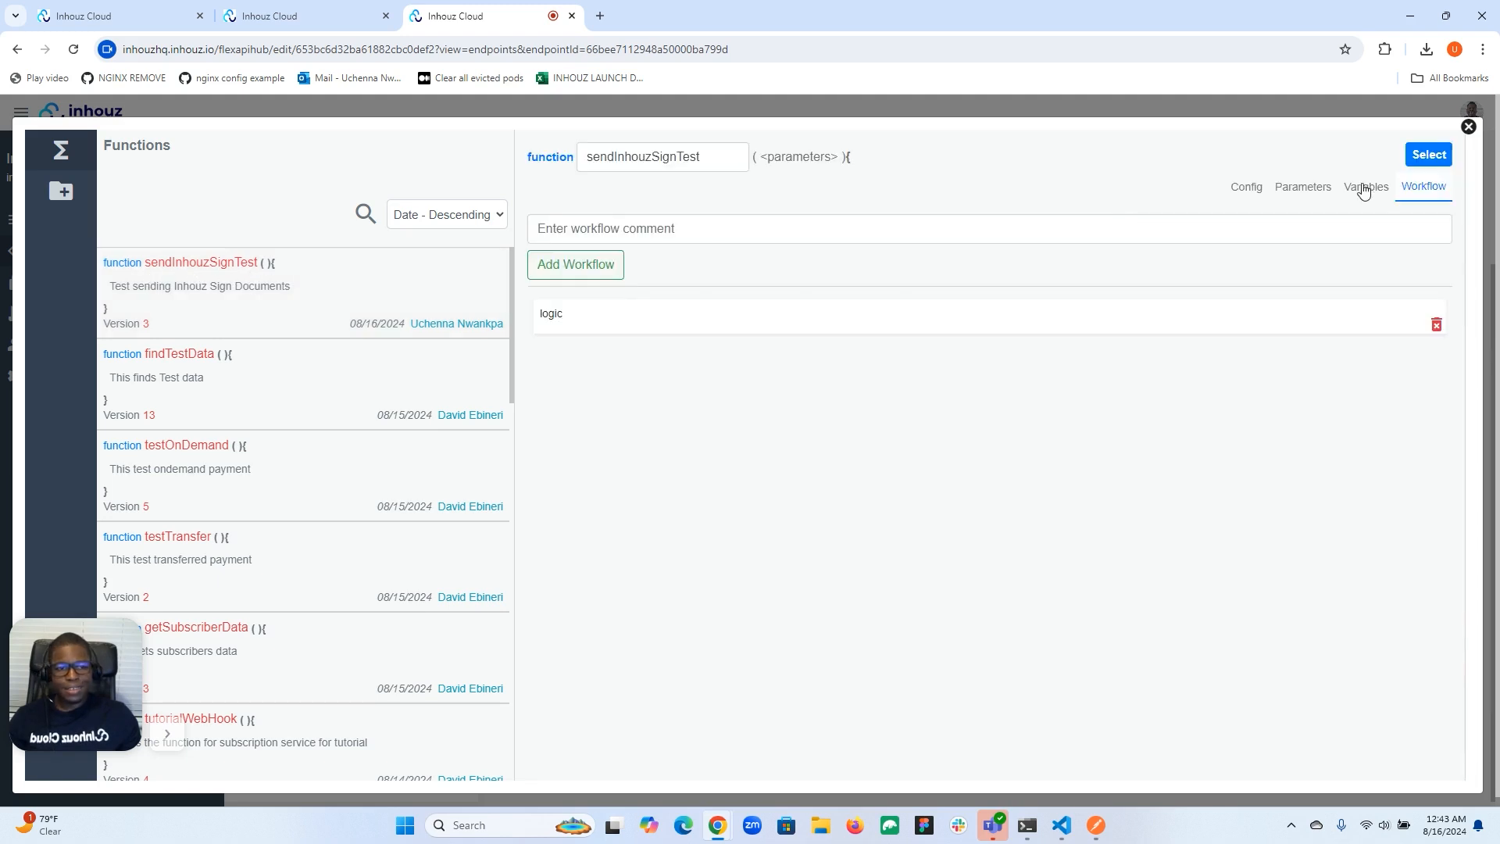
{"action": "left_click", "coordinate": [1429, 154]}
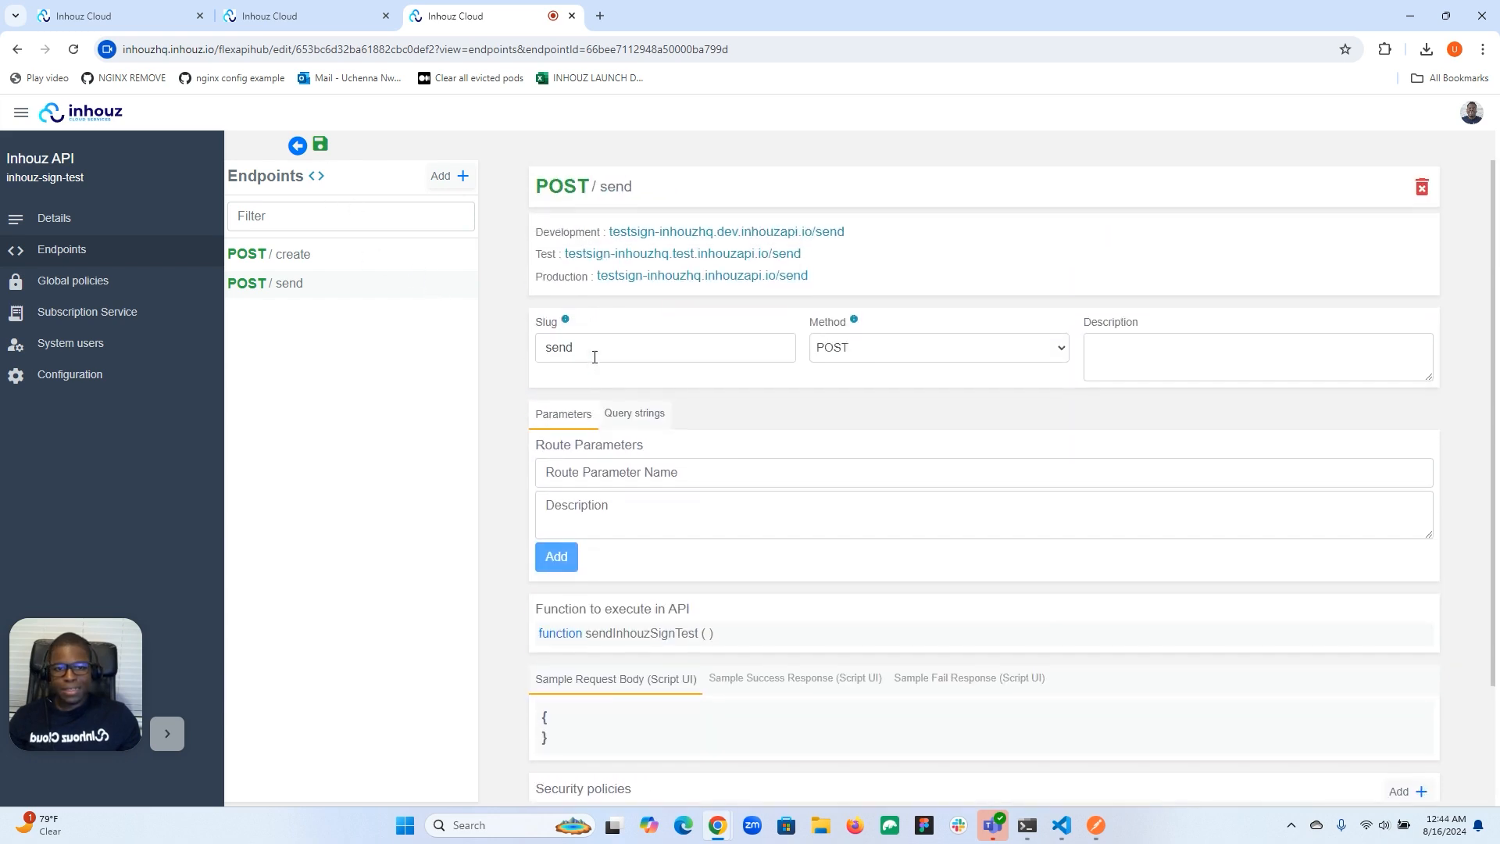
{"action": "left_click", "coordinate": [320, 145]}
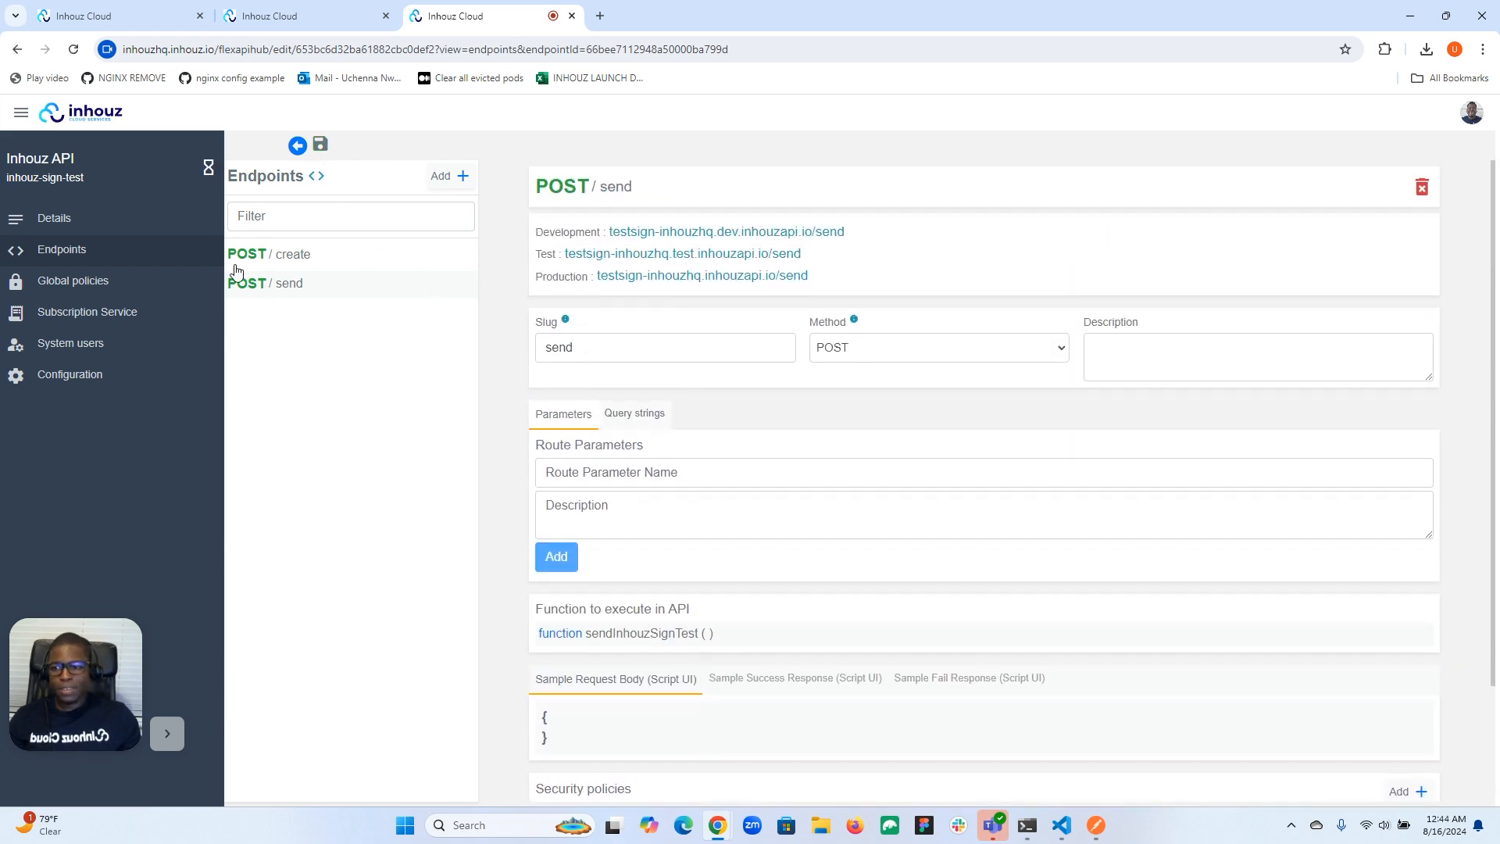
Deploy the current version of the inhouz-sign-test API to the Development environment.
{"action": "left_click", "coordinate": [113, 382]}
{"action": "left_click", "coordinate": [452, 369]}
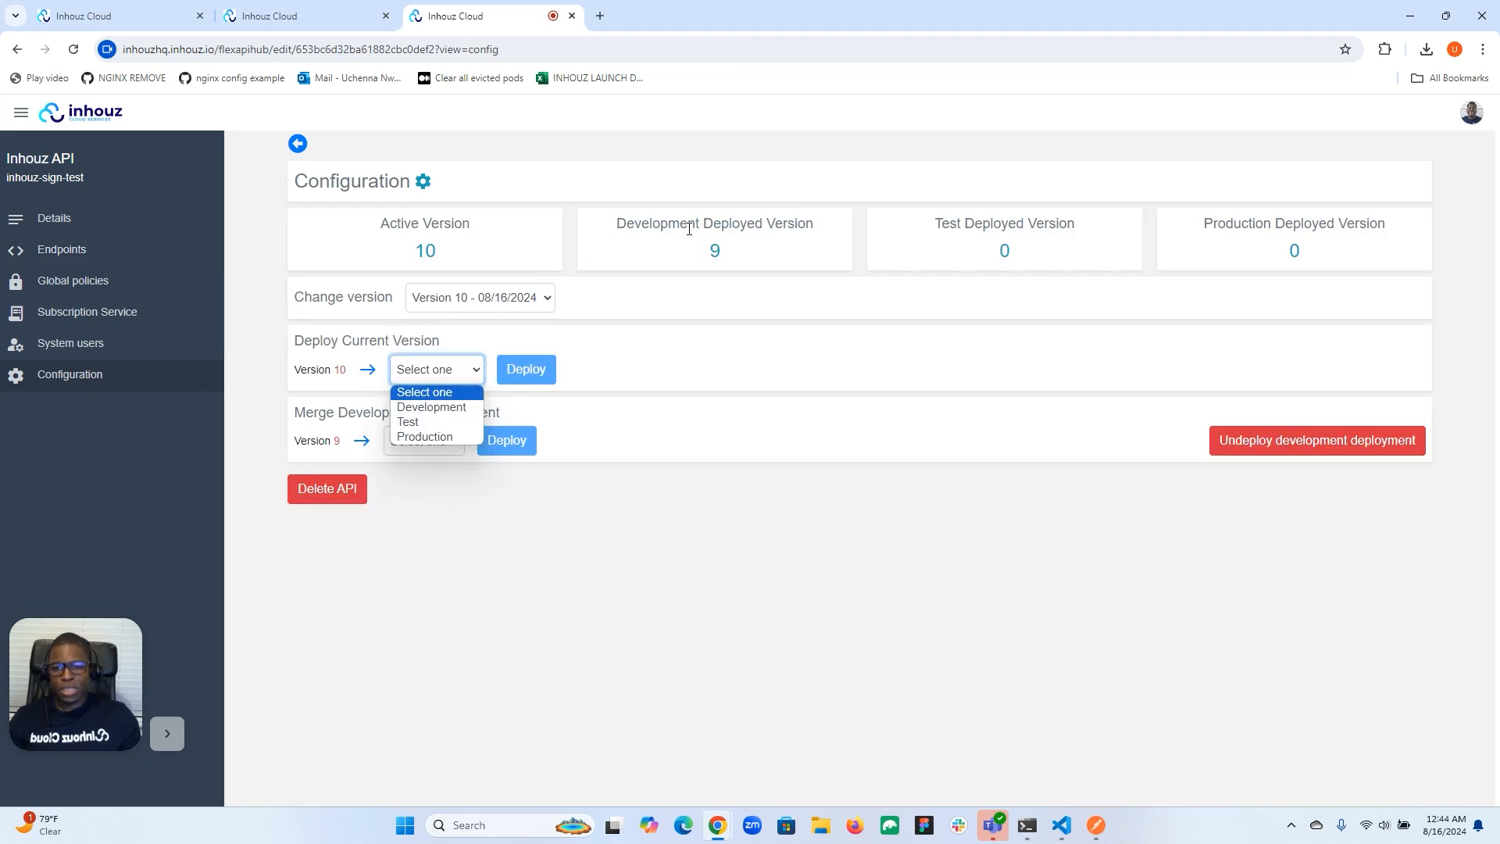
{"action": "left_click", "coordinate": [435, 407]}
{"action": "left_click", "coordinate": [519, 371]}
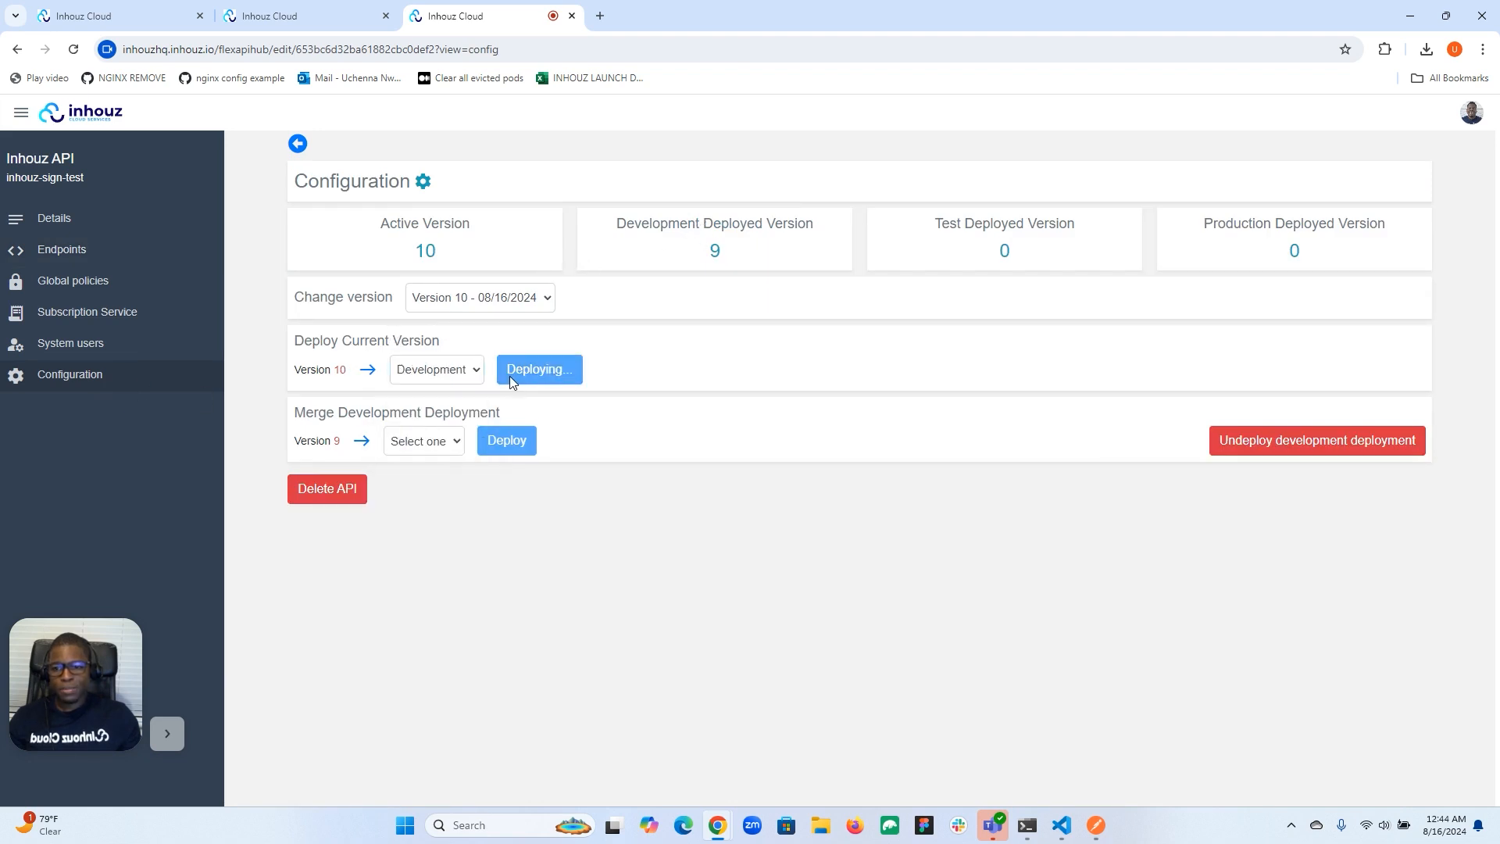
Copy the Development URL of the POST send endpoint.
{"action": "left_click", "coordinate": [65, 254]}
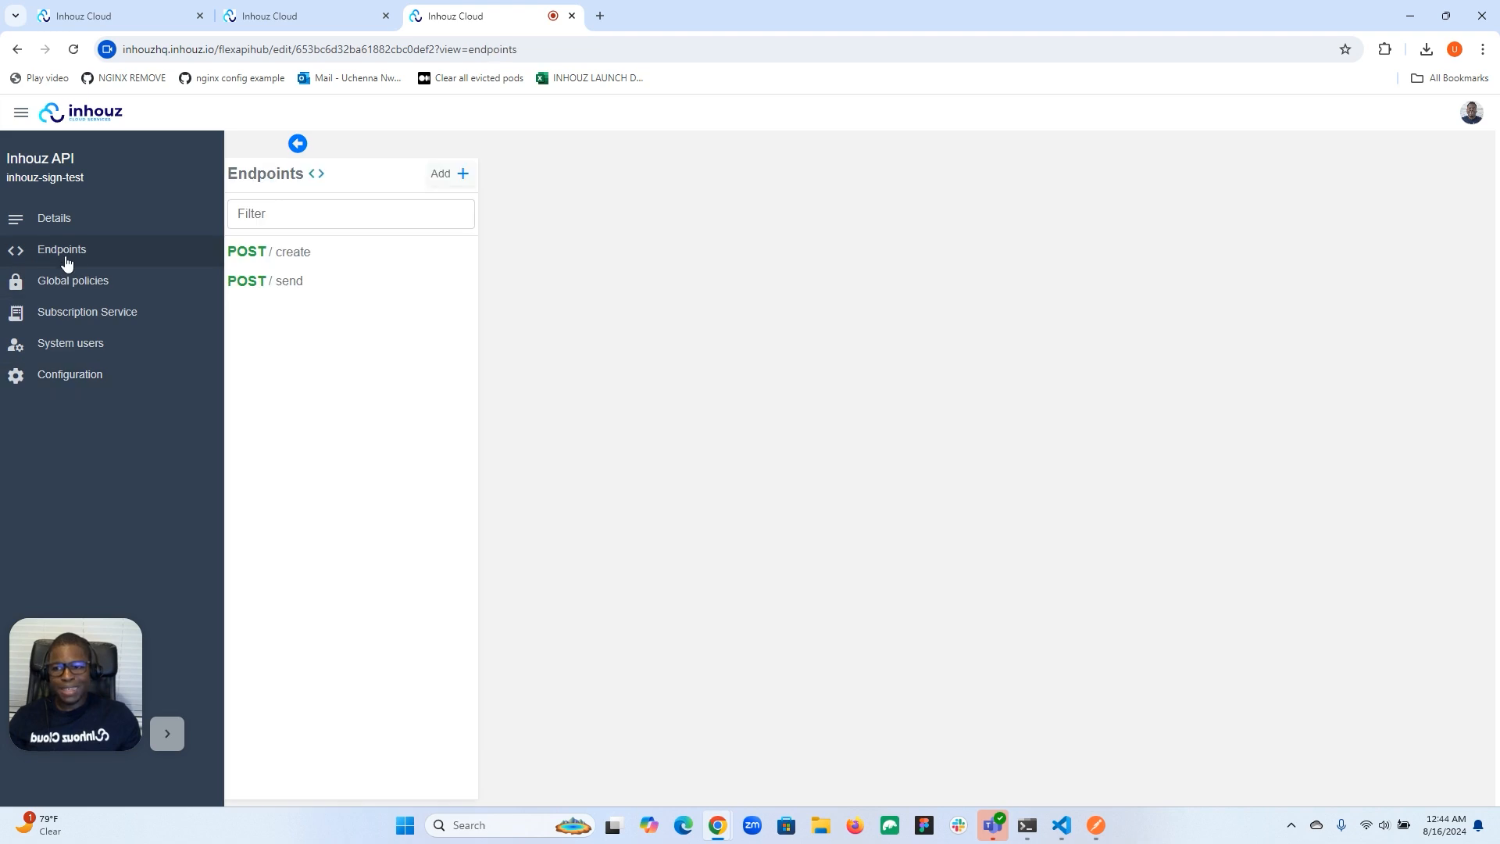
{"action": "left_click", "coordinate": [306, 283]}
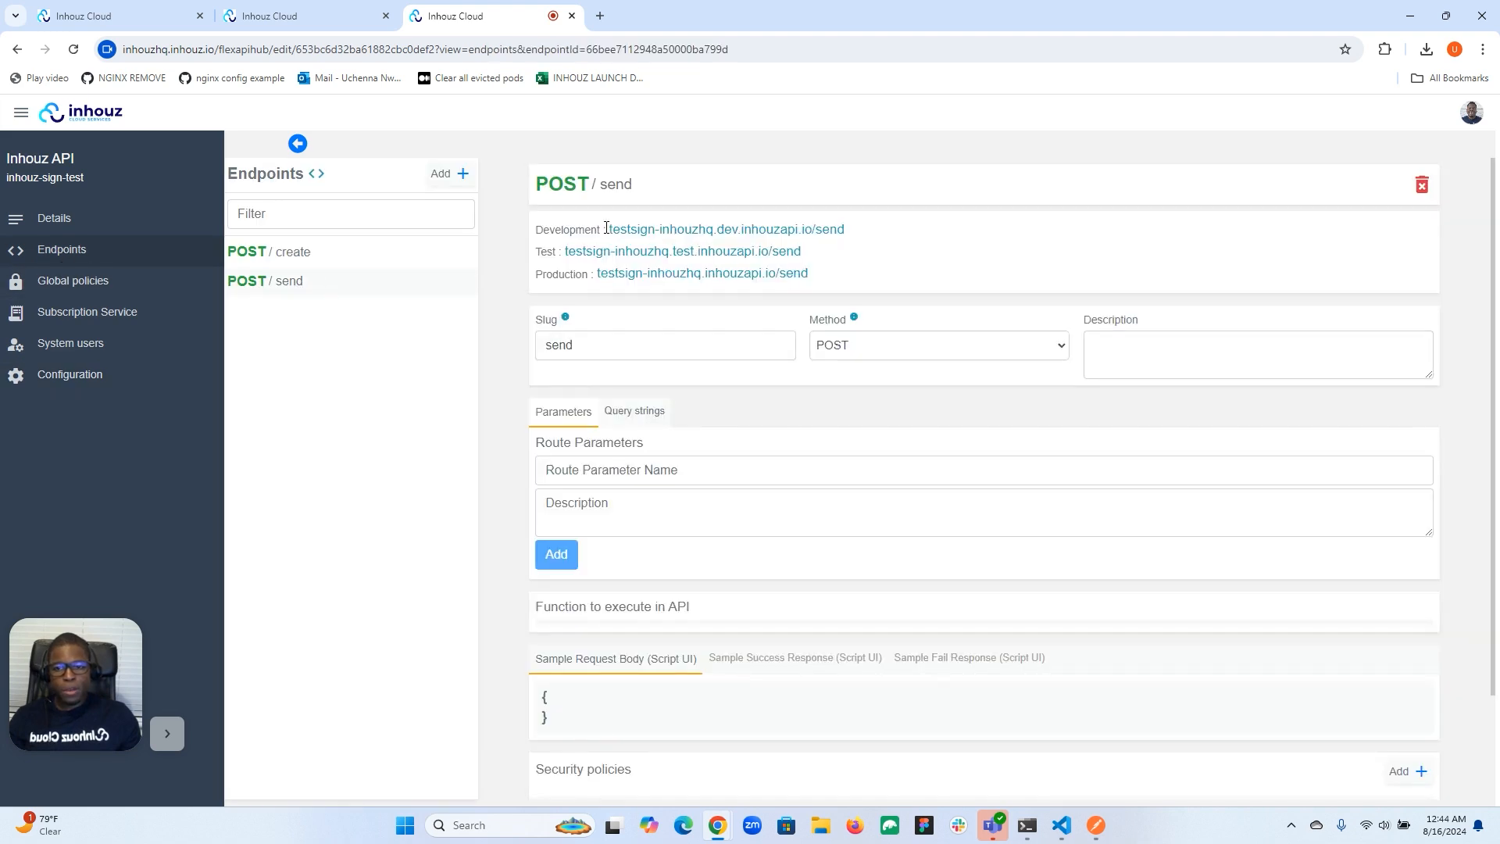
{"action": "left_click_drag", "start_coordinate": [612, 229], "coordinate": [853, 231]}
{"action": "key", "text": "ctrl+c"}
{"action": "right_click", "coordinate": [787, 234]}
{"action": "left_click", "coordinate": [811, 247]}
{"action": "left_click", "coordinate": [1098, 827]}
{"action": "left_click", "coordinate": [445, 53]}
{"action": "left_click", "coordinate": [369, 126]}
{"action": "left_click", "coordinate": [358, 196]}
{"action": "left_click", "coordinate": [463, 128]}
{"action": "key", "text": "ctrl+v"}
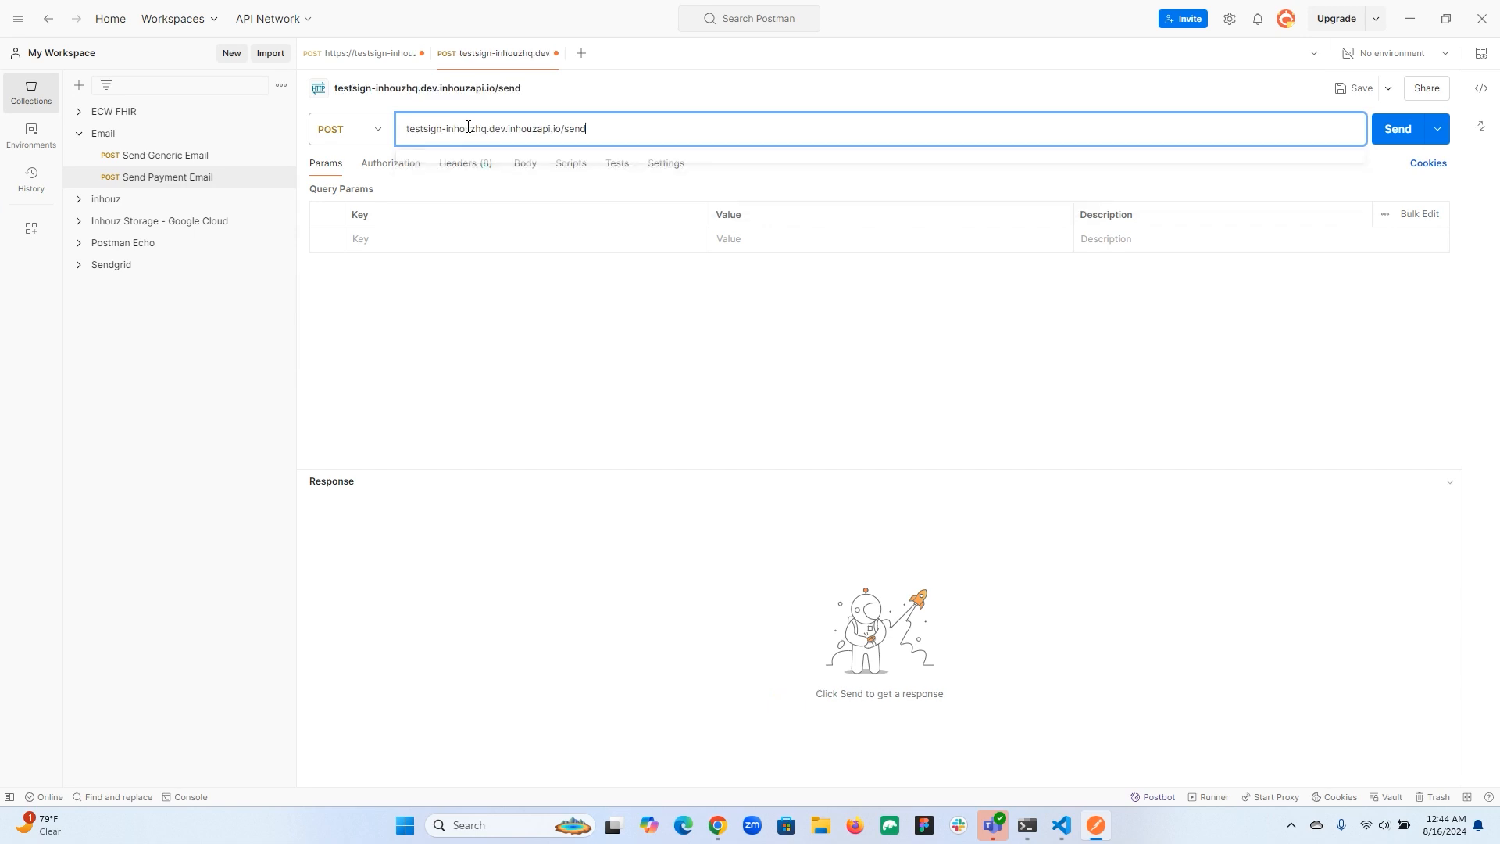
{"action": "key", "text": "Home"}
{"action": "type", "text": "httpss"}
{"action": "key", "text": "BackSpace"}
{"action": "type", "text": "://"}
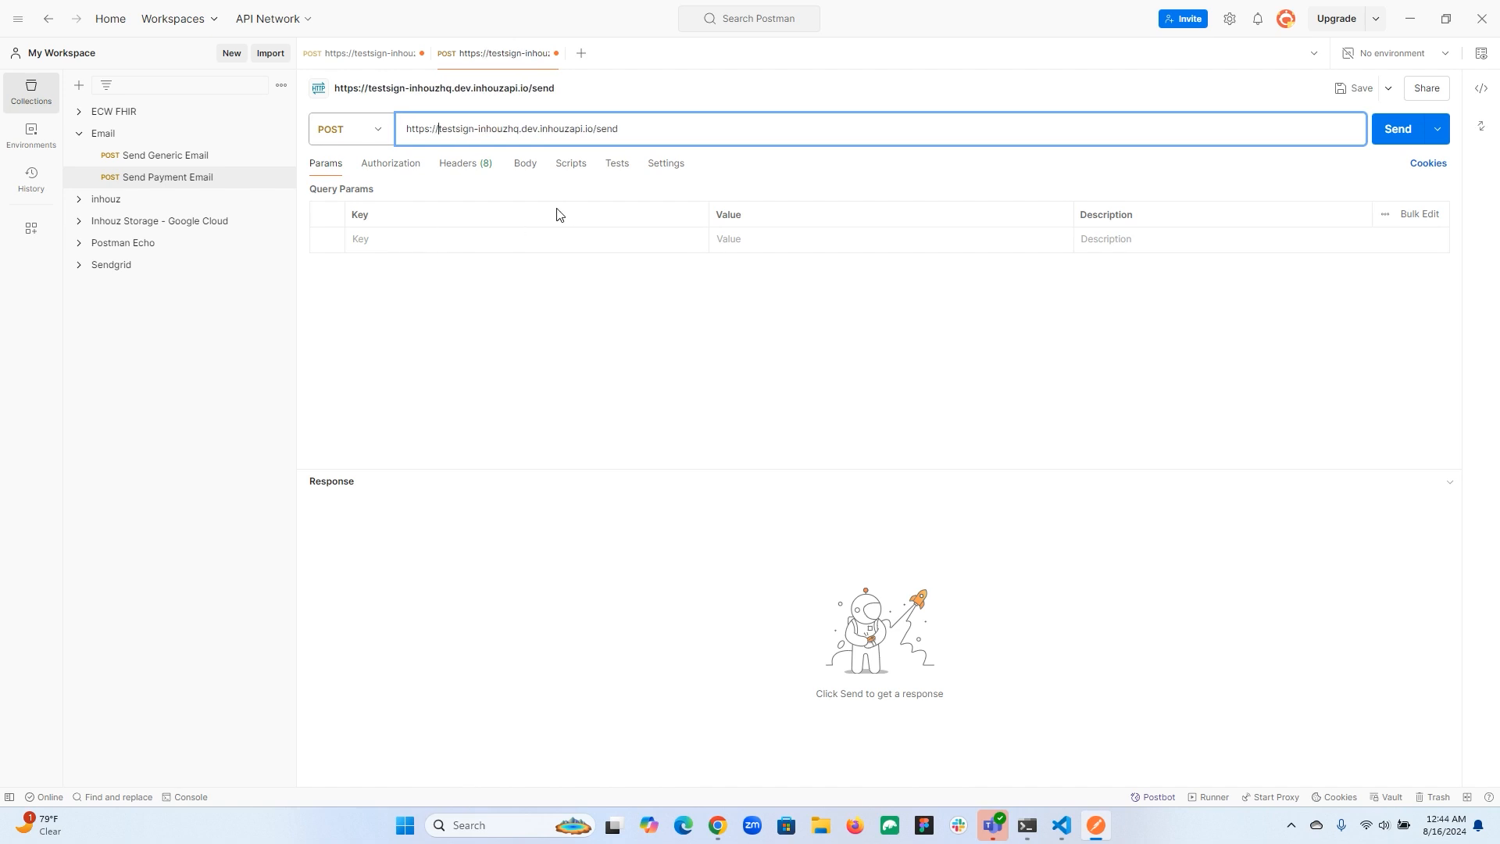
Give the request a raw JSON body containing a "documentId" key with an empty string value.
{"action": "left_click", "coordinate": [523, 174]}
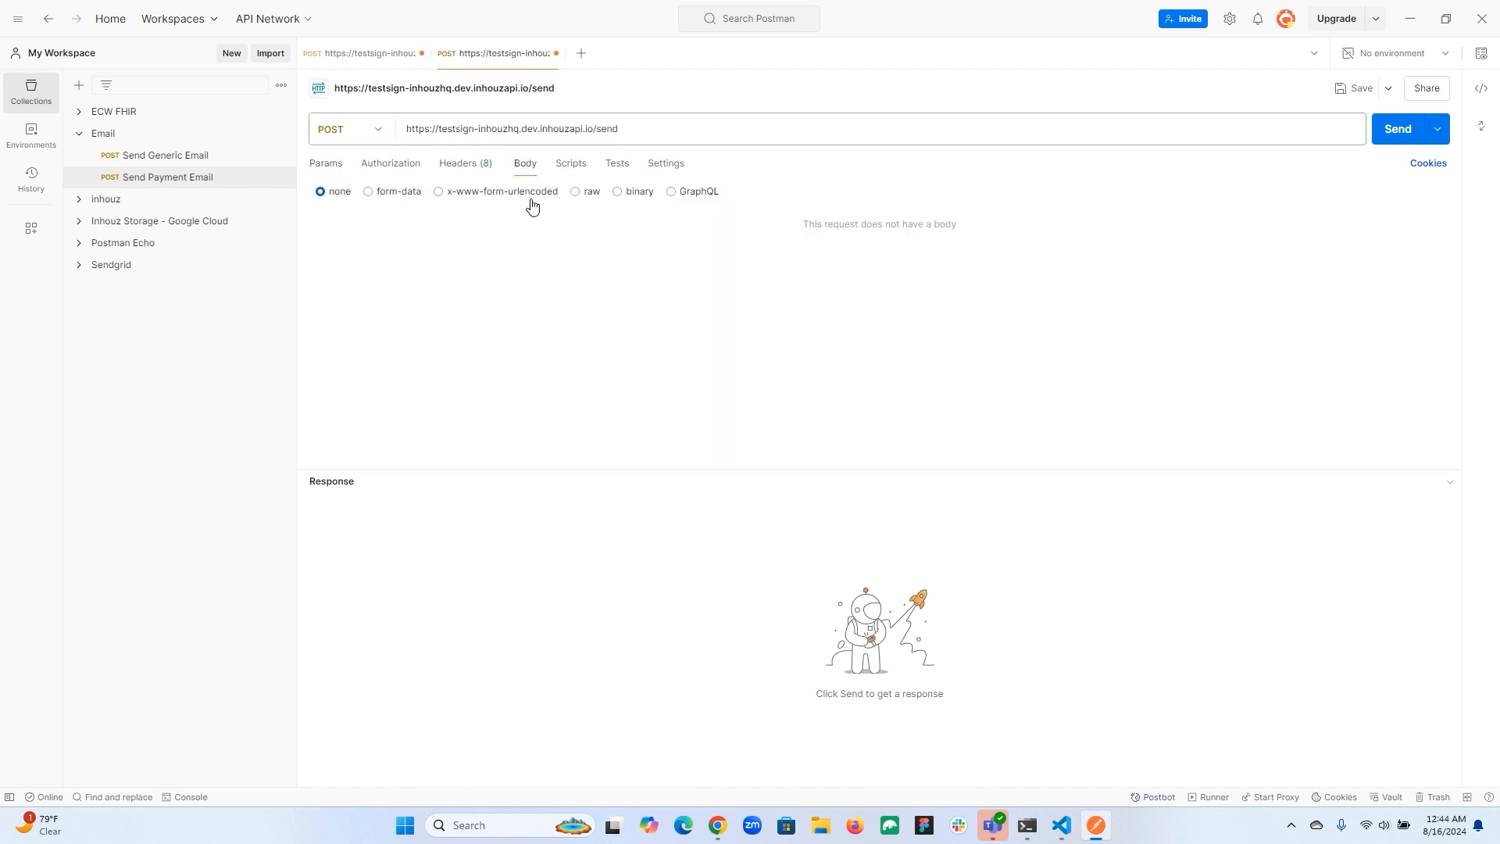
{"action": "left_click", "coordinate": [576, 192]}
{"action": "type", "text": "{"}
{"action": "key", "text": "Return"}
{"action": "type", "text": "\"documentI"}
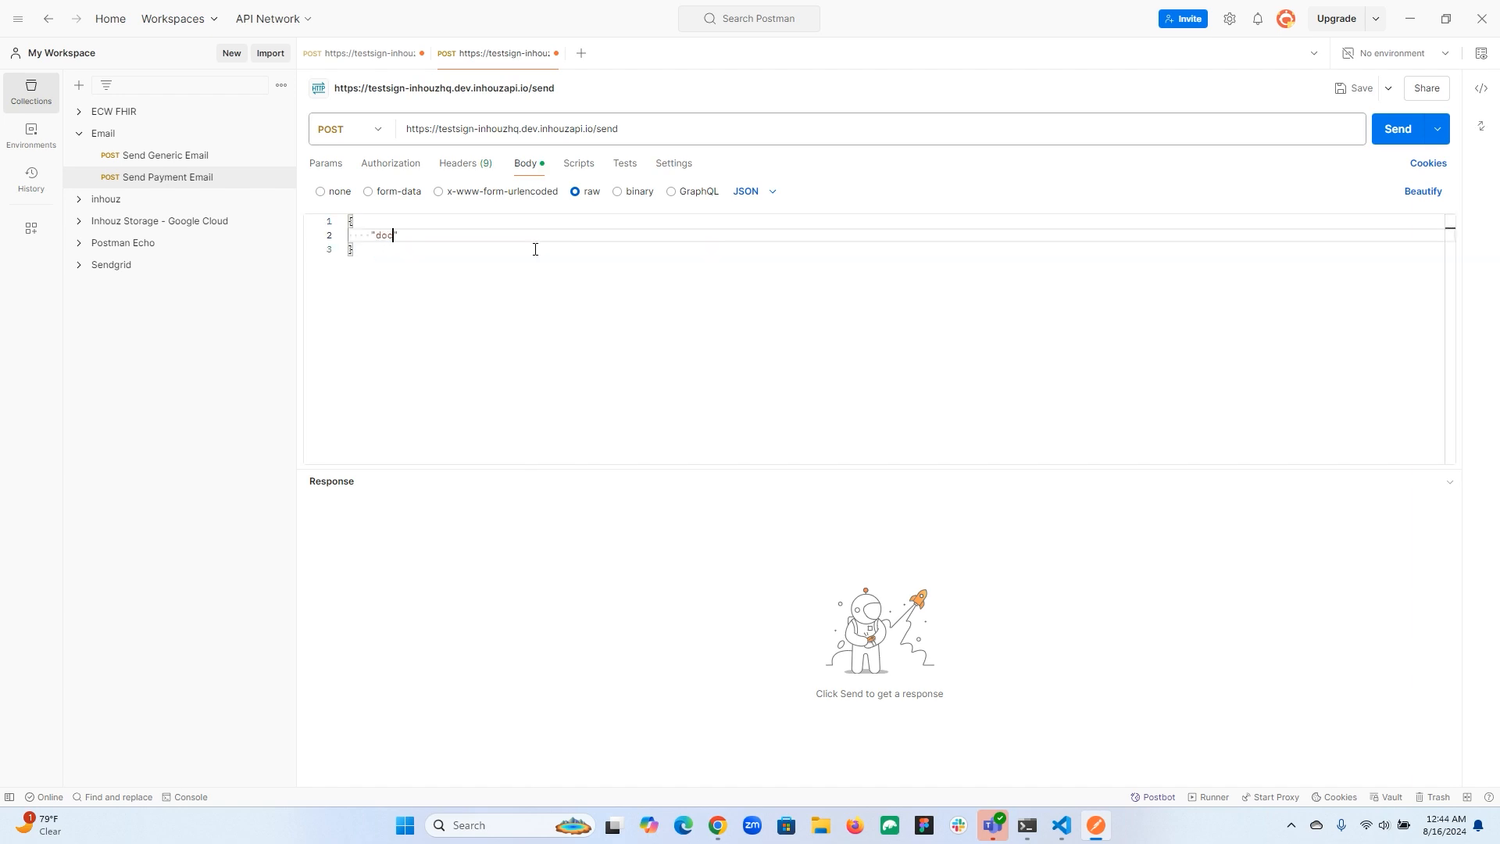
{"action": "type", "text": "d\" : \""}
Switch back to Inhouz Cloud in the browser and list the Inhouz Sign documents of the Development environment.
{"action": "mouse_move", "coordinate": [722, 835]}
{"action": "left_click", "coordinate": [678, 771]}
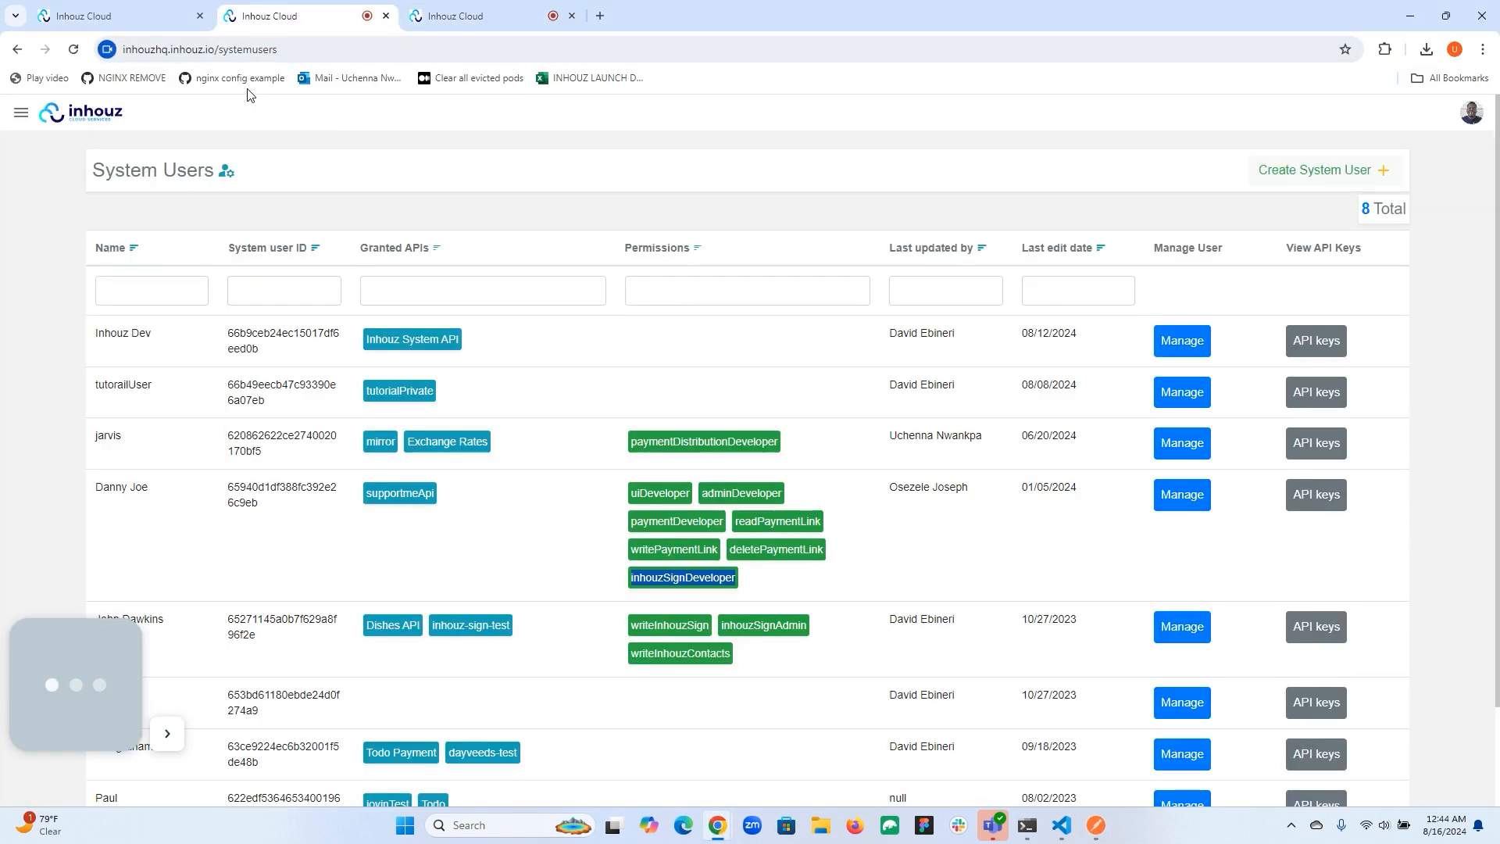
{"action": "left_click", "coordinate": [270, 15]}
{"action": "left_click", "coordinate": [99, 123]}
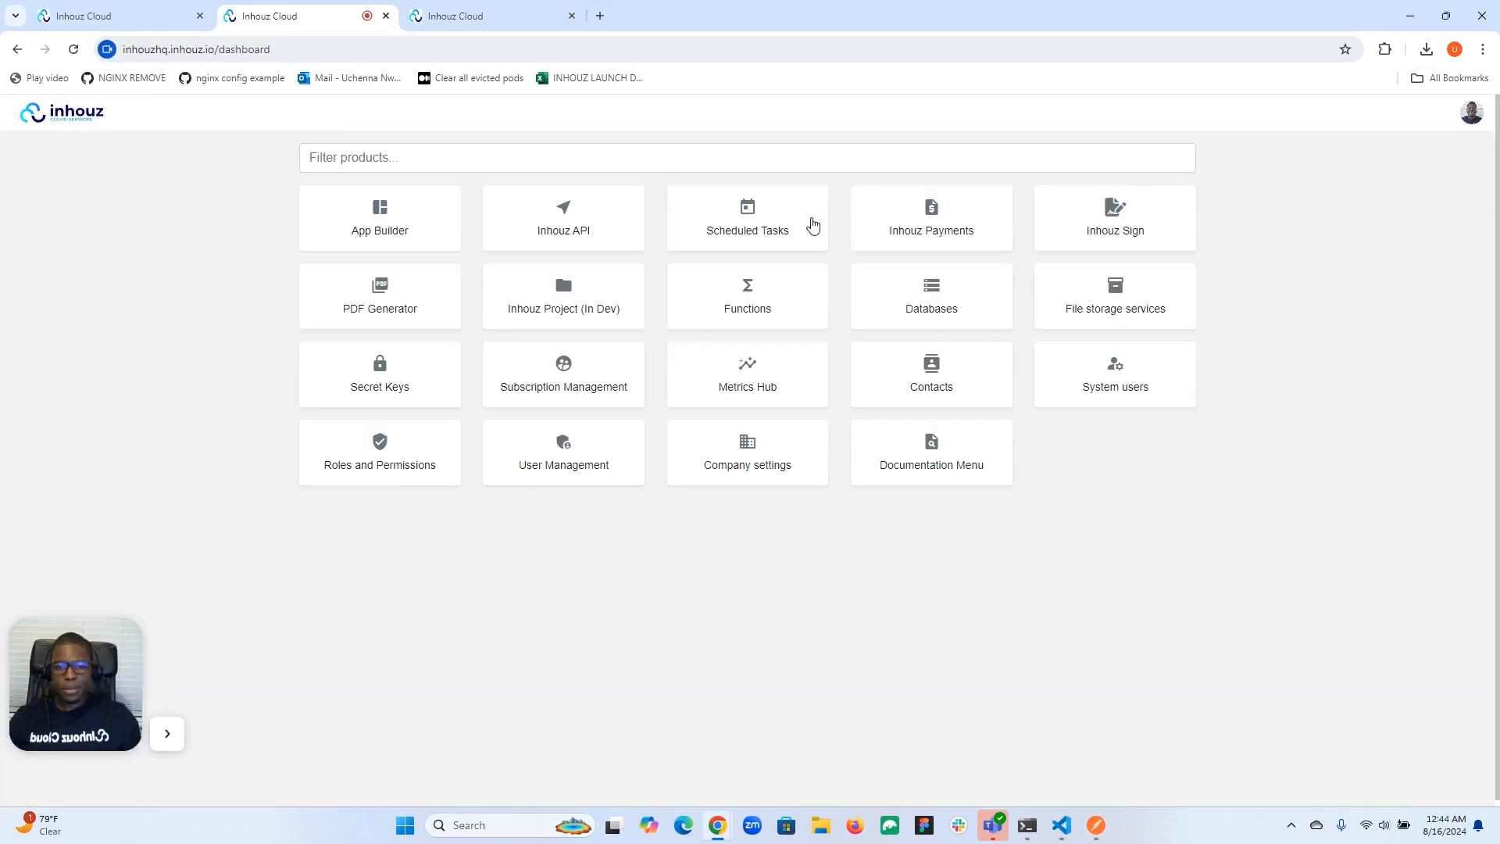
{"action": "left_click", "coordinate": [1107, 223]}
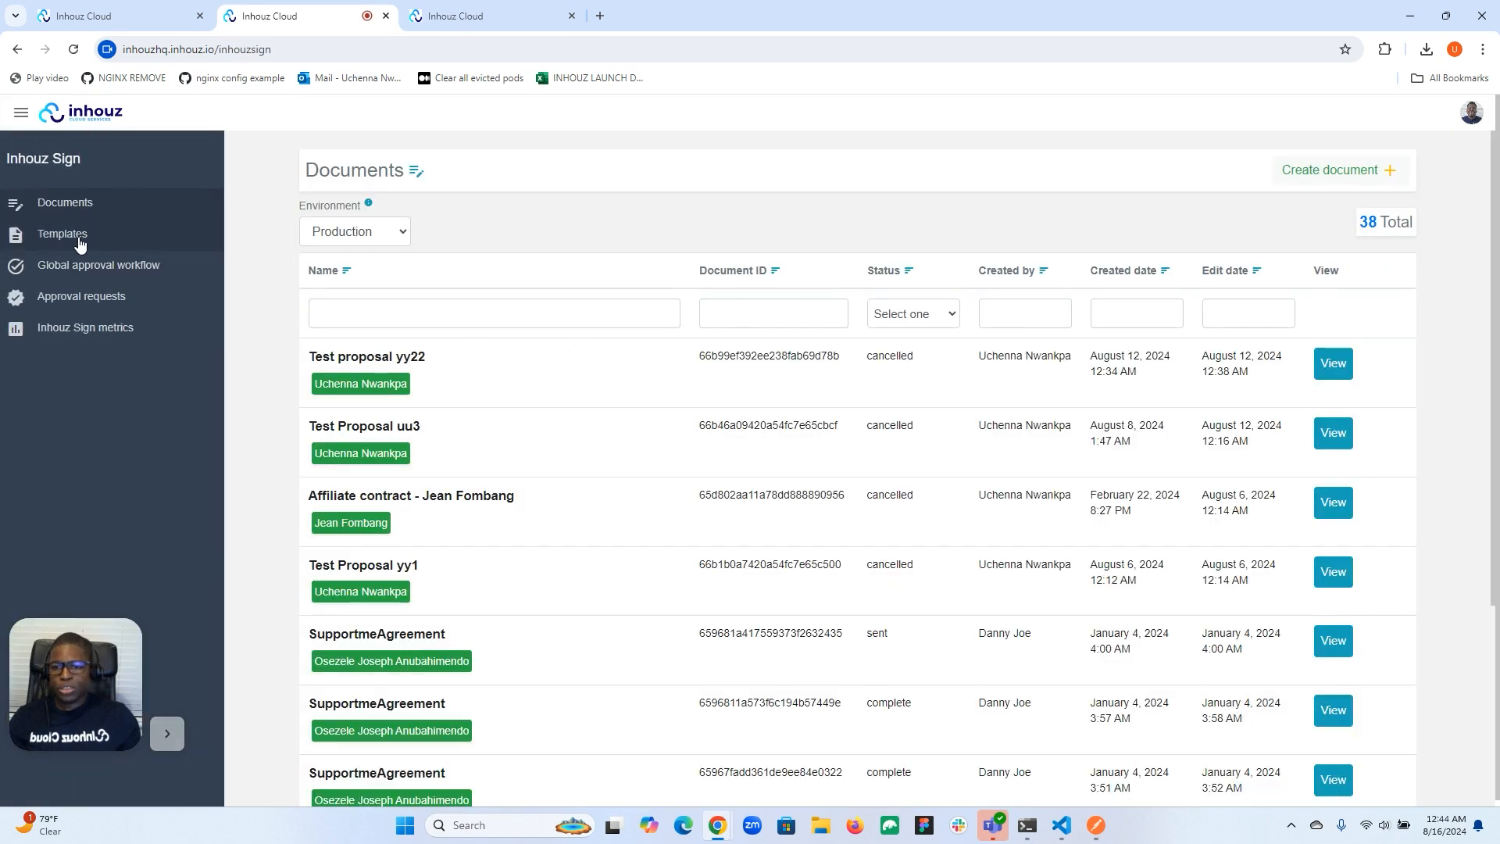
{"action": "left_click", "coordinate": [386, 236]}
{"action": "left_click", "coordinate": [367, 248]}
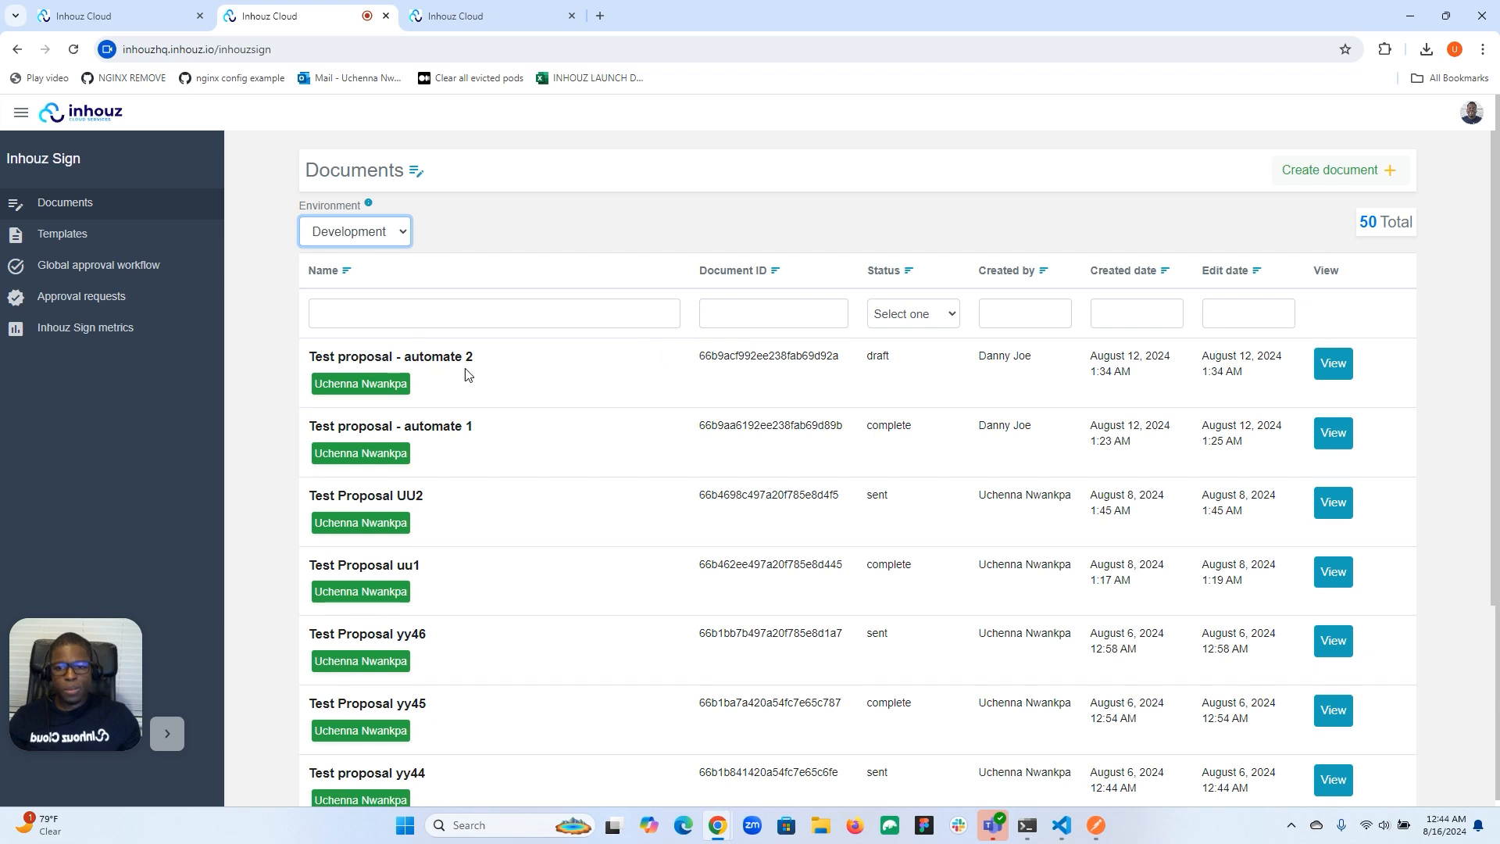
Copy the document ID of the draft "Test proposal - automate 2".
{"action": "double_click", "coordinate": [768, 357]}
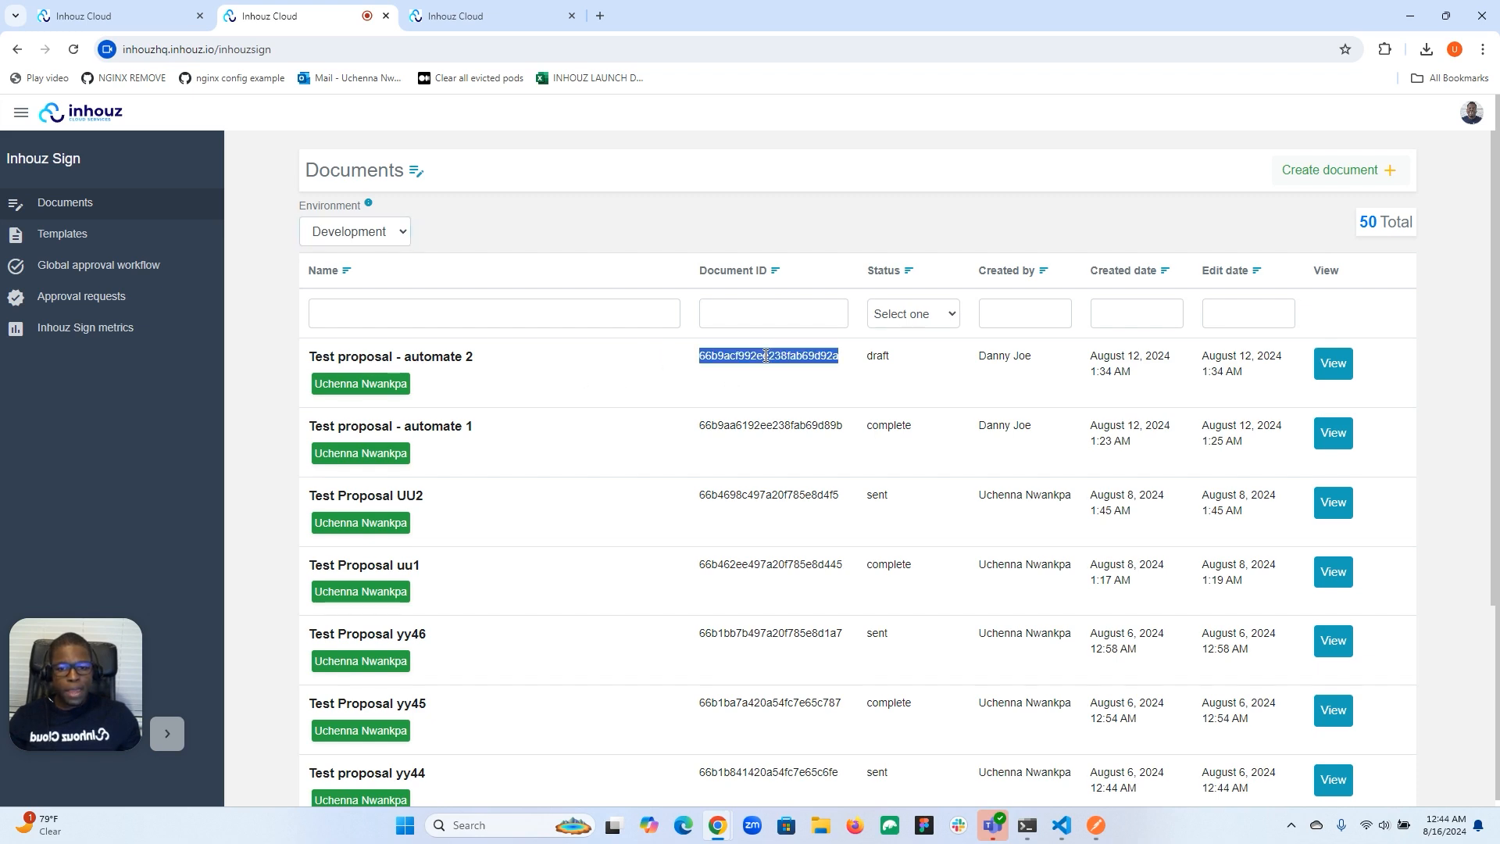
{"action": "right_click", "coordinate": [767, 356]}
{"action": "left_click", "coordinate": [785, 343]}
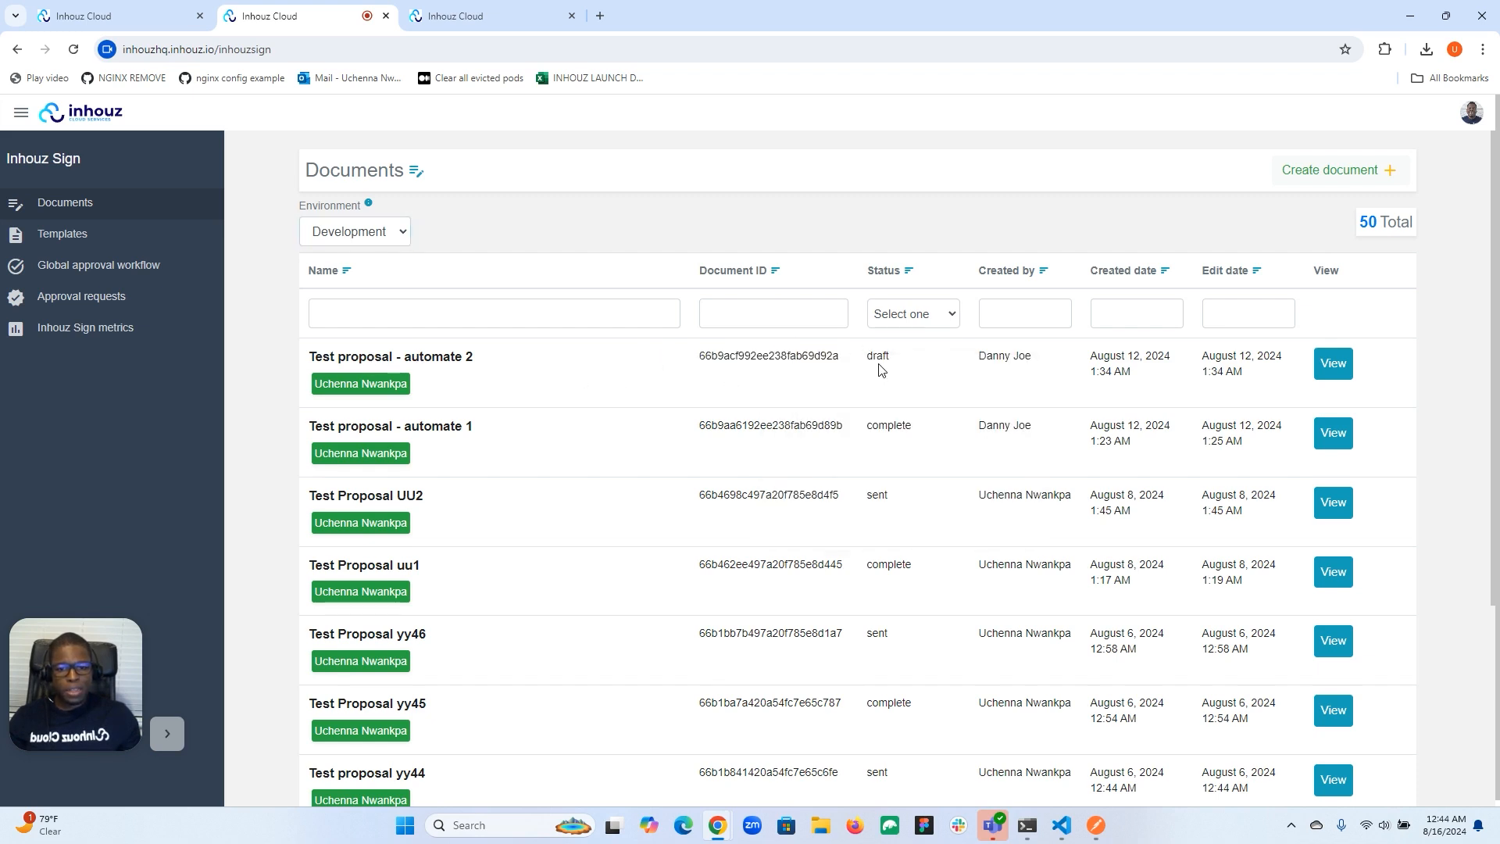
{"action": "double_click", "coordinate": [772, 360]}
{"action": "right_click", "coordinate": [773, 360]}
{"action": "left_click", "coordinate": [811, 381]}
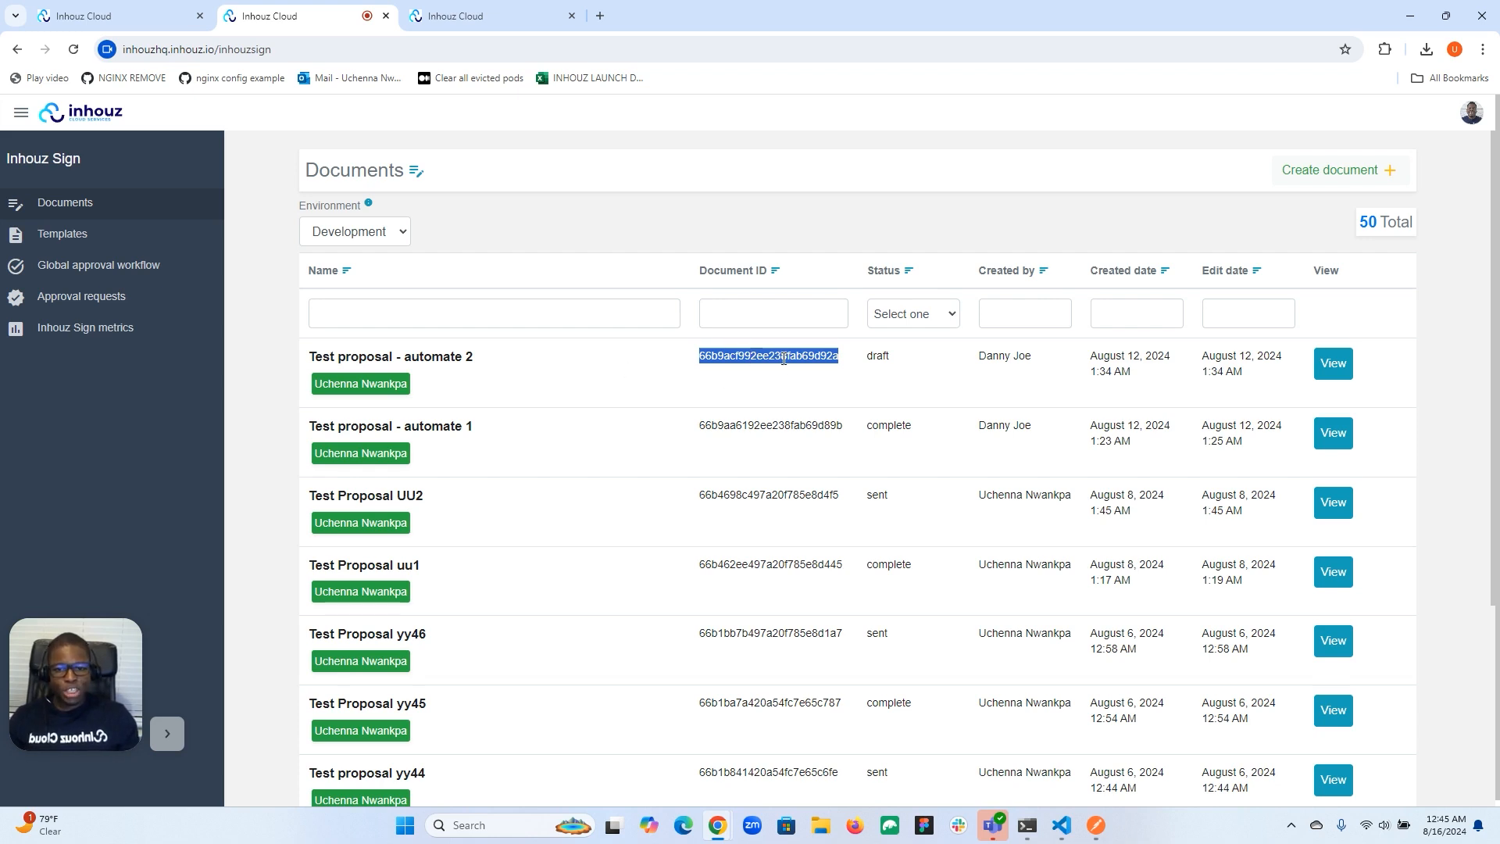
Return to Postman, paste 66b9acf992ee238fab69d92a as the documentId value and send the request.
{"action": "left_click", "coordinate": [460, 14]}
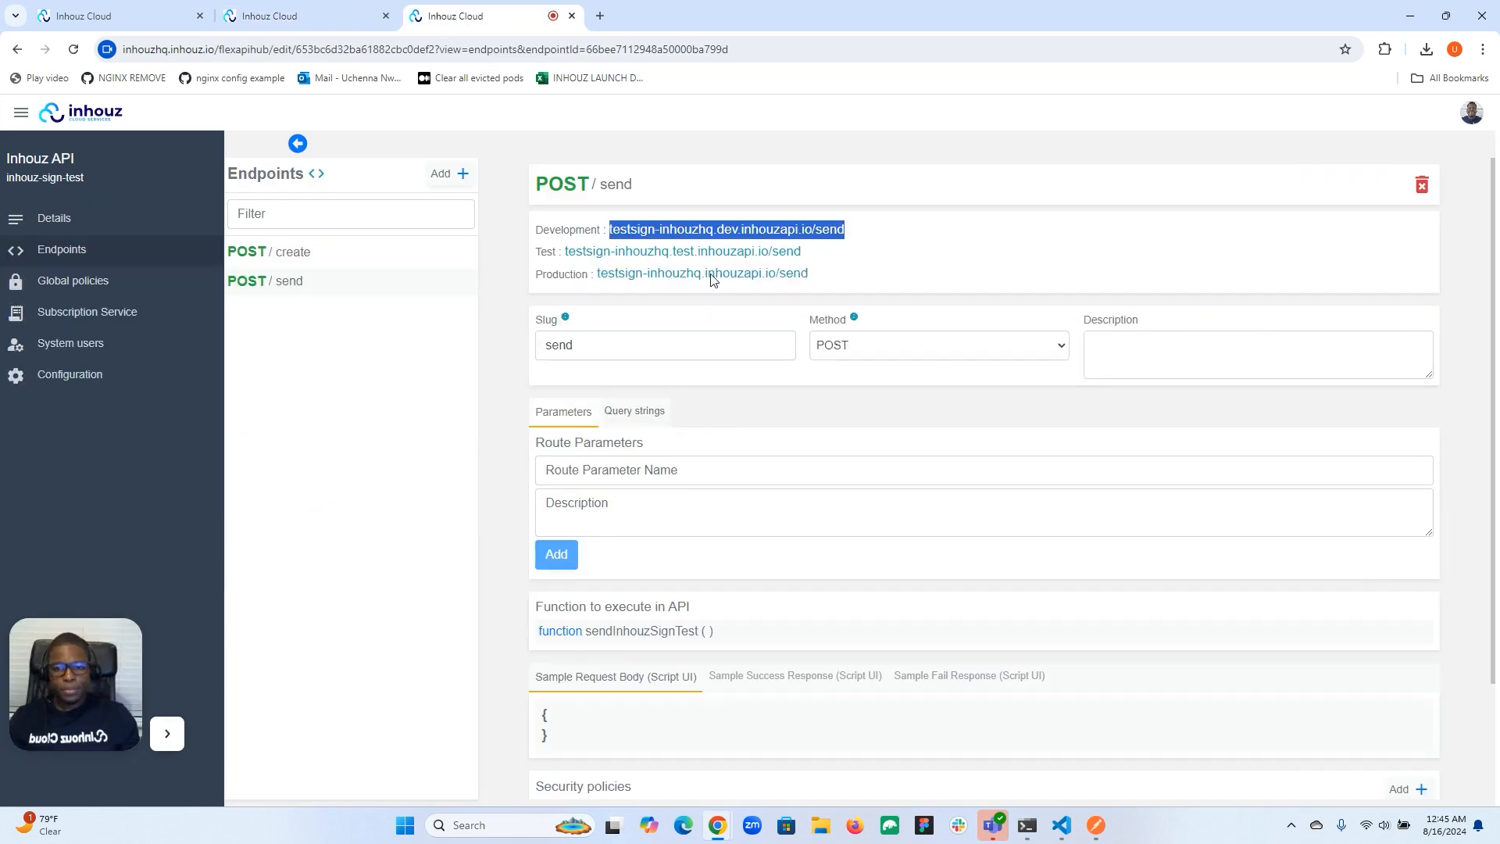
{"action": "left_click", "coordinate": [109, 7]}
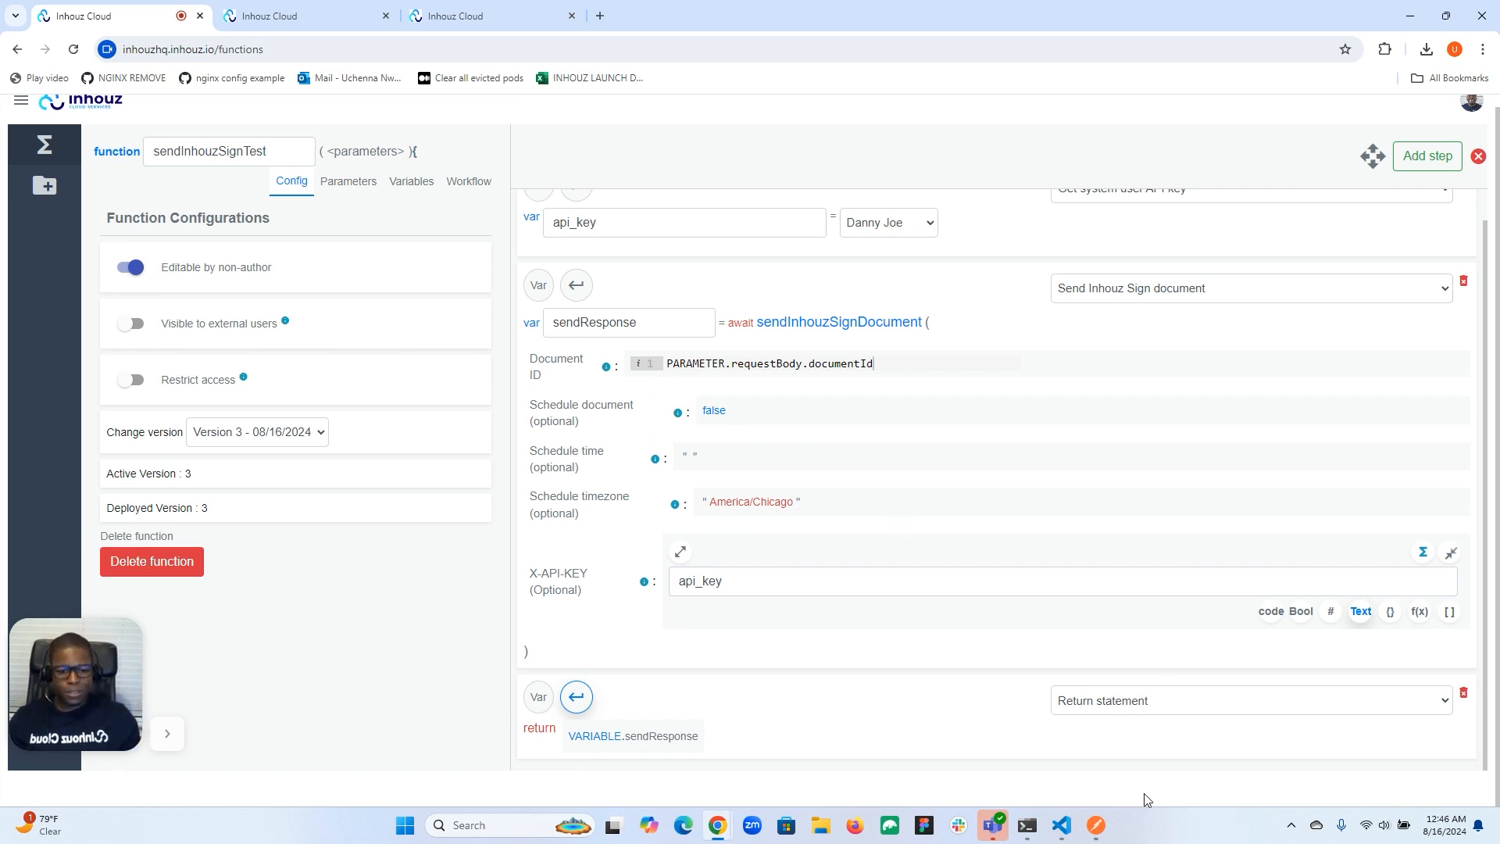
{"action": "left_click", "coordinate": [1103, 834]}
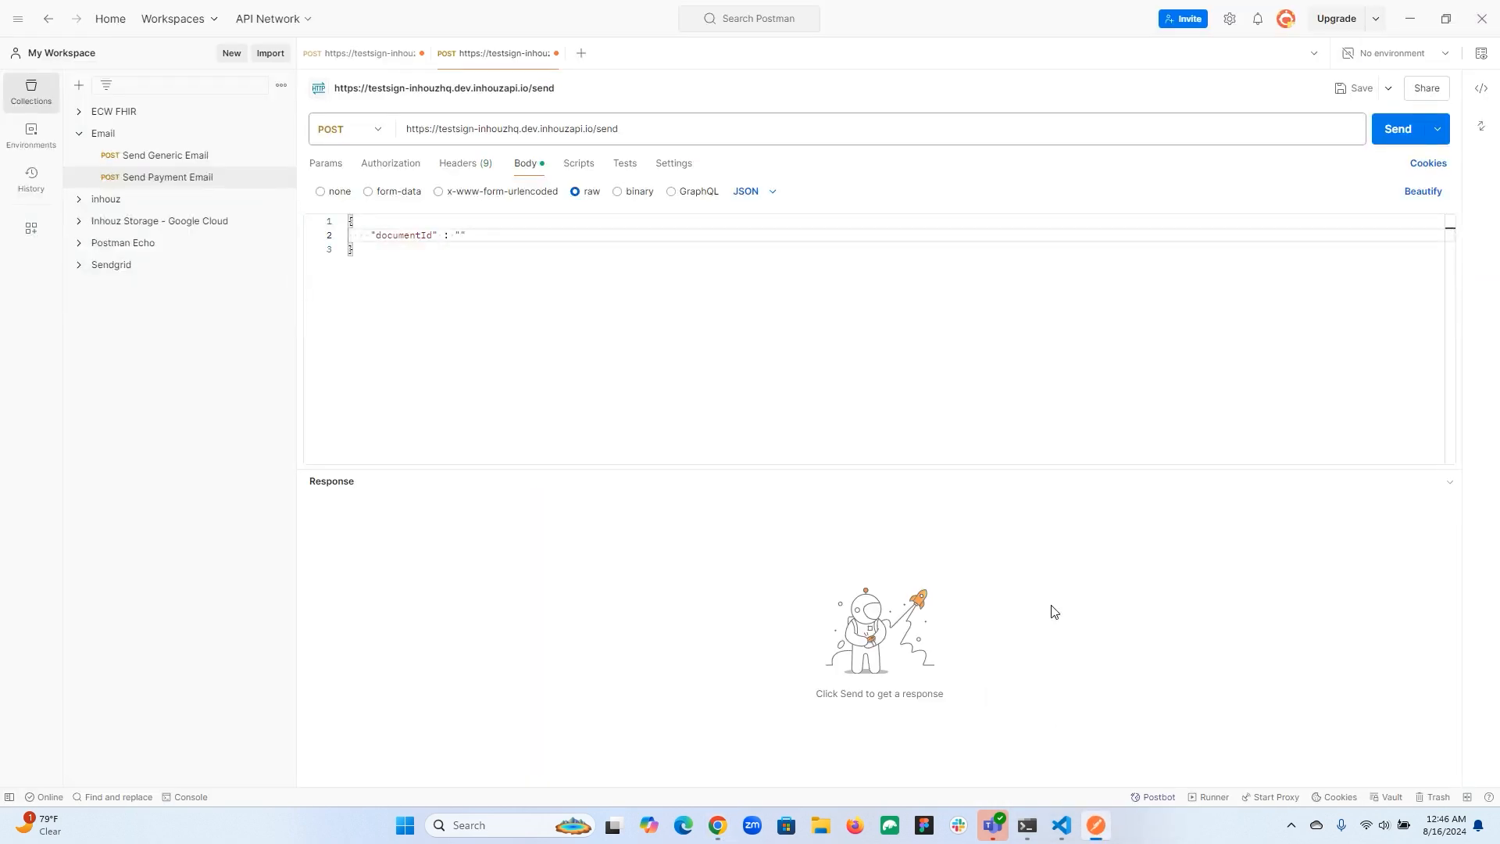
{"action": "key", "text": "ctrl+v"}
{"action": "left_click", "coordinate": [1402, 139]}
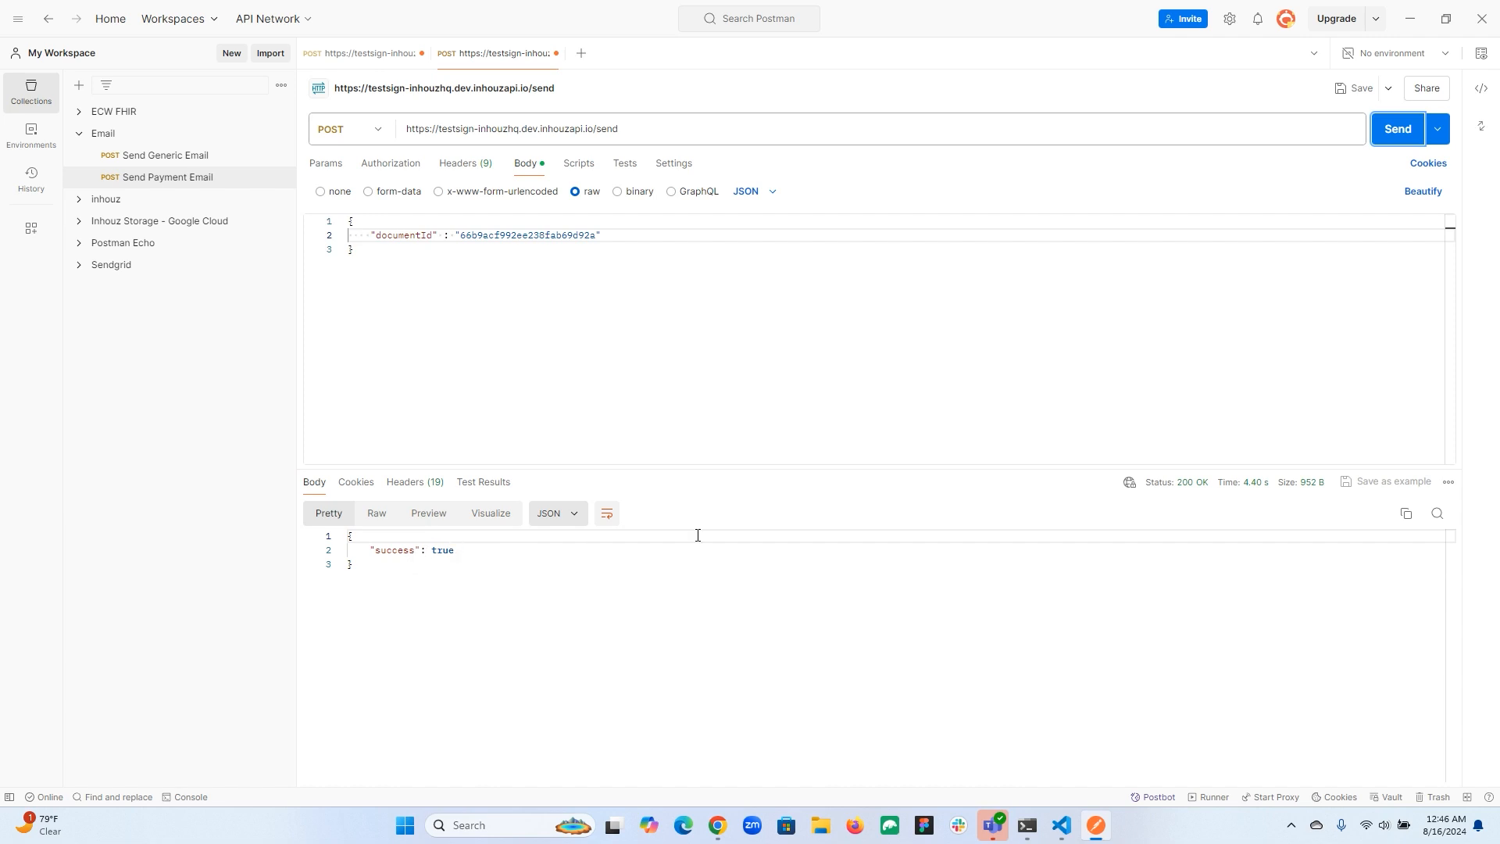
Return to Inhouz Cloud and reload the Development list of Inhouz Sign documents to check the status of "Test proposal - automate 2".
{"action": "left_click", "coordinate": [1405, 5]}
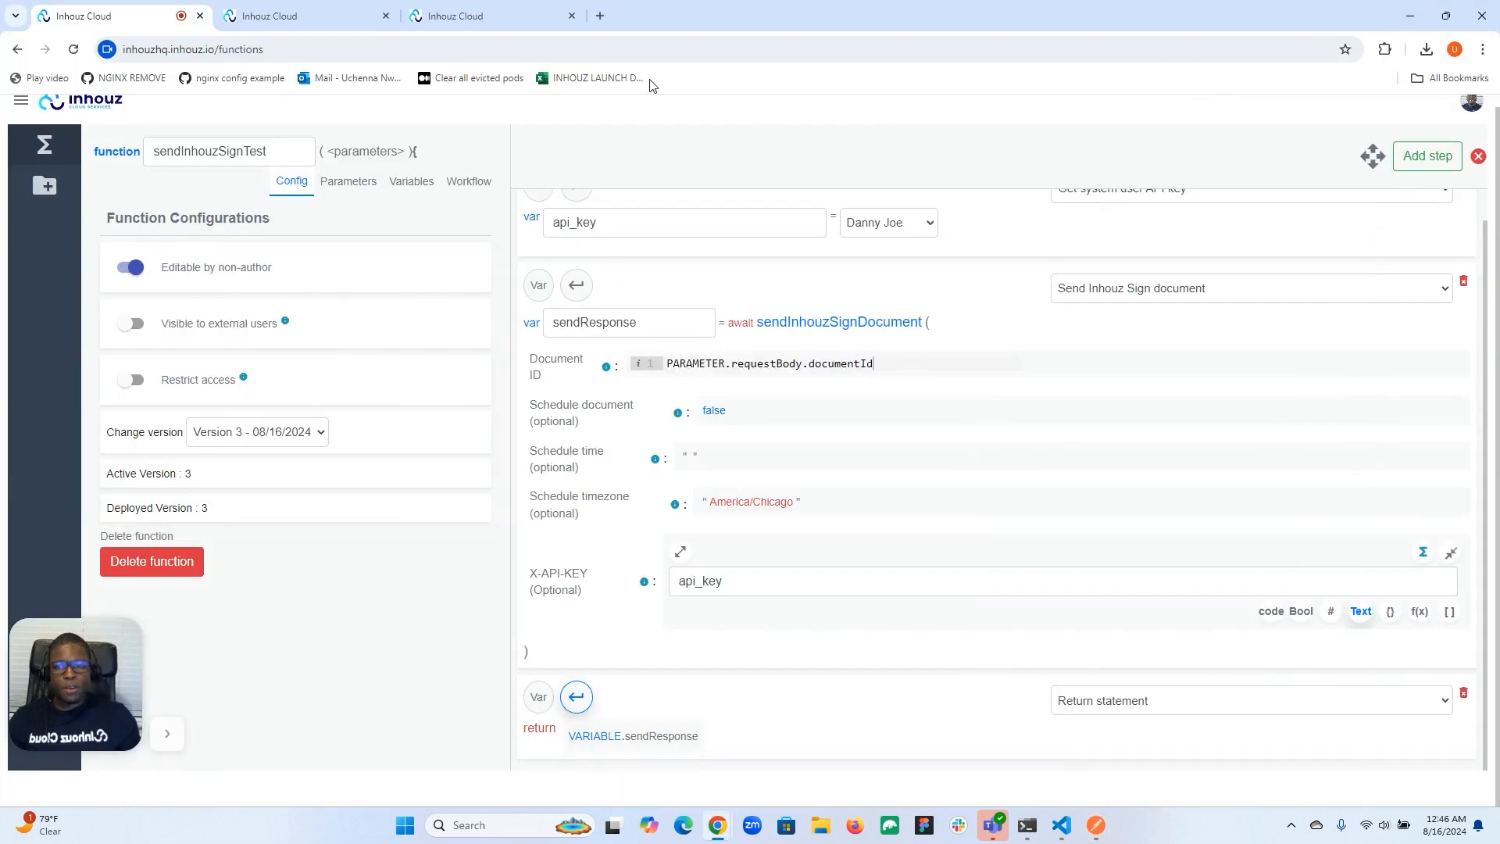
{"action": "left_click", "coordinate": [469, 16]}
{"action": "left_click", "coordinate": [357, 16]}
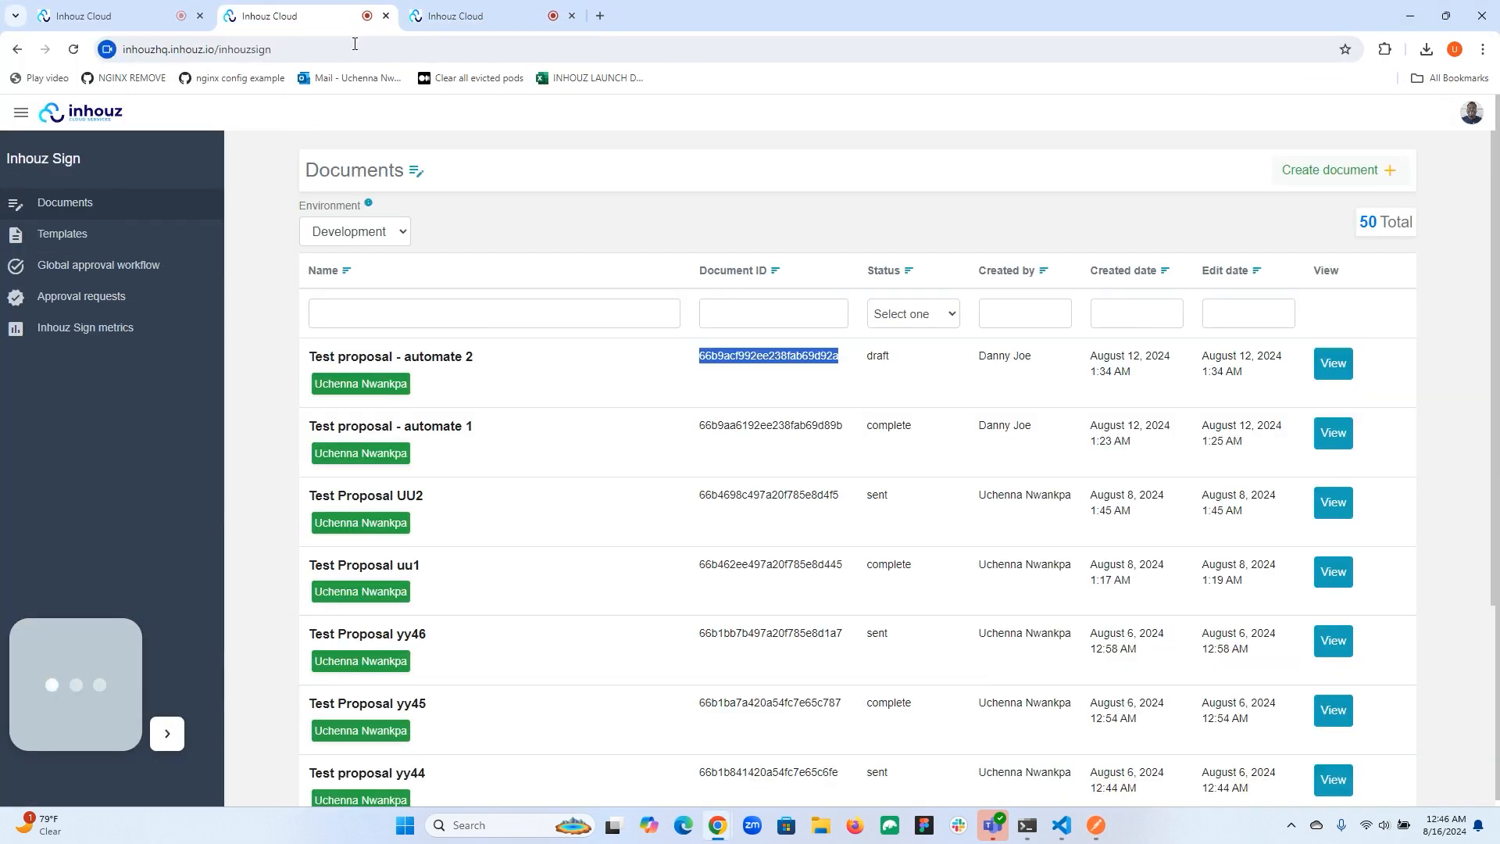
{"action": "left_click", "coordinate": [93, 115]}
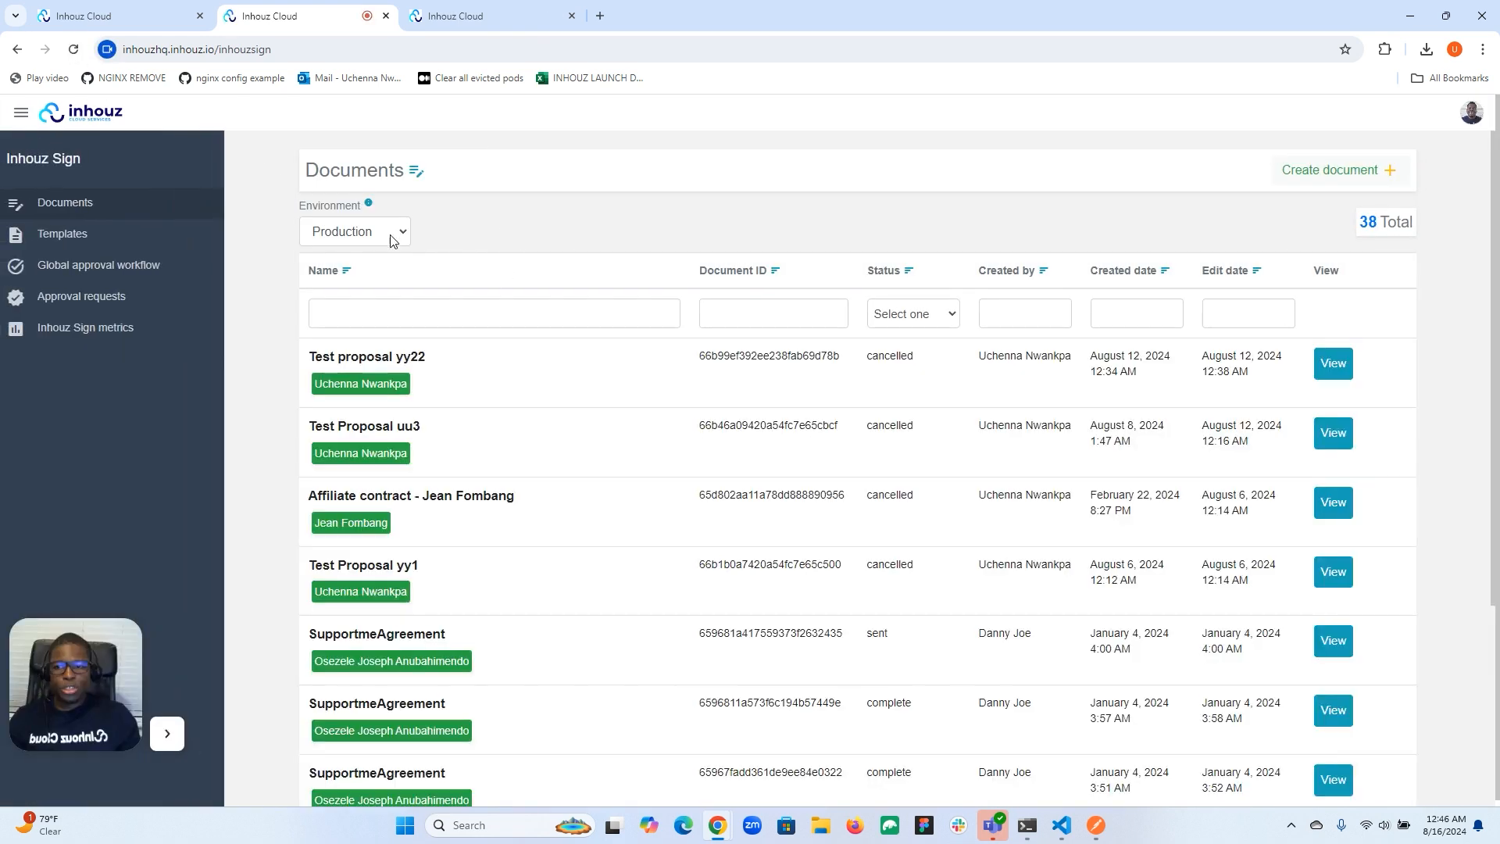
{"action": "left_click", "coordinate": [393, 232]}
{"action": "left_click", "coordinate": [375, 251]}
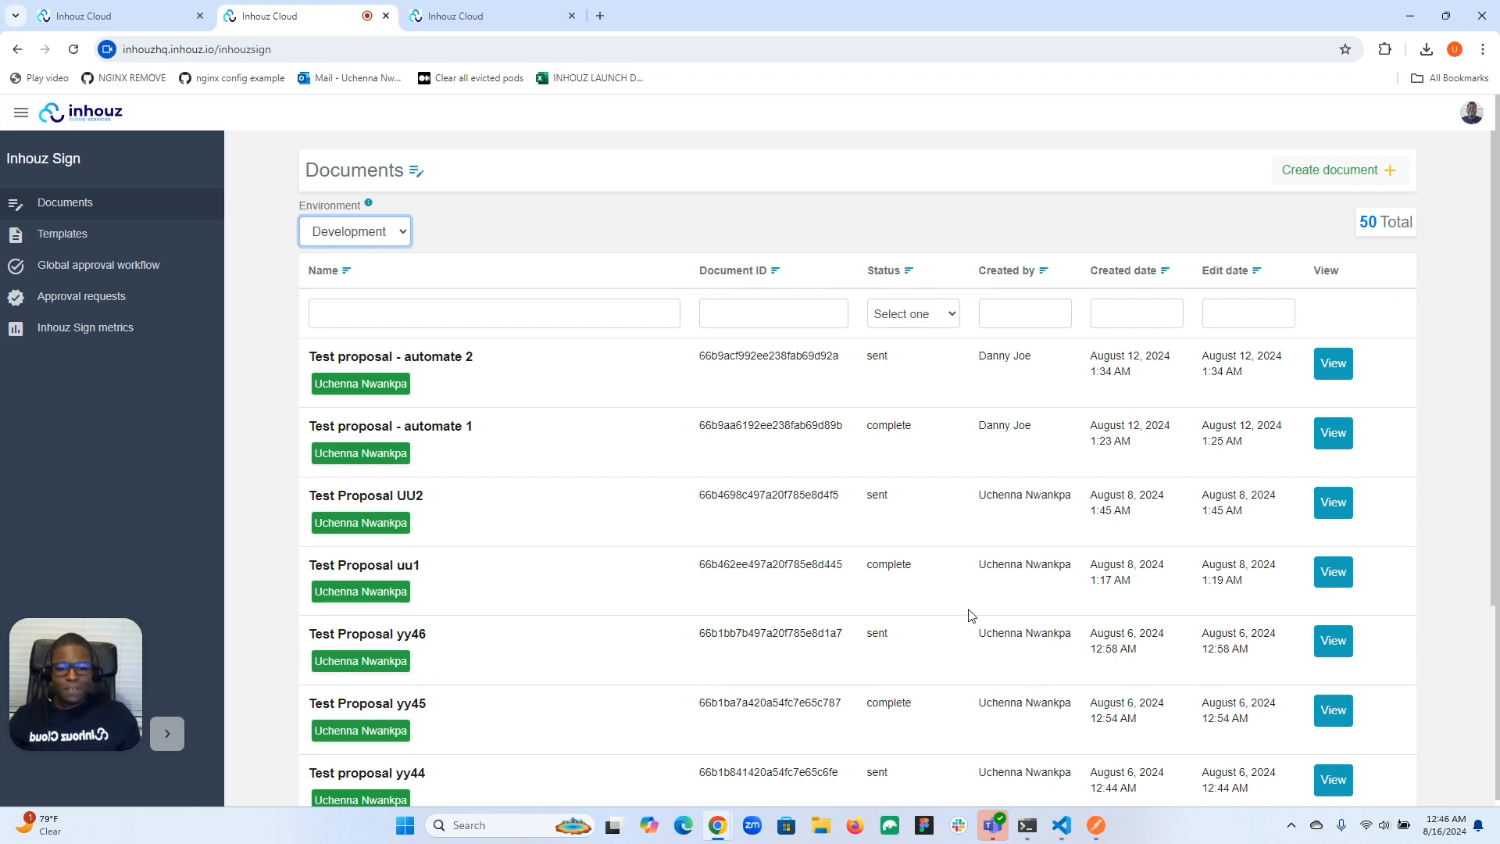
{"action": "mouse_move", "coordinate": [1097, 828]}
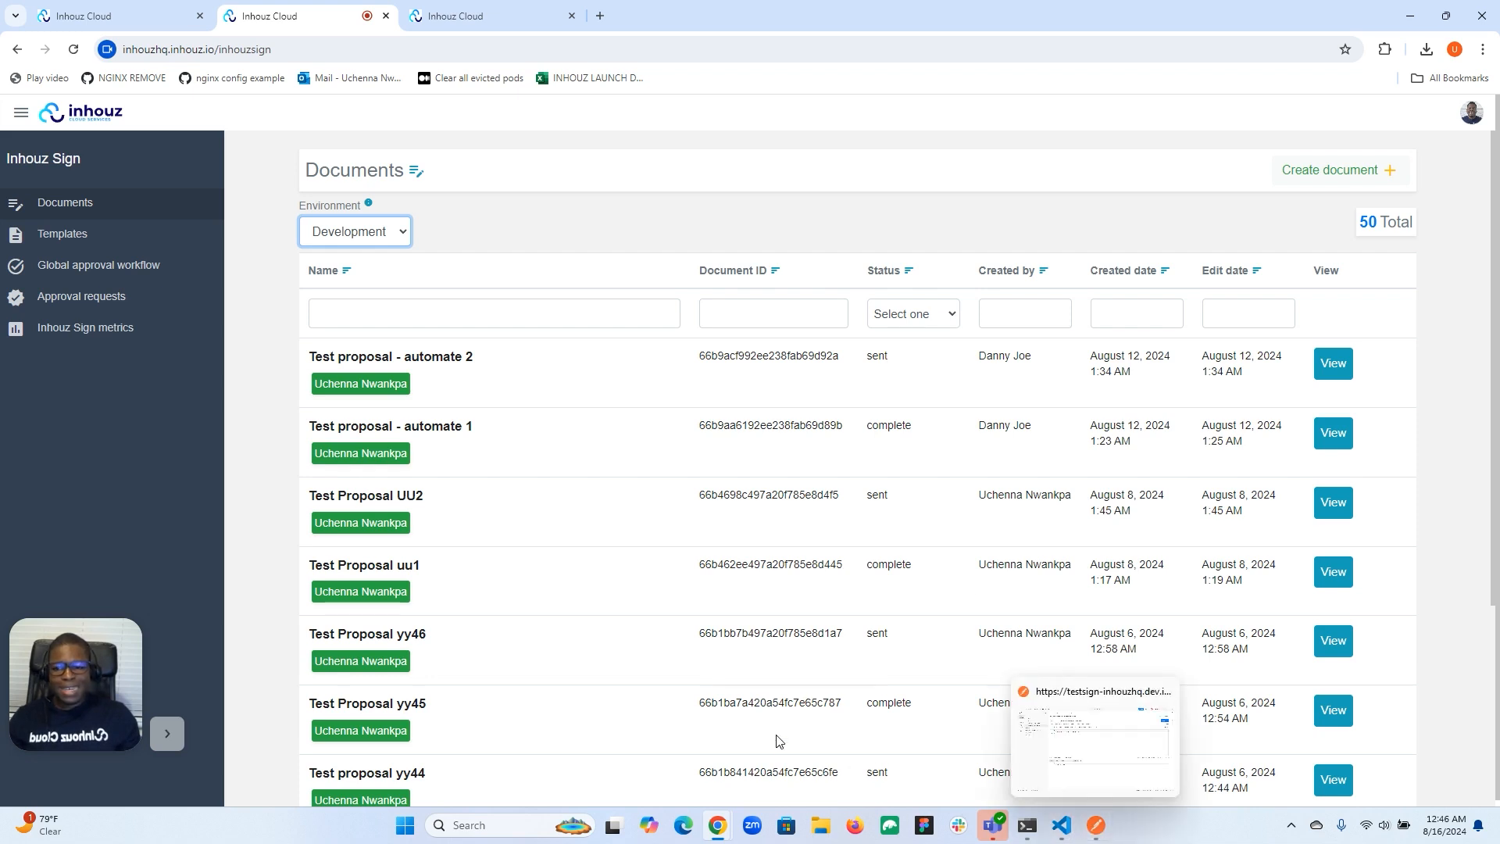